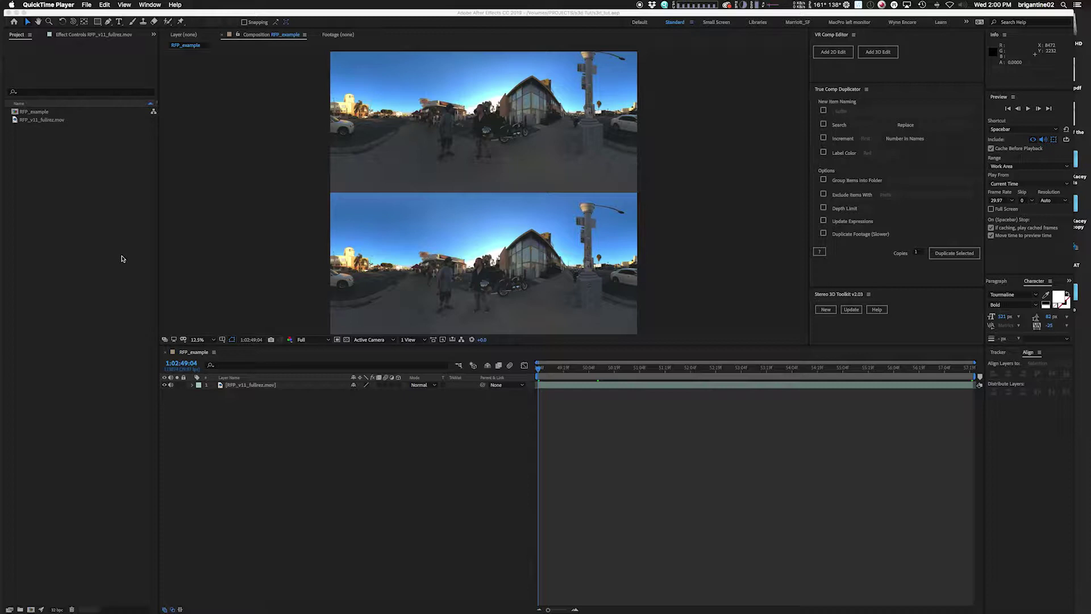
# Step: Switch from After Effects to Chrome, showing the aescripts Stereo 3D Toolkit 2 page
pyautogui.press('super+Tab')
pyautogui.press('super+Tab')
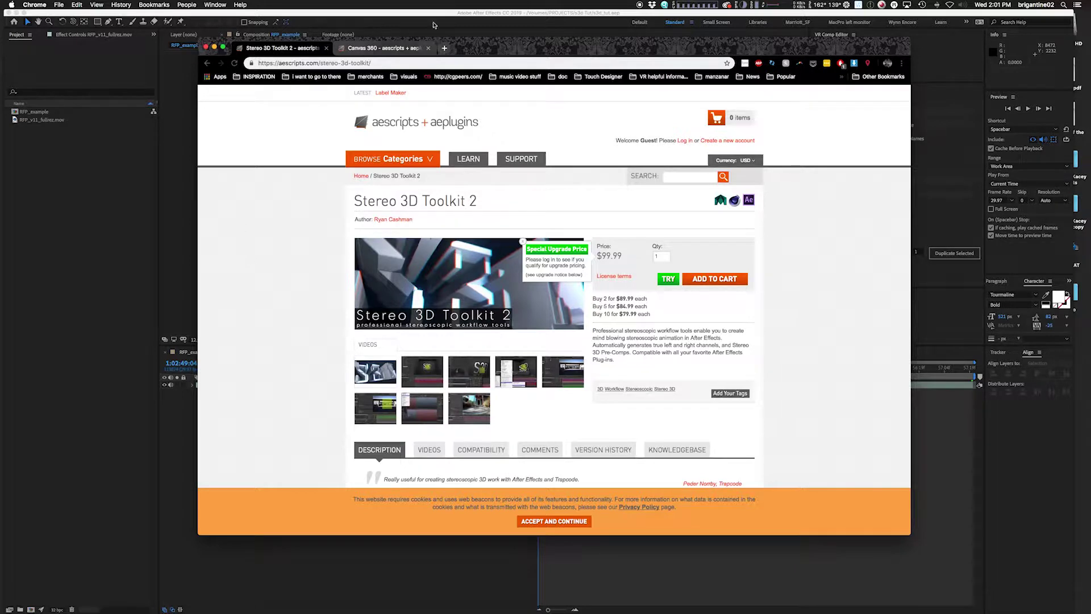
# Step: View the Canvas 360 product page tab, then return to the Stereo 3D Toolkit 2 page
pyautogui.click(390, 51)
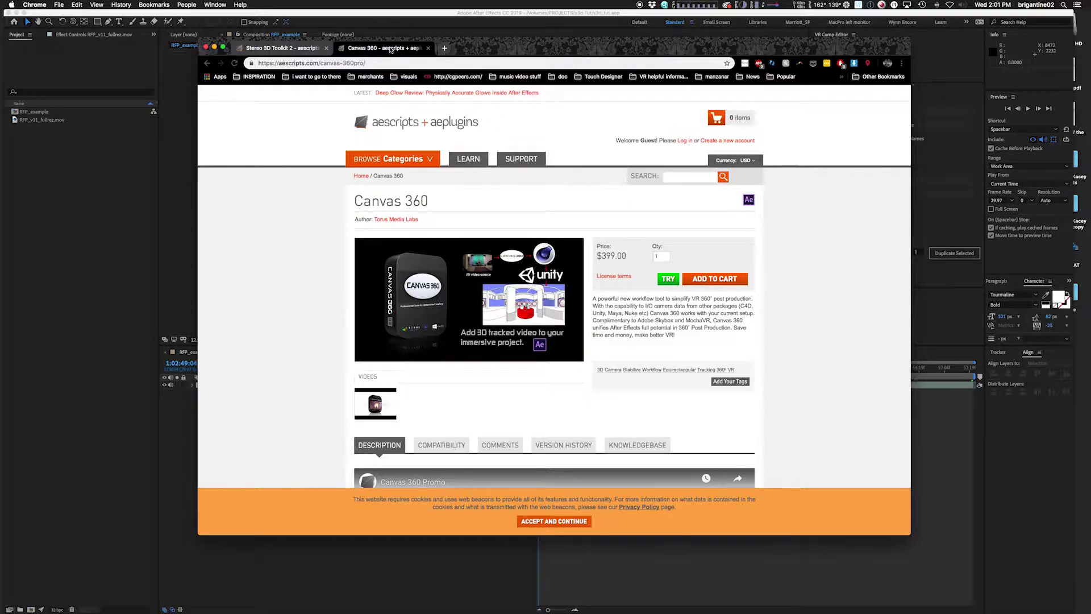
pyautogui.click(281, 48)
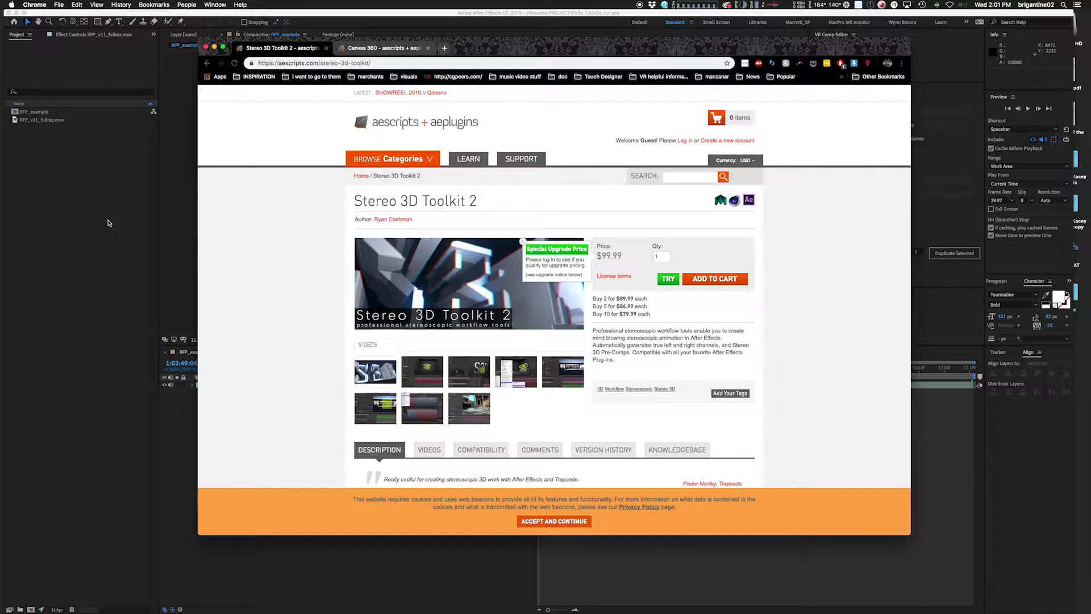
# Step: Create Comp 1 at 5760 × 2880 px, 29.97 fps, with a 10-second duration
pyautogui.click(112, 220)
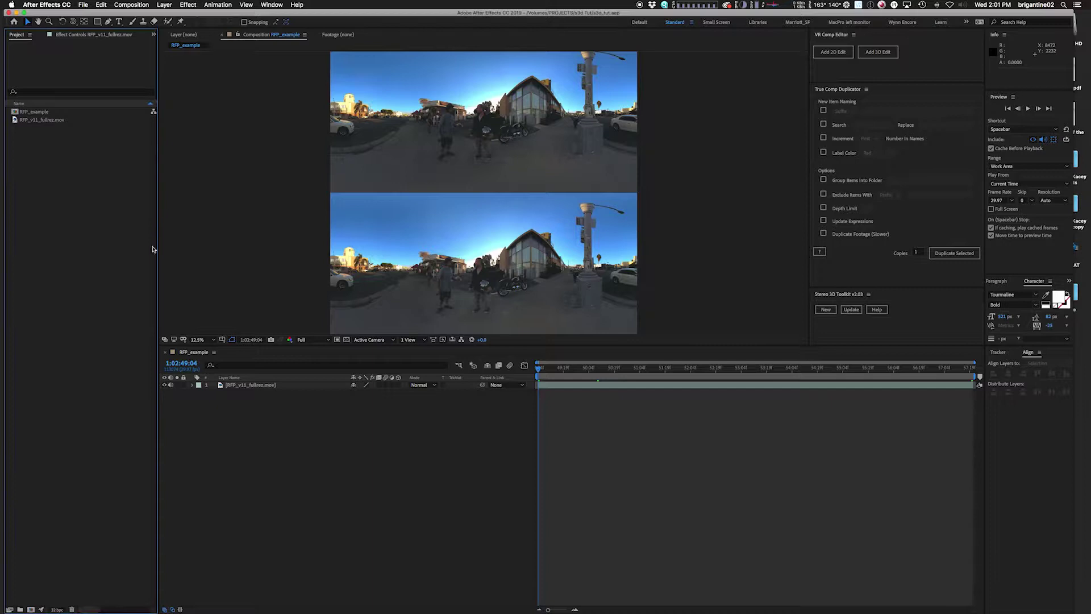
pyautogui.click(132, 5)
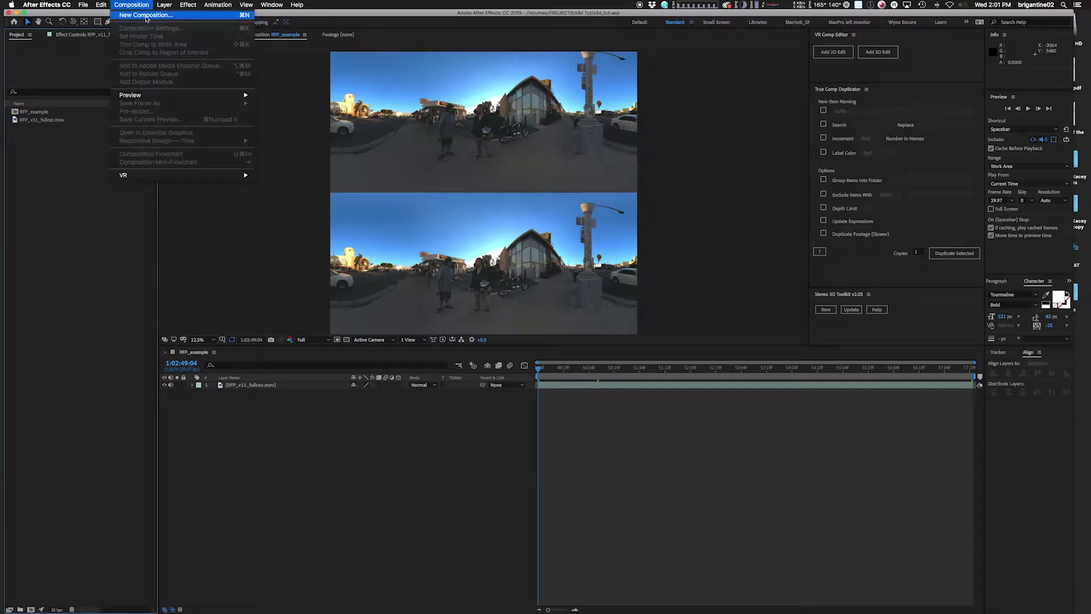
pyautogui.click(175, 129)
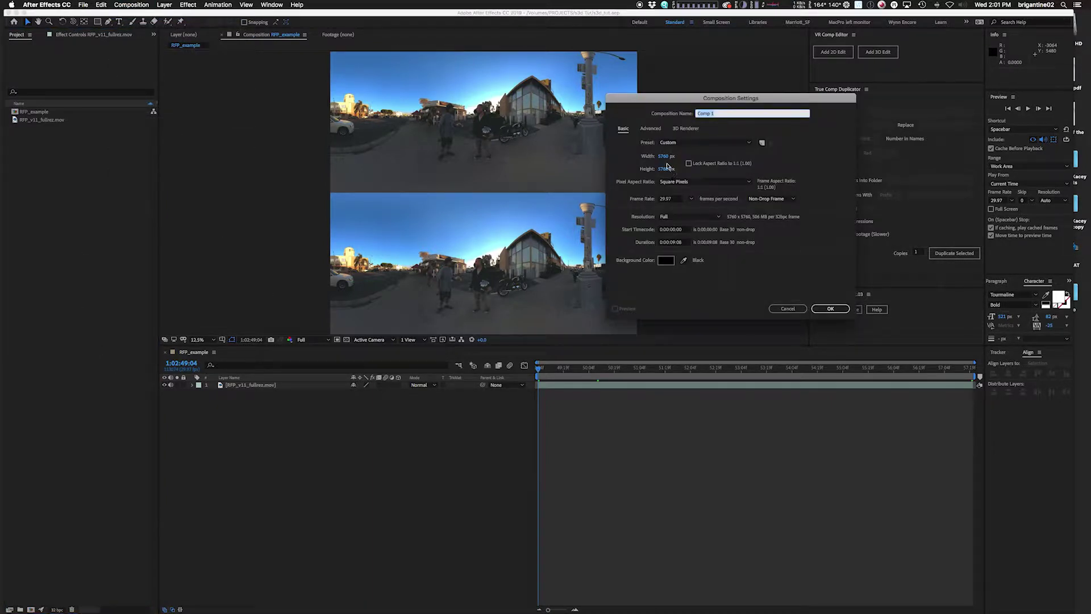
pyautogui.click(664, 157)
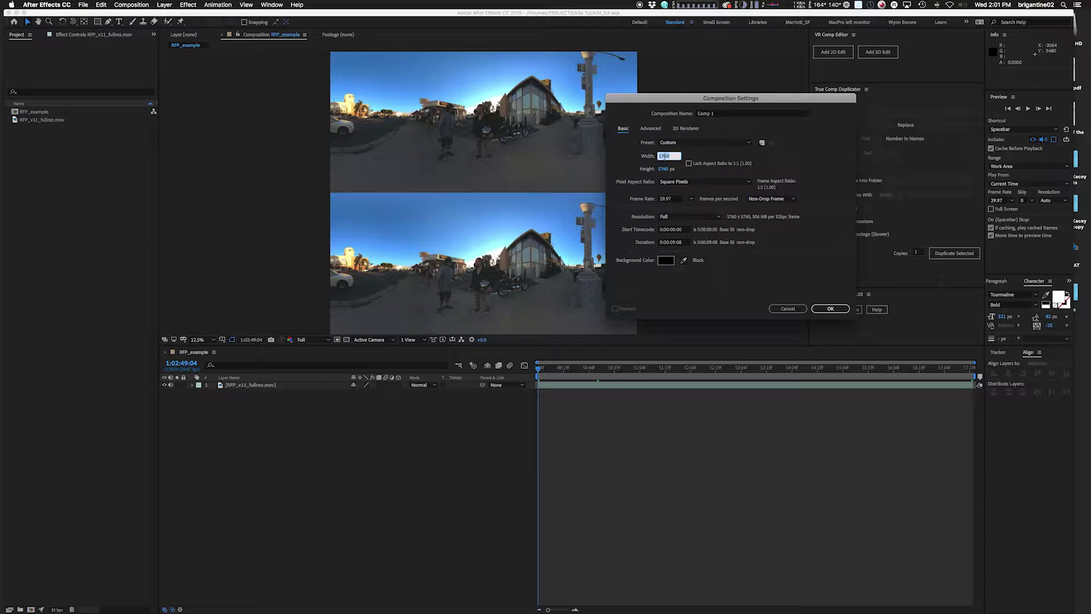
pyautogui.click(664, 169)
pyautogui.write('2880')
pyautogui.click(686, 242)
pyautogui.press('BackSpace')
pyautogui.press('BackSpace')
pyautogui.click(831, 308)
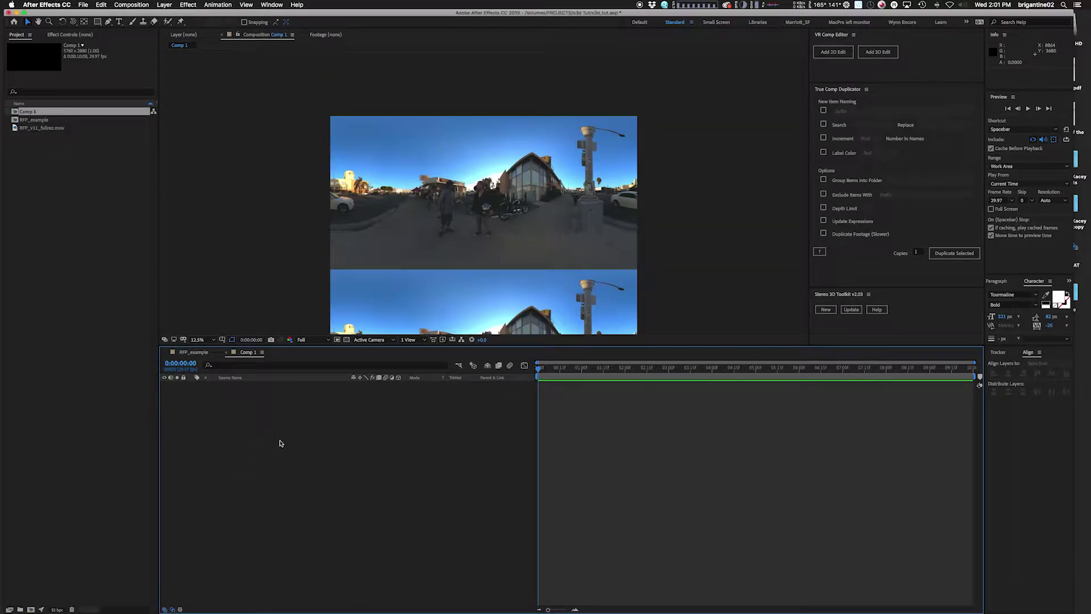
# Step: Add a solid named element and a text layer reading STEREO
pyautogui.press('super+y')
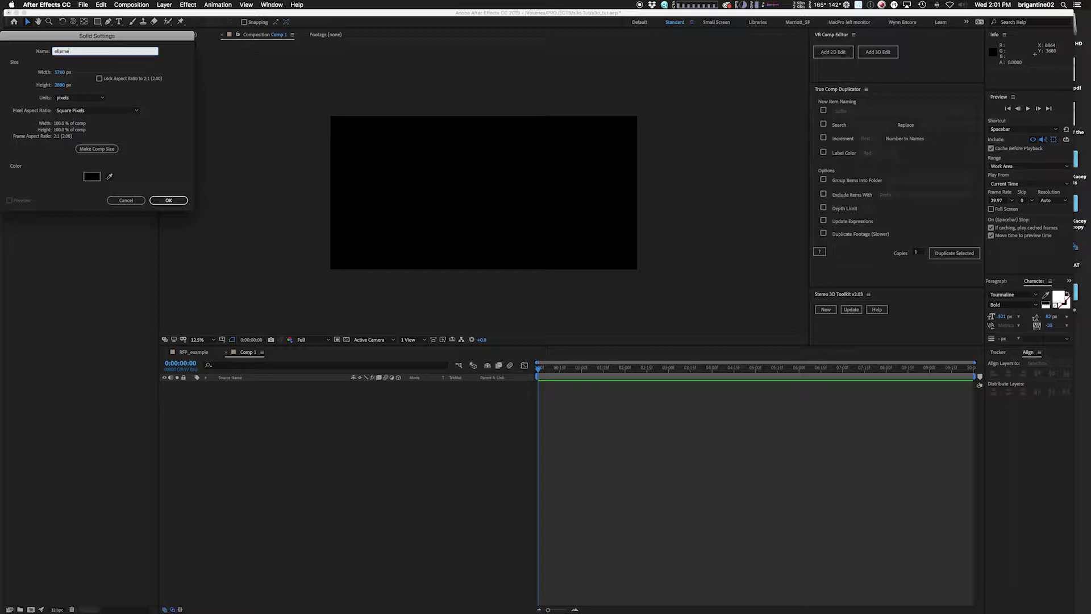
pyautogui.press('Return')
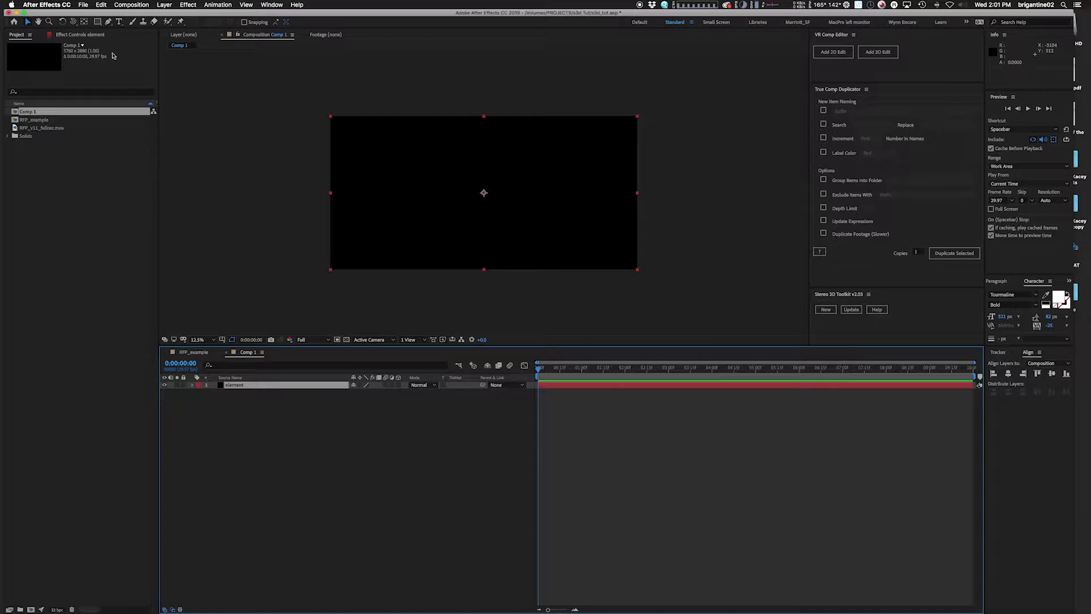
pyautogui.click(119, 22)
pyautogui.click(425, 173)
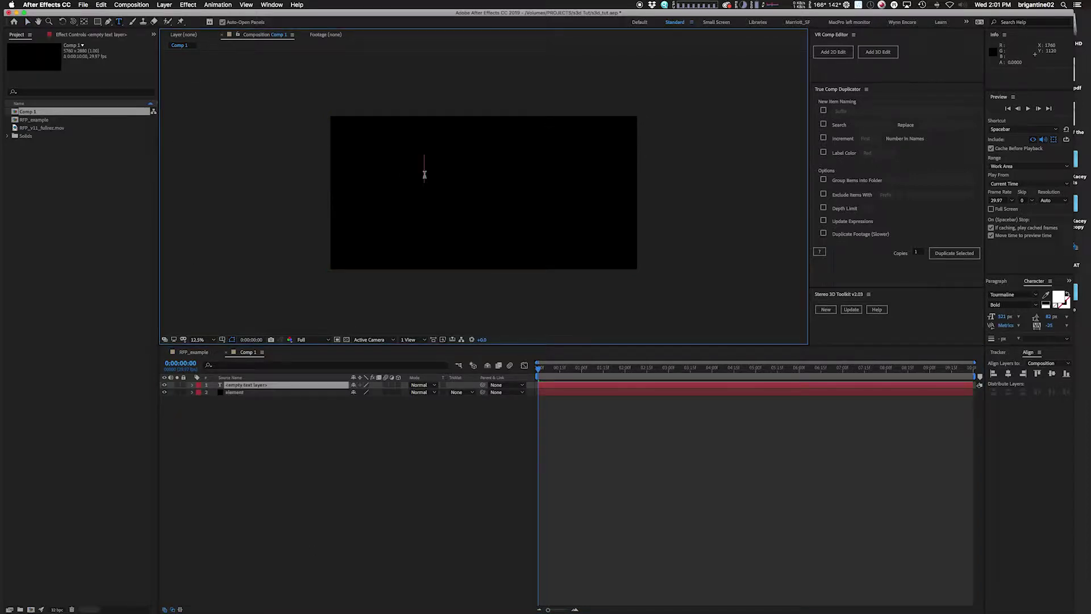
pyautogui.write('STEREO')
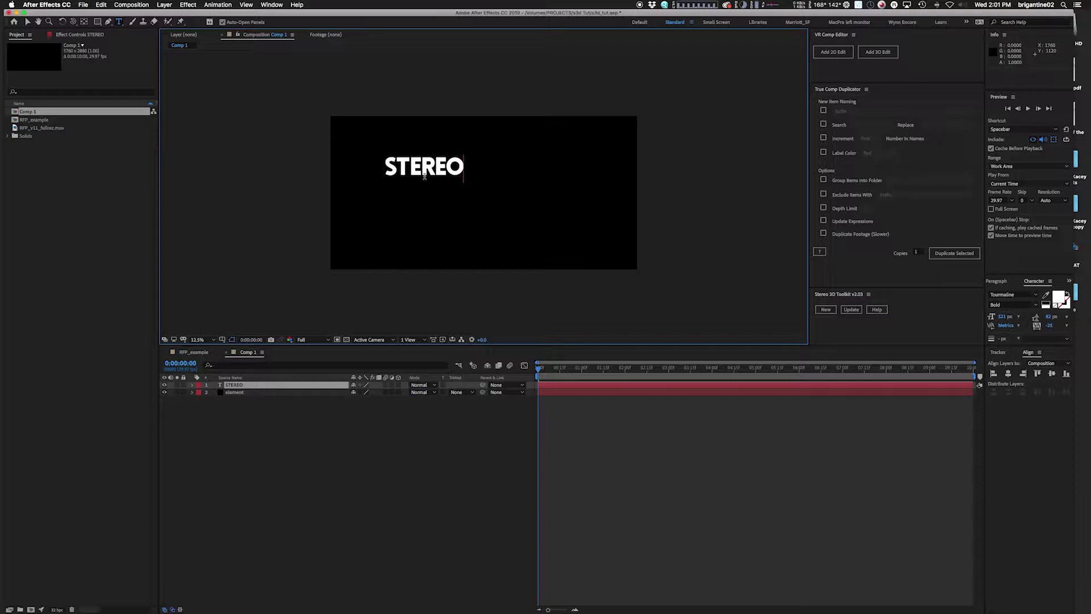
# Step: Centre the STEREO text horizontally and vertically, hide it, and select the element solid
pyautogui.click(1008, 373)
pyautogui.click(1052, 374)
pyautogui.click(246, 423)
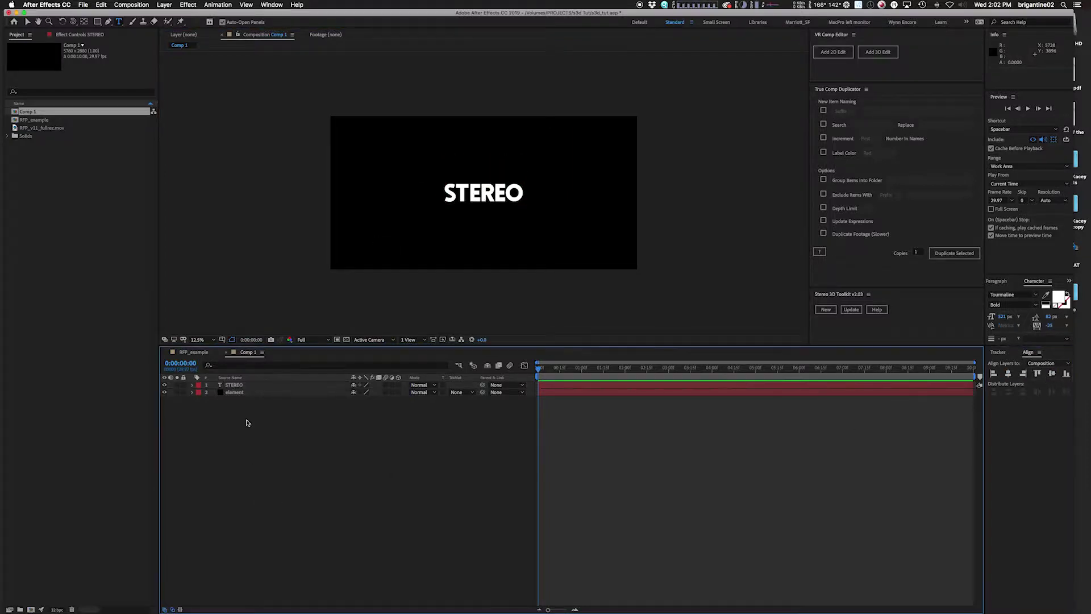
pyautogui.click(164, 384)
pyautogui.click(238, 393)
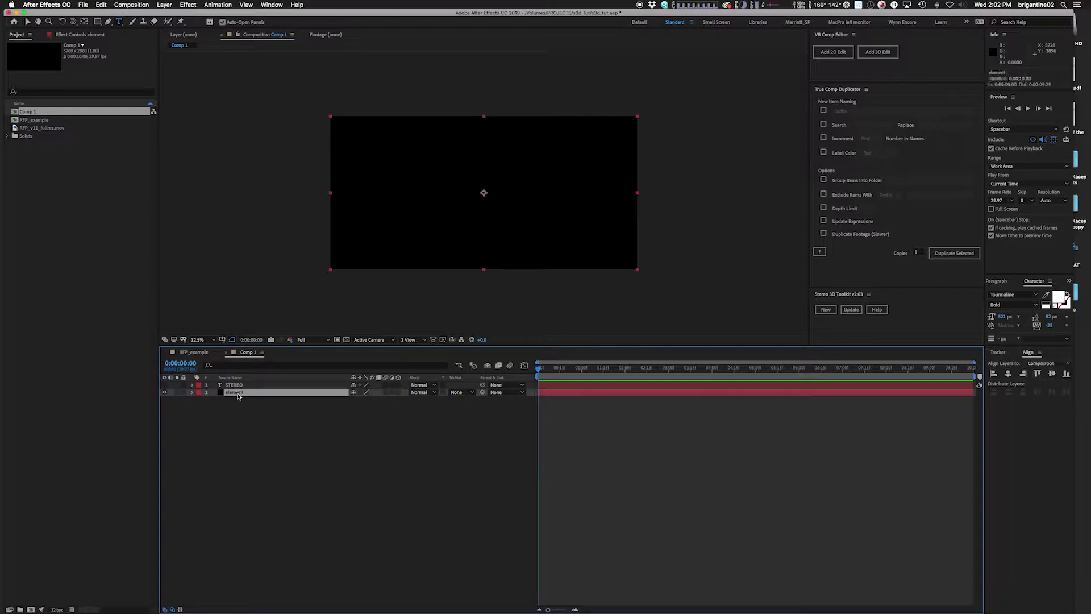
# Step: Apply Element to the solid and set Custom Layers Path Layer 1 to STEREO
pyautogui.hotkey('ctrl', 'space')
pyautogui.write('3d glasses')
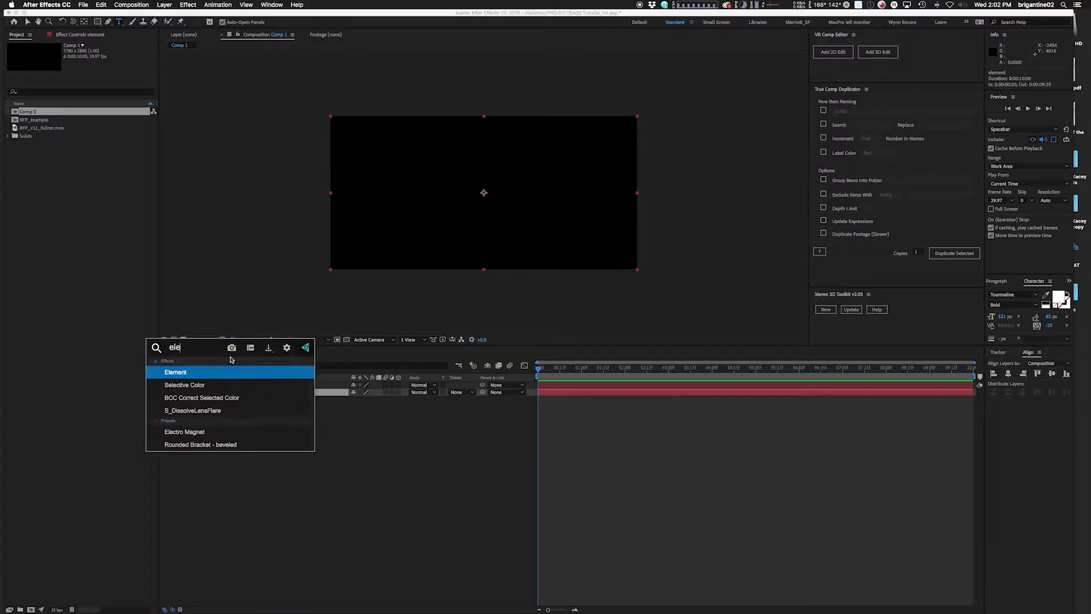
pyautogui.press('Return')
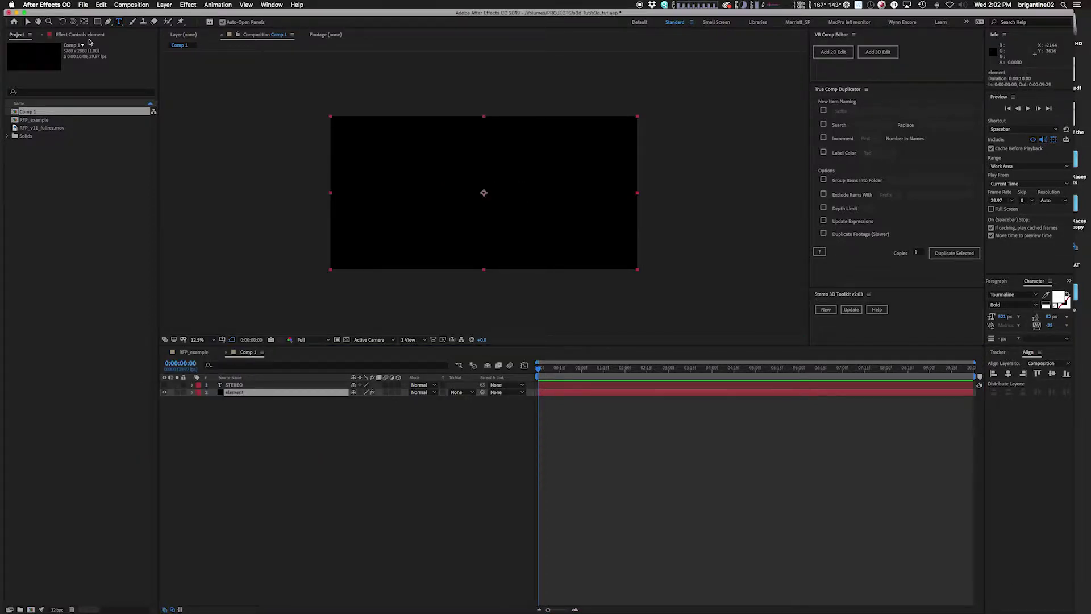
pyautogui.click(88, 35)
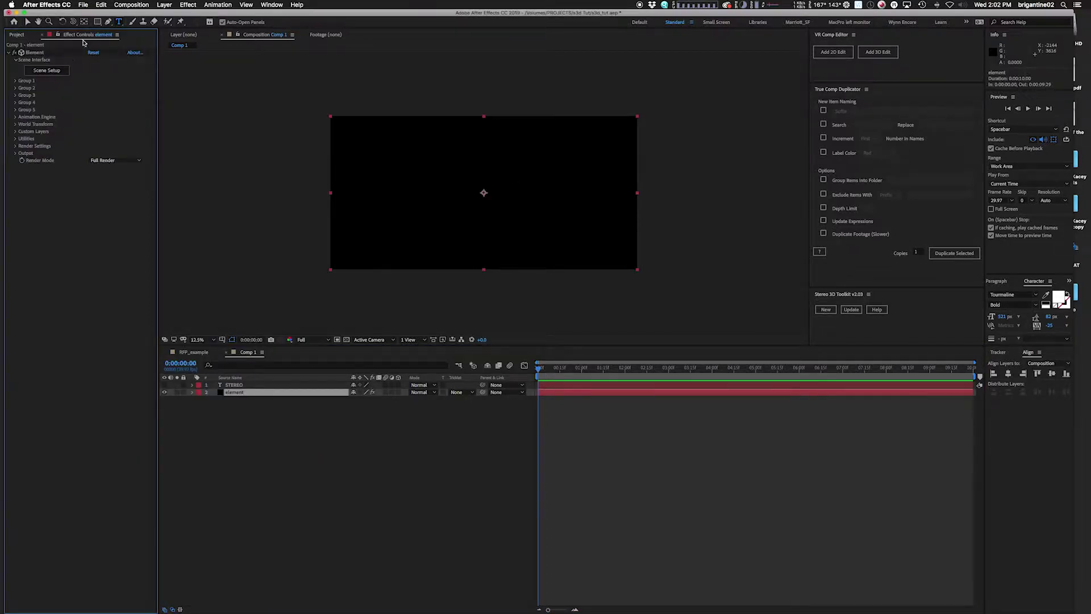
pyautogui.click(15, 124)
pyautogui.click(15, 124)
pyautogui.click(15, 132)
pyautogui.click(23, 139)
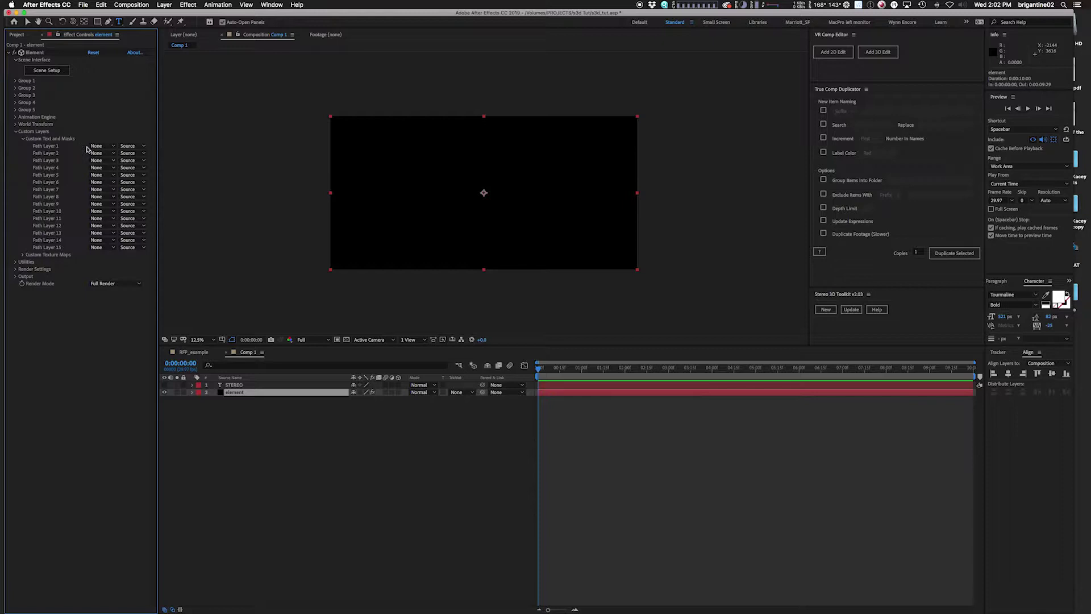
pyautogui.click(100, 153)
pyautogui.click(104, 168)
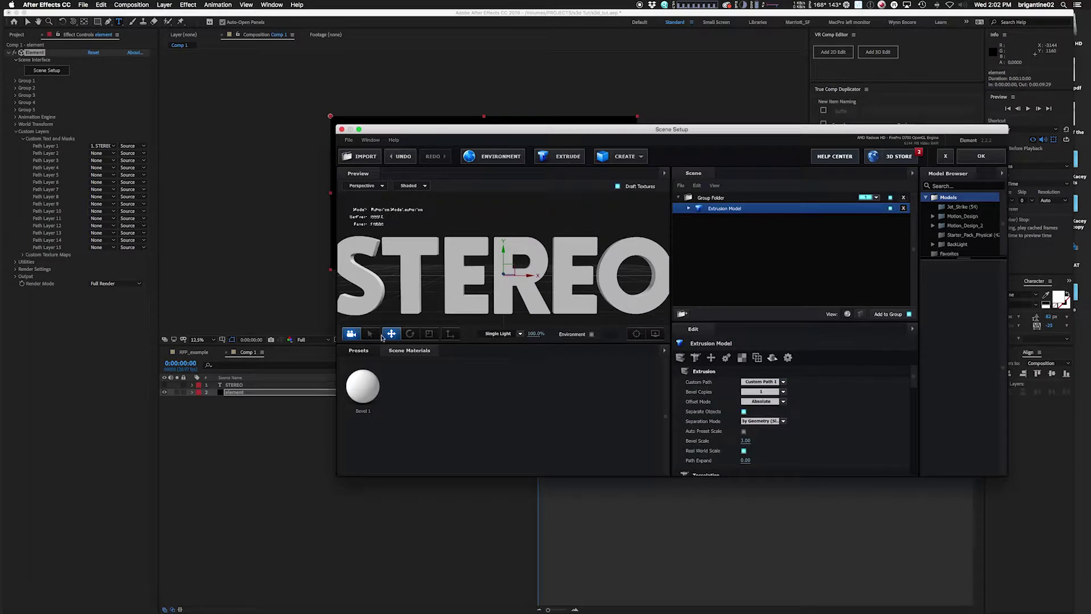
# Step: In Scene Setup, apply the Physical Style bevel preset to the extruded STEREO text
pyautogui.click(368, 351)
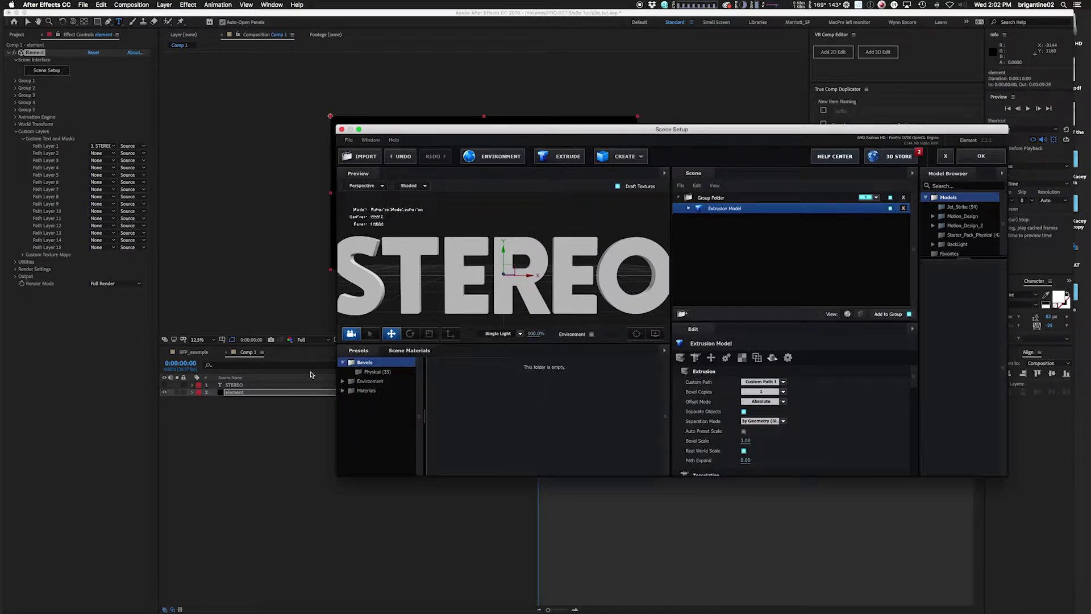
pyautogui.click(376, 372)
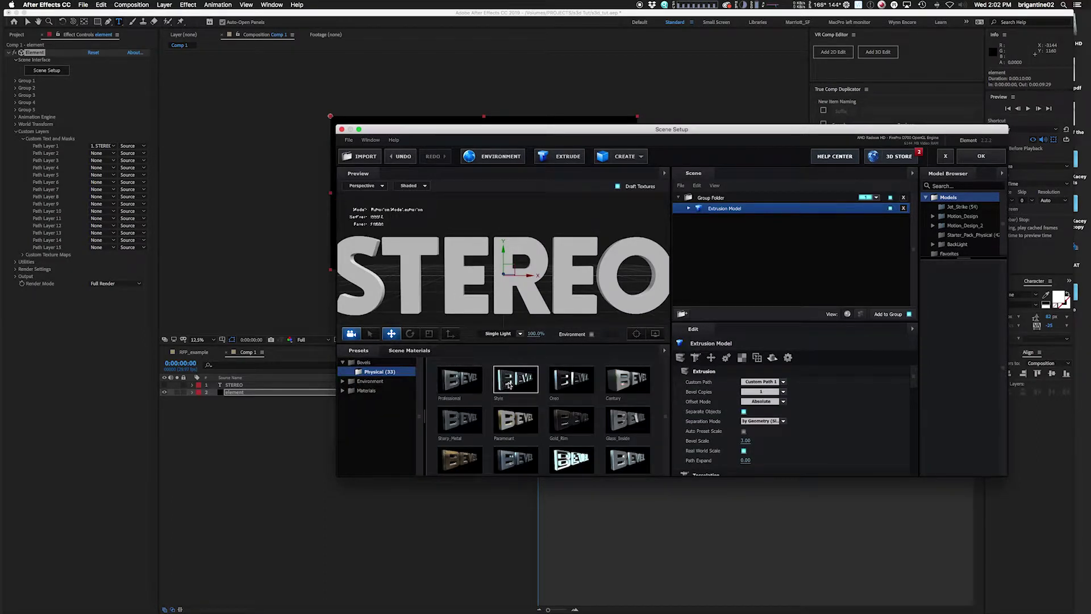
pyautogui.moveTo(509, 385); pyautogui.dragTo(726, 214)
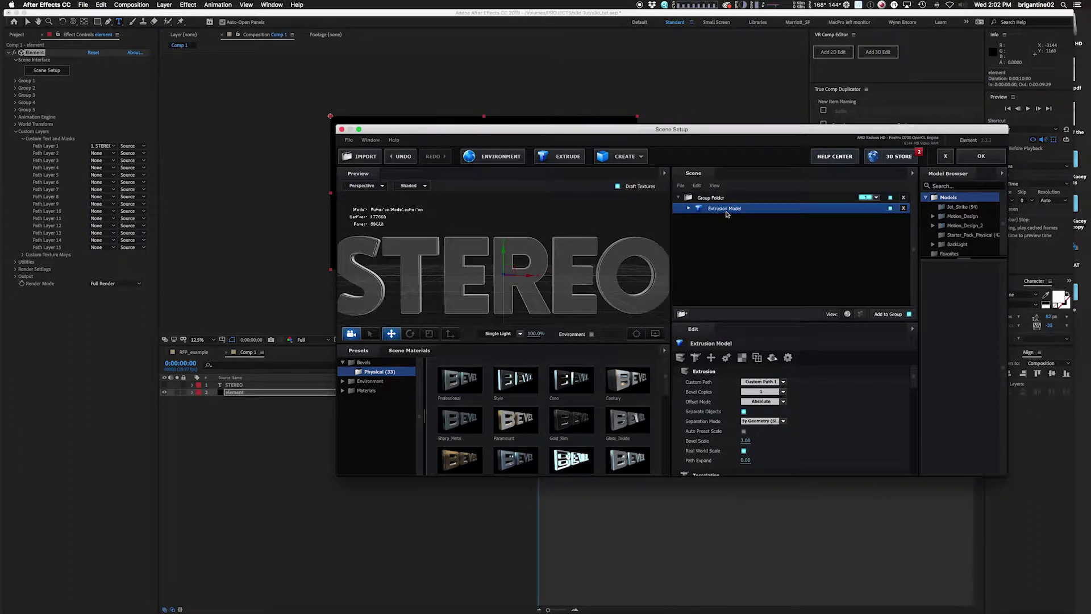
# Step: Confirm Scene Setup and add Camera 1 with the default camera settings
pyautogui.click(980, 155)
pyautogui.click(164, 5)
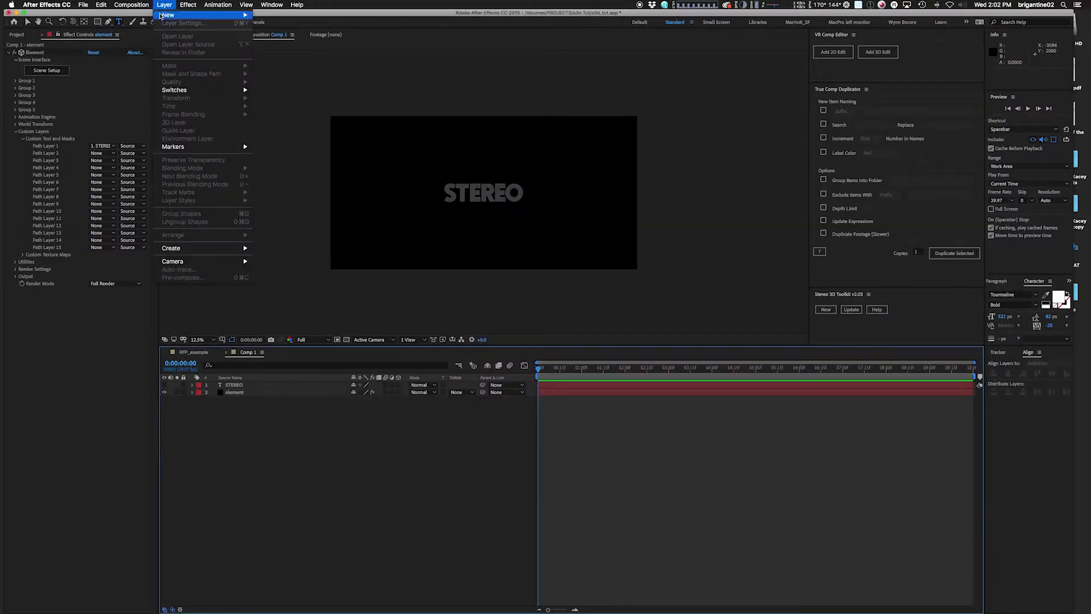
pyautogui.moveTo(168, 15)
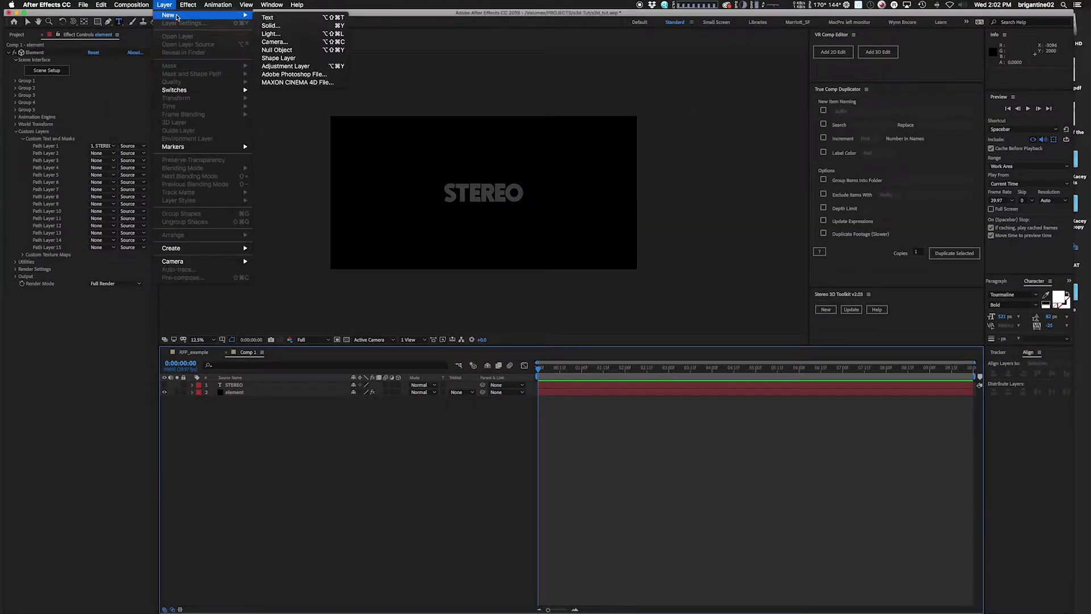
pyautogui.click(274, 41)
pyautogui.click(465, 265)
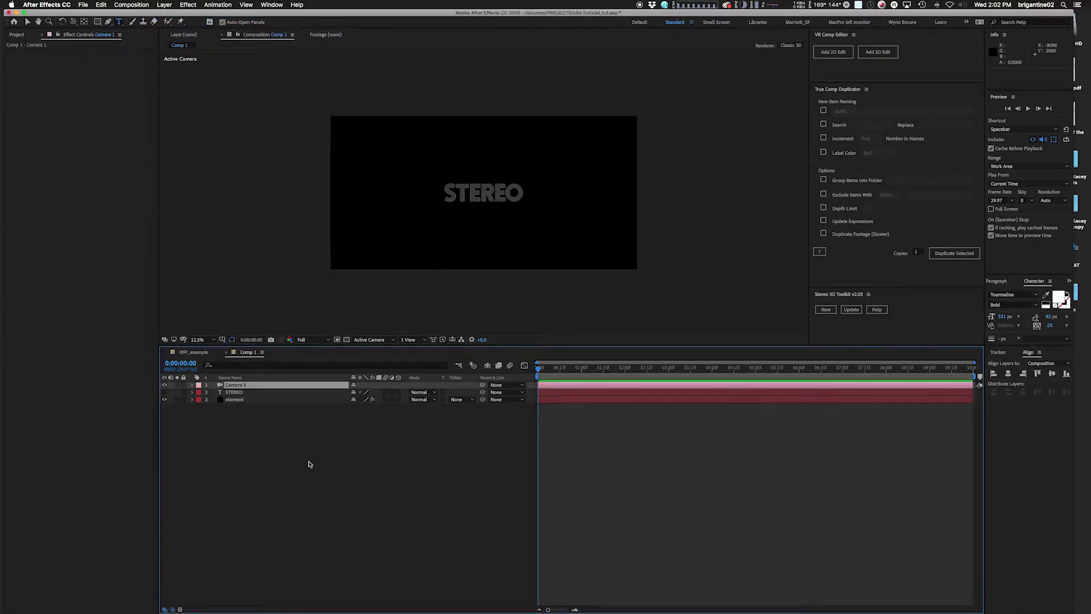
# Step: Check the Camera 1, STEREO and element layers, ending with the element solid's effect shown
pyautogui.click(310, 464)
pyautogui.click(239, 395)
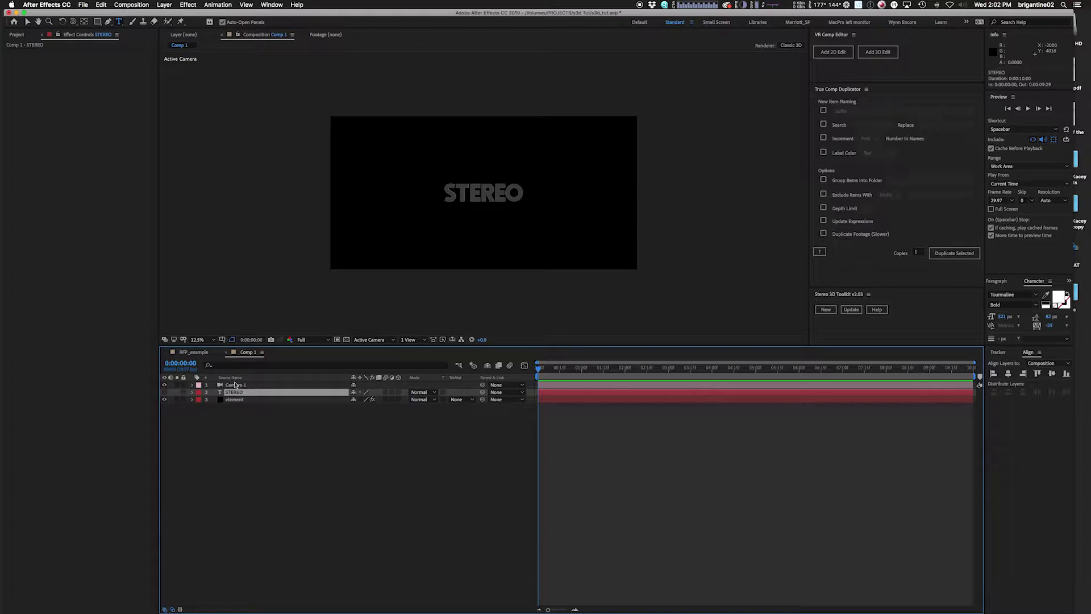
pyautogui.click(235, 386)
pyautogui.click(18, 35)
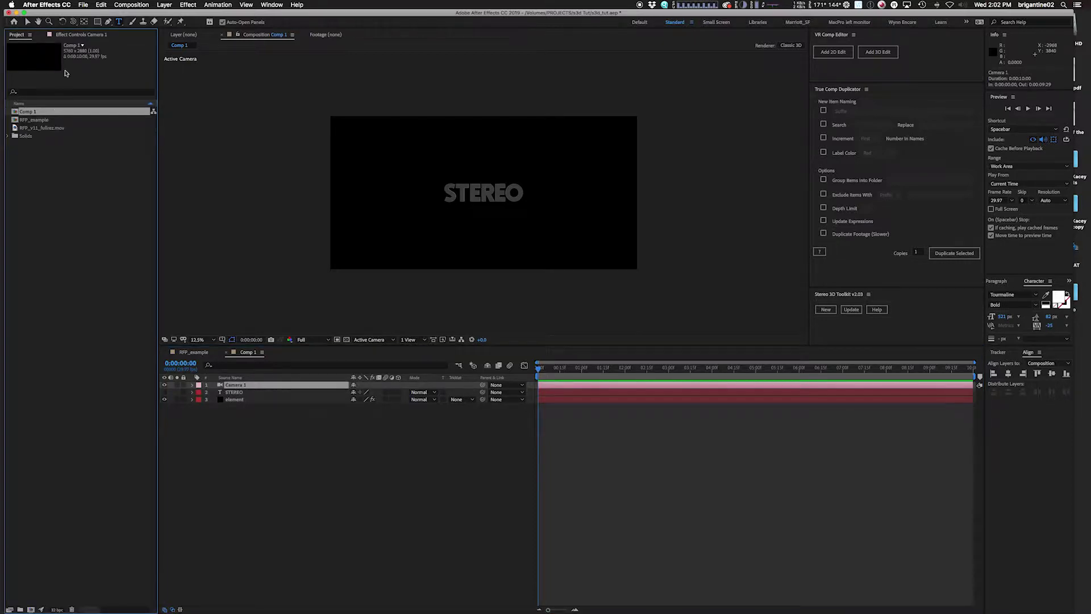
pyautogui.click(235, 401)
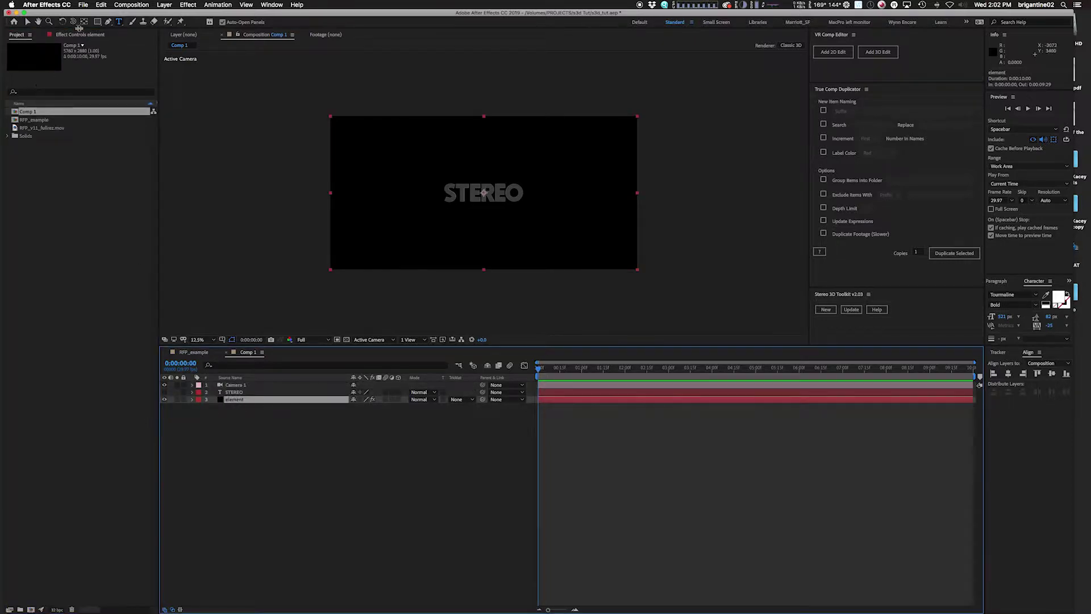
pyautogui.click(79, 34)
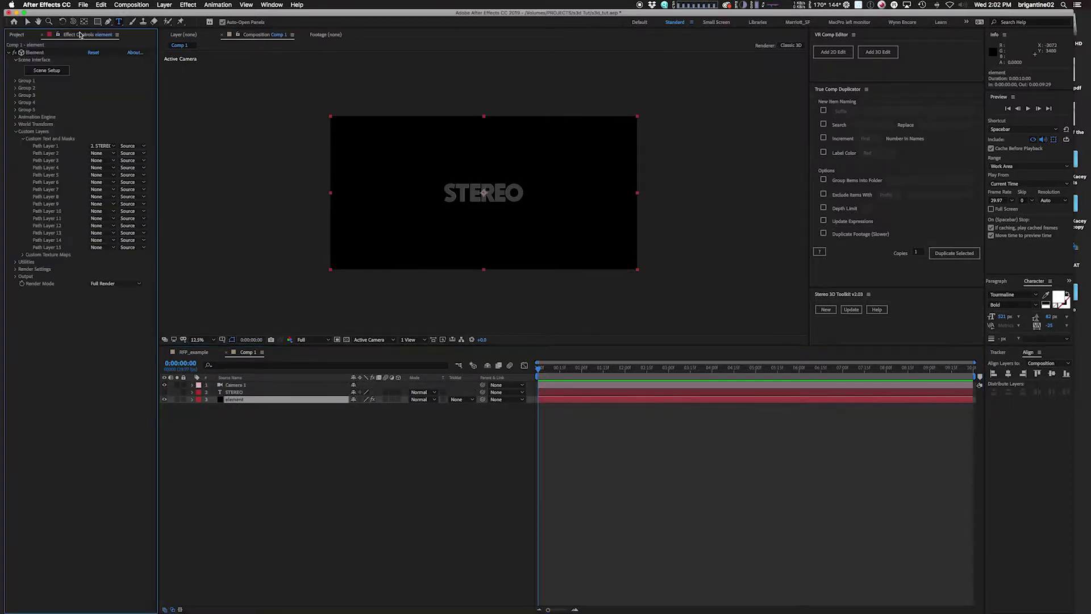
# Step: Set the Particle Replicator Position Z to -1000 and drop preview resolution to Third
pyautogui.click(15, 80)
pyautogui.click(22, 102)
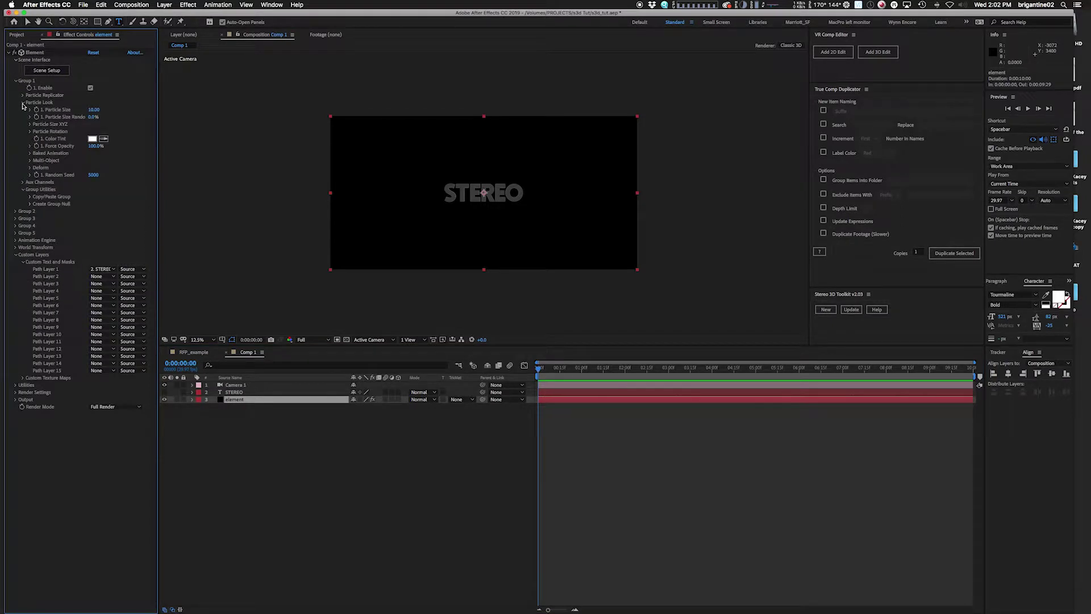
pyautogui.click(23, 95)
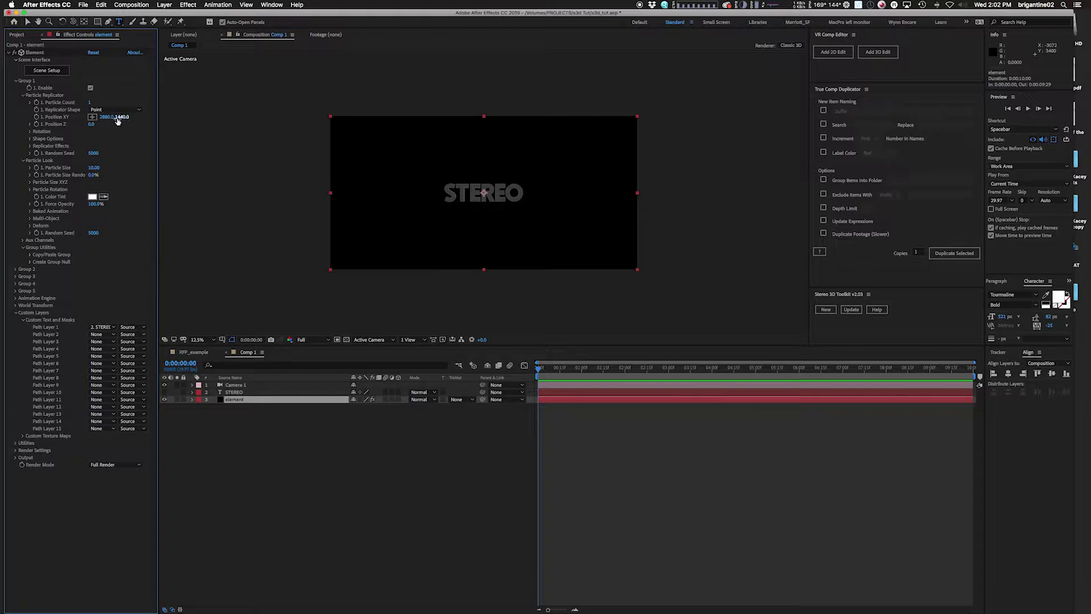
pyautogui.moveTo(89, 126); pyautogui.dragTo(255, 131)
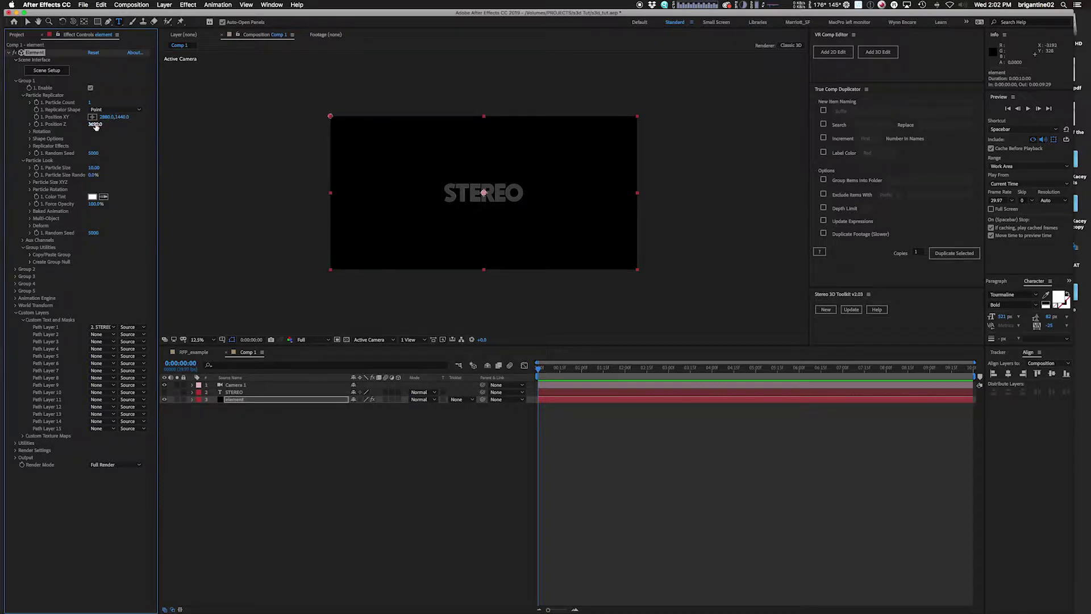
pyautogui.click(313, 341)
pyautogui.click(310, 378)
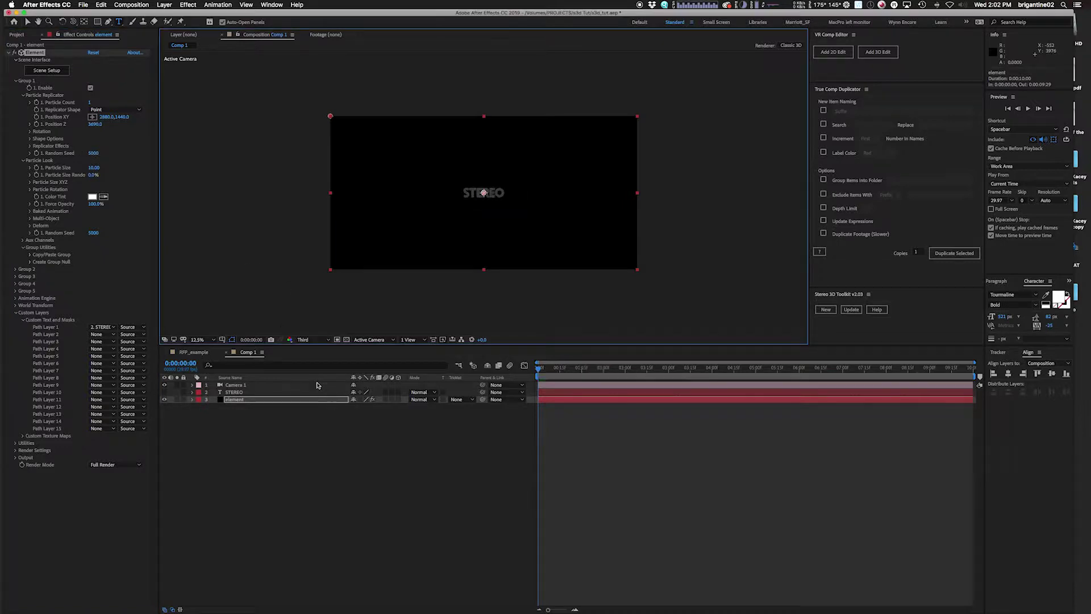
pyautogui.click(97, 125)
pyautogui.write('0')
pyautogui.press('Return')
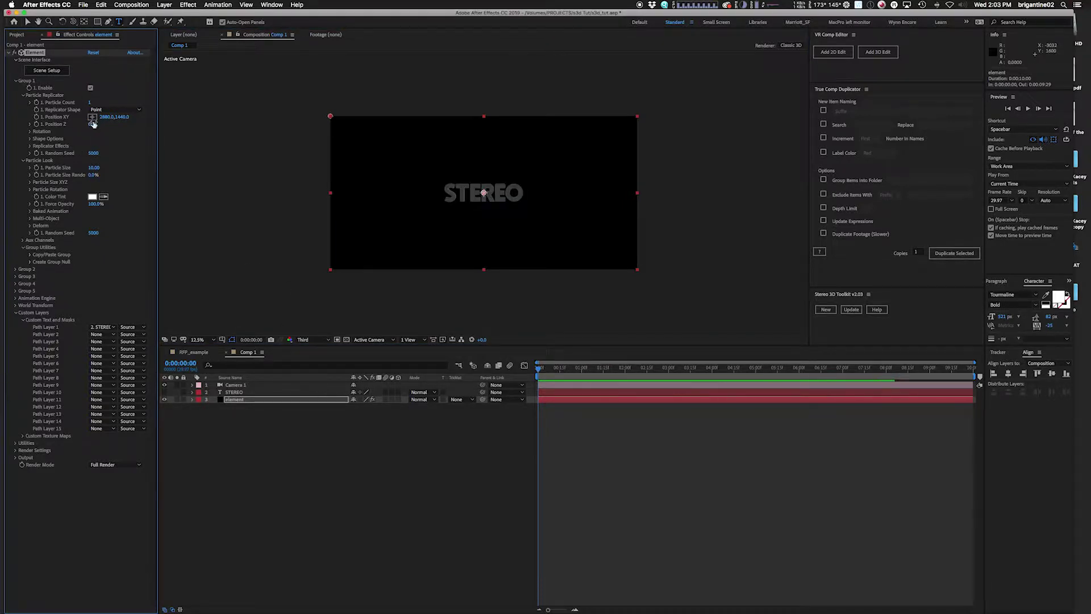
pyautogui.write('1000')
pyautogui.press('Return')
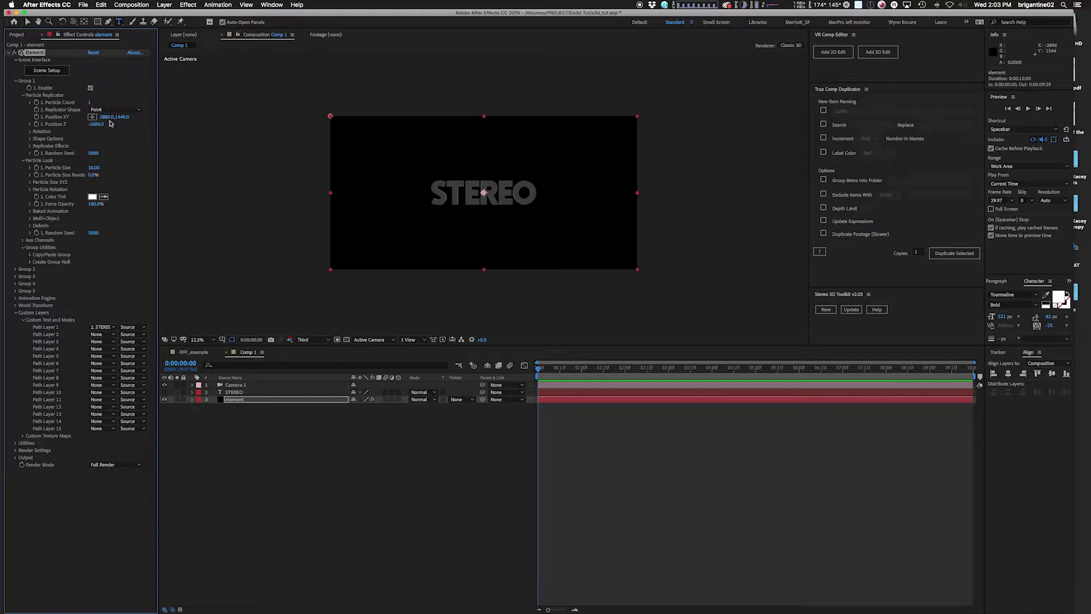
# Step: Rotate the STEREO text 34° on Y, then select the Camera 1 layer
pyautogui.click(30, 131)
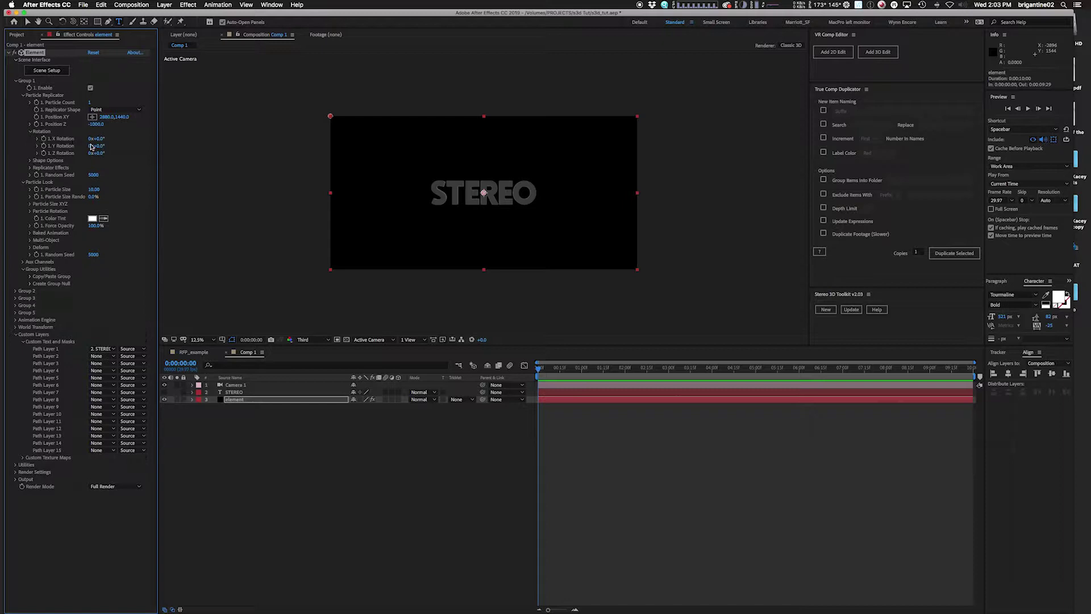
pyautogui.moveTo(97, 146)
pyautogui.mouseDown()
pyautogui.moveTo(132, 144)
pyautogui.moveTo(112, 144)
pyautogui.mouseUp()
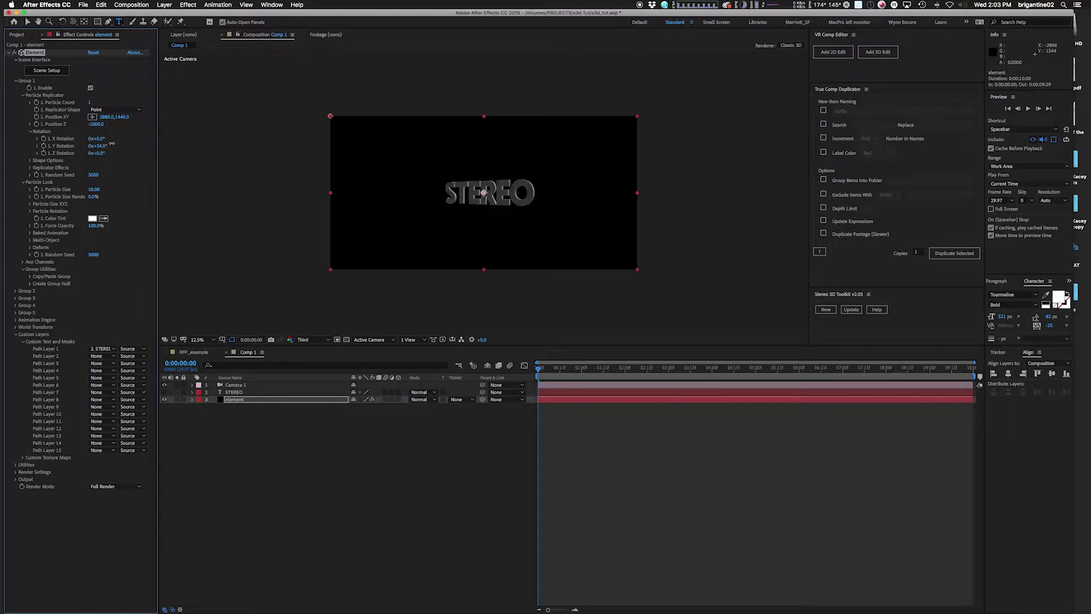
pyautogui.click(392, 450)
pyautogui.press('v')
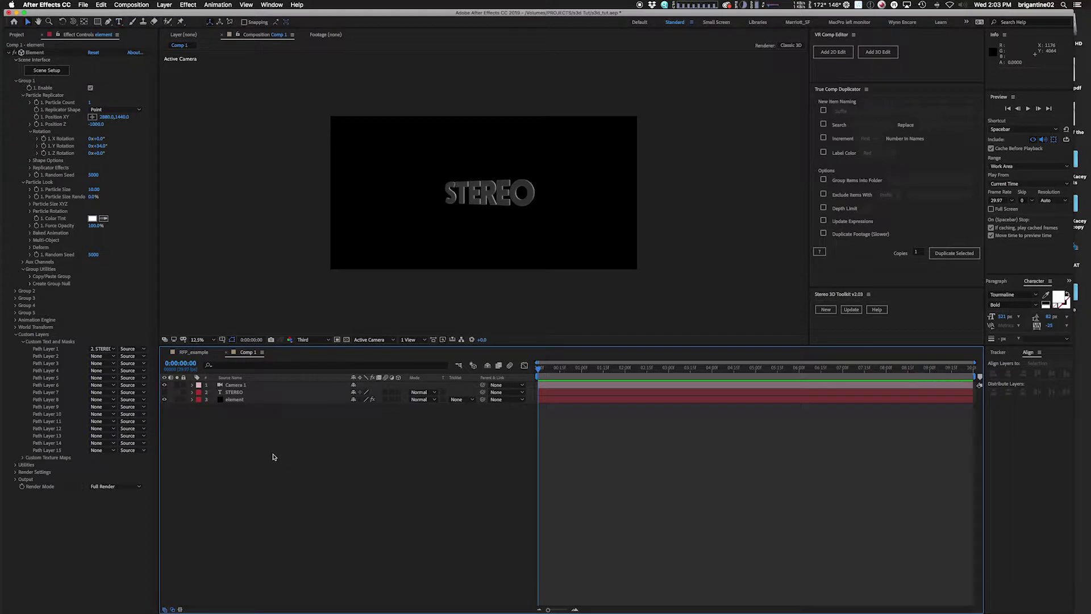
pyautogui.click(237, 386)
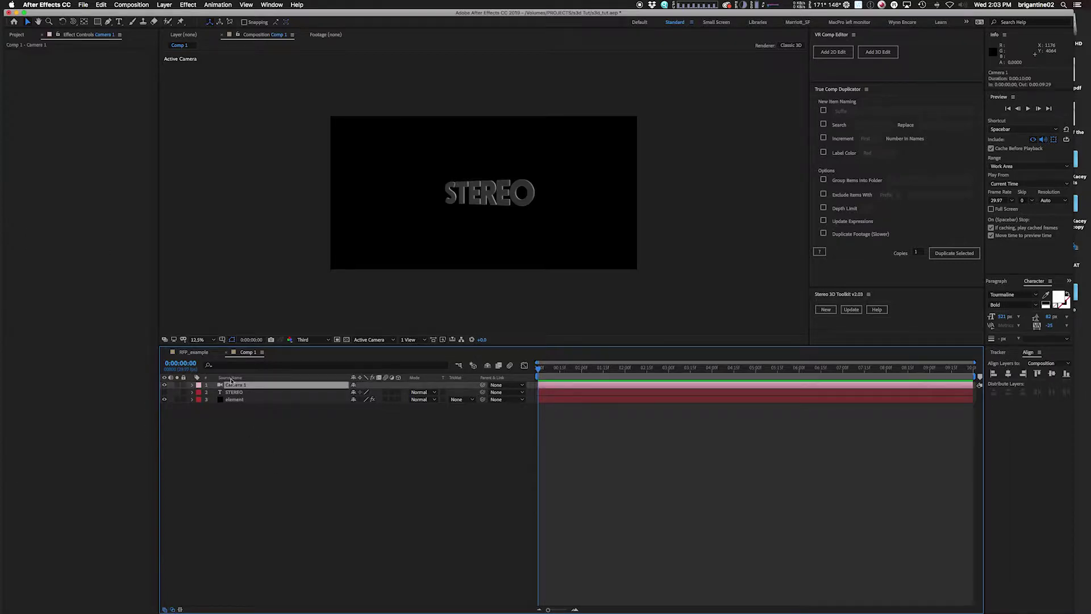
# Step: Rename Comp 1 to 'Basic S3d comp' in the Project panel
pyautogui.click(17, 34)
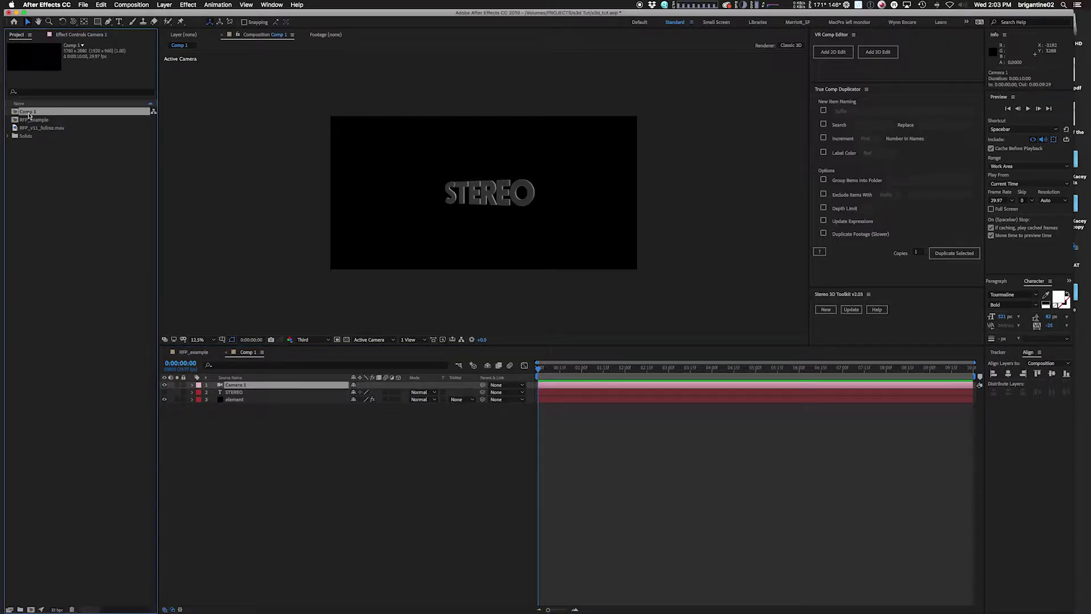
pyautogui.press('Return')
pyautogui.write('Basic S3d com')
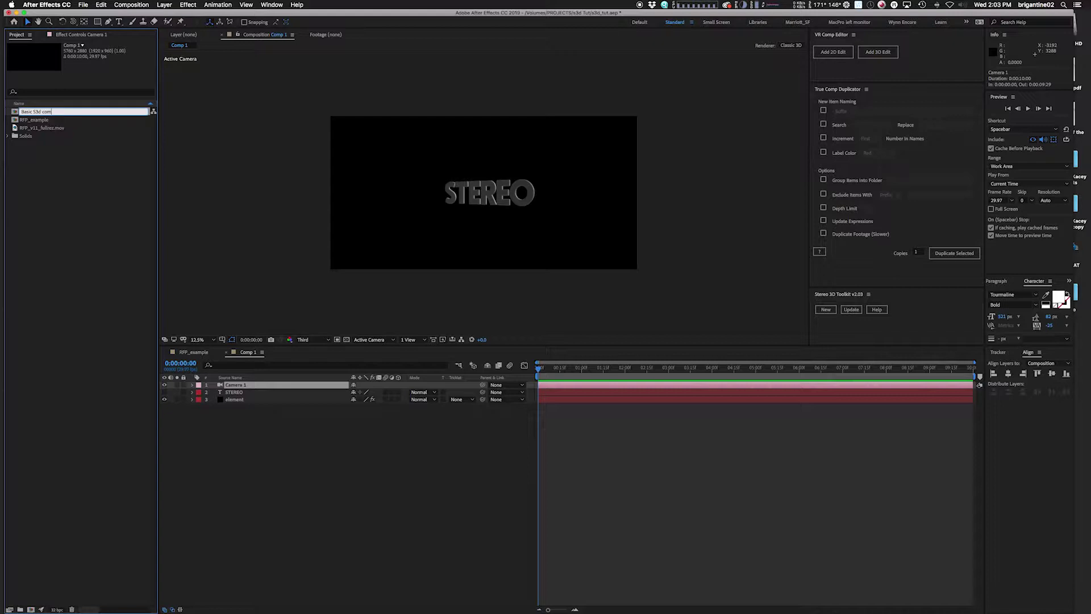
pyautogui.write('p')
pyautogui.press('Return')
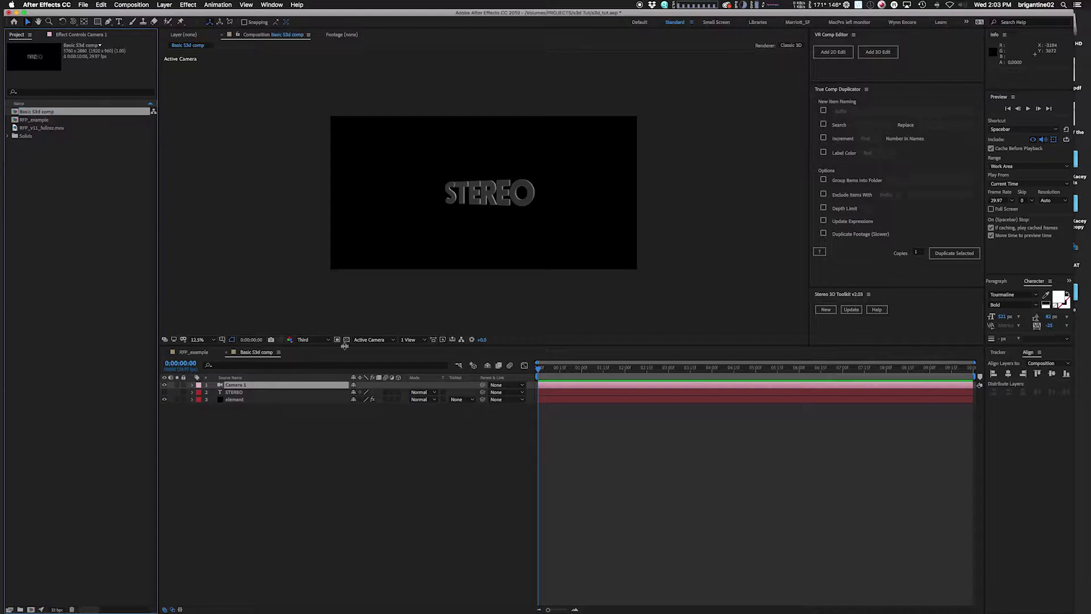
# Step: Build a Stereo 3D Toolkit S3D rig for Basic S3d comp with stereo cameras, Zero Parallax and Converge Adjust
pyautogui.click(826, 309)
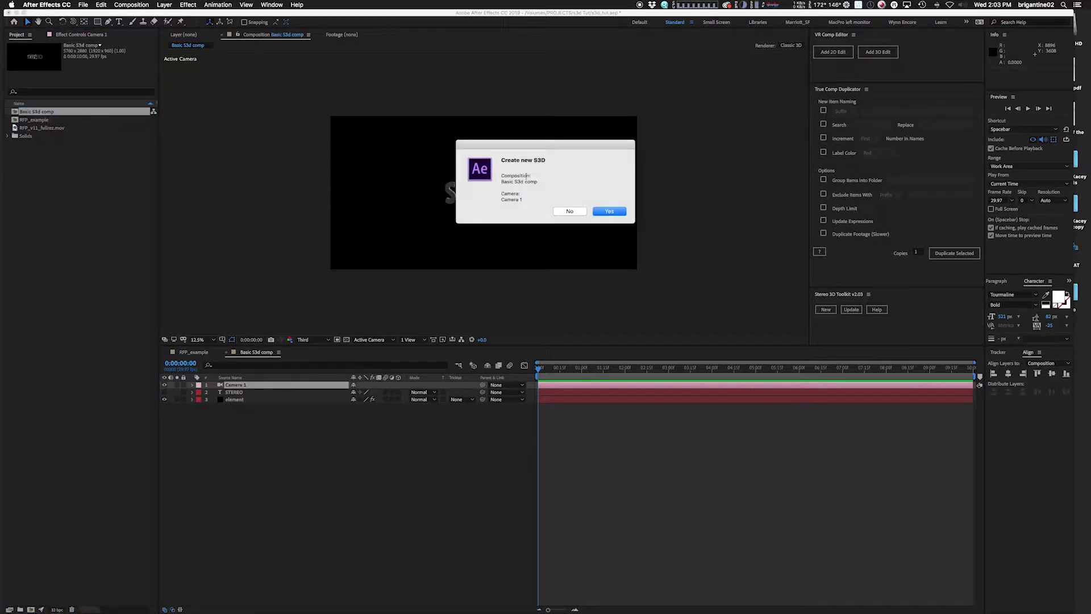
pyautogui.click(609, 212)
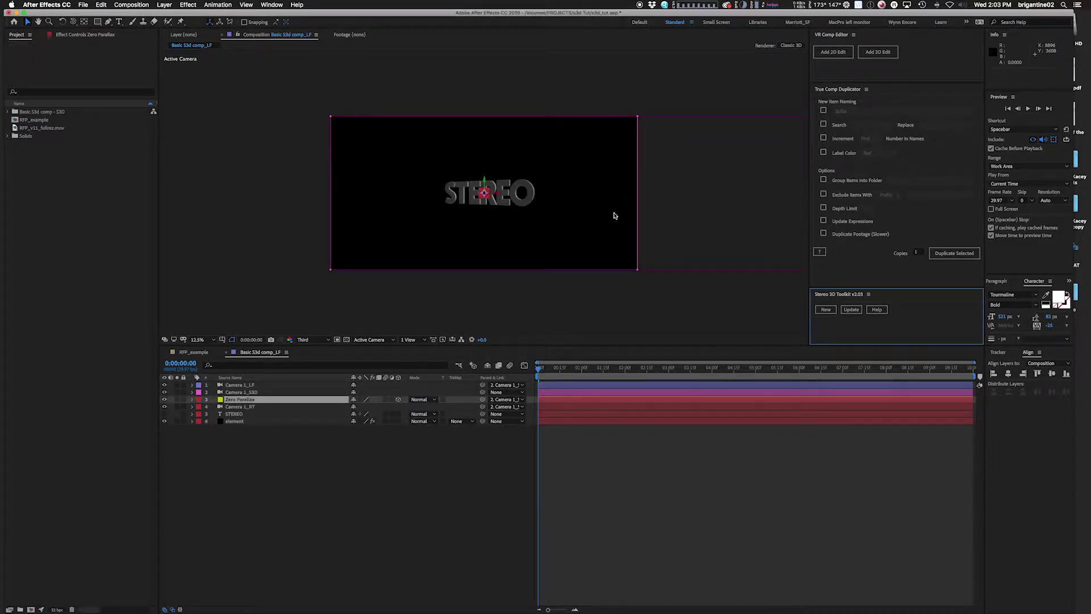
pyautogui.press('space')
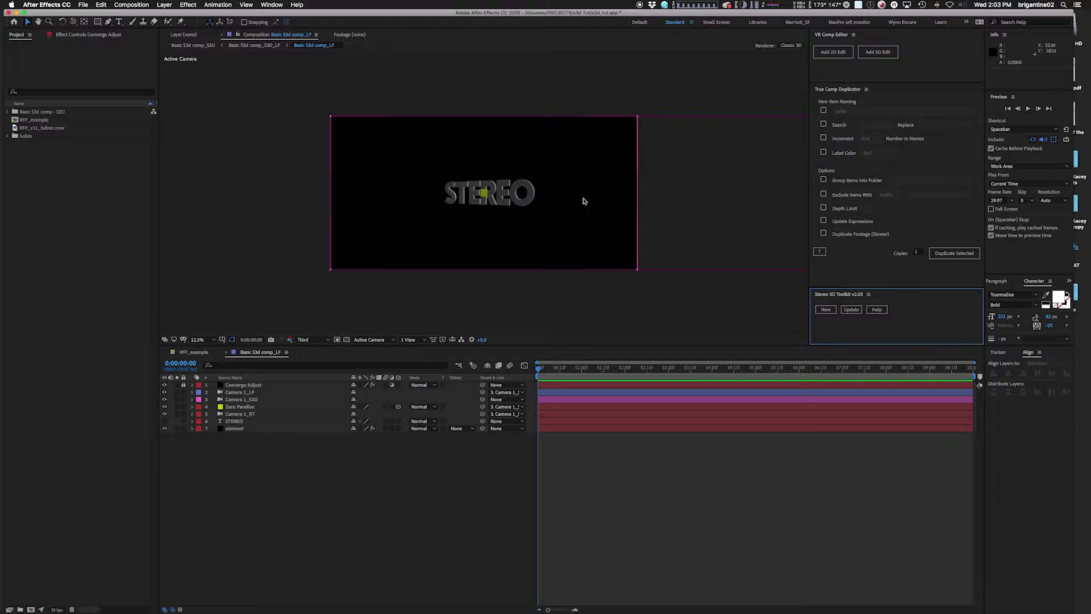
pyautogui.click(455, 442)
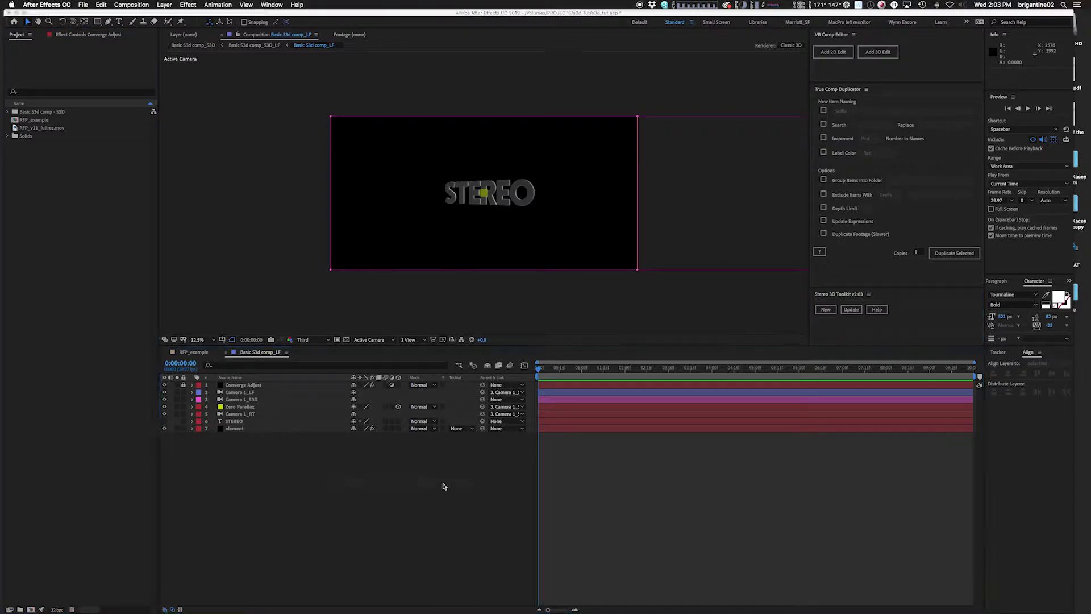
# Step: Open the Basic S3d comp_S3D master comp from the Mini-Flowchart and inspect its 3D Preview layer
pyautogui.press('Tab')
pyautogui.click(354, 486)
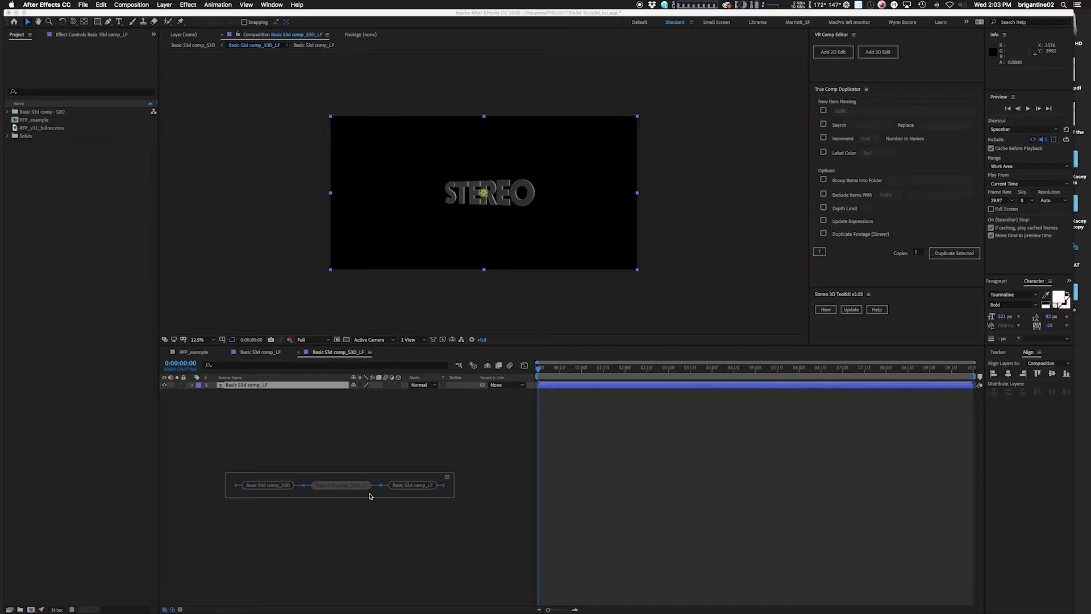
pyautogui.click(267, 485)
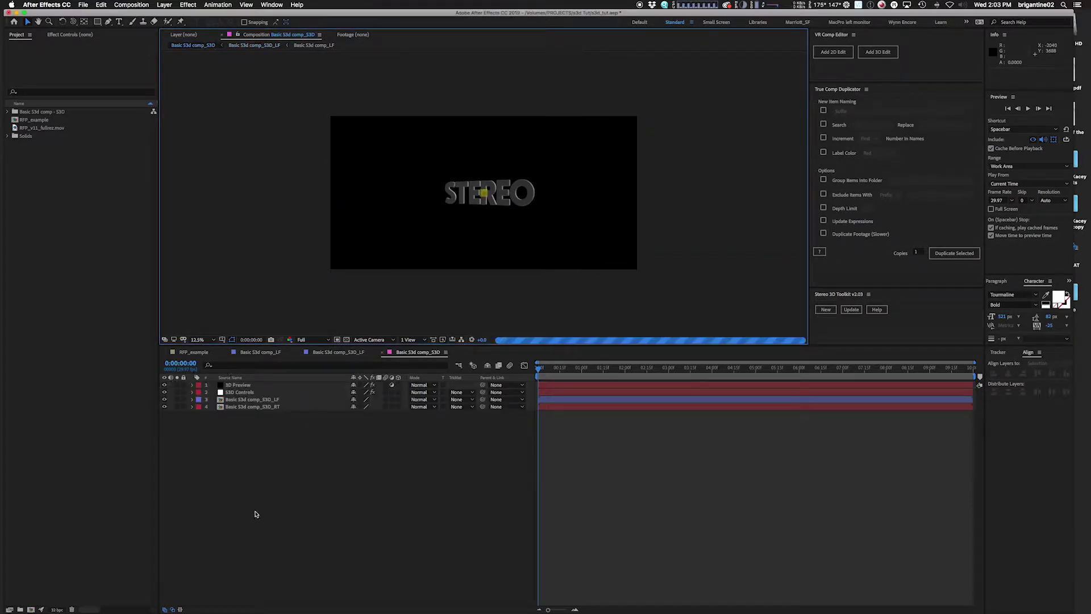
pyautogui.click(262, 386)
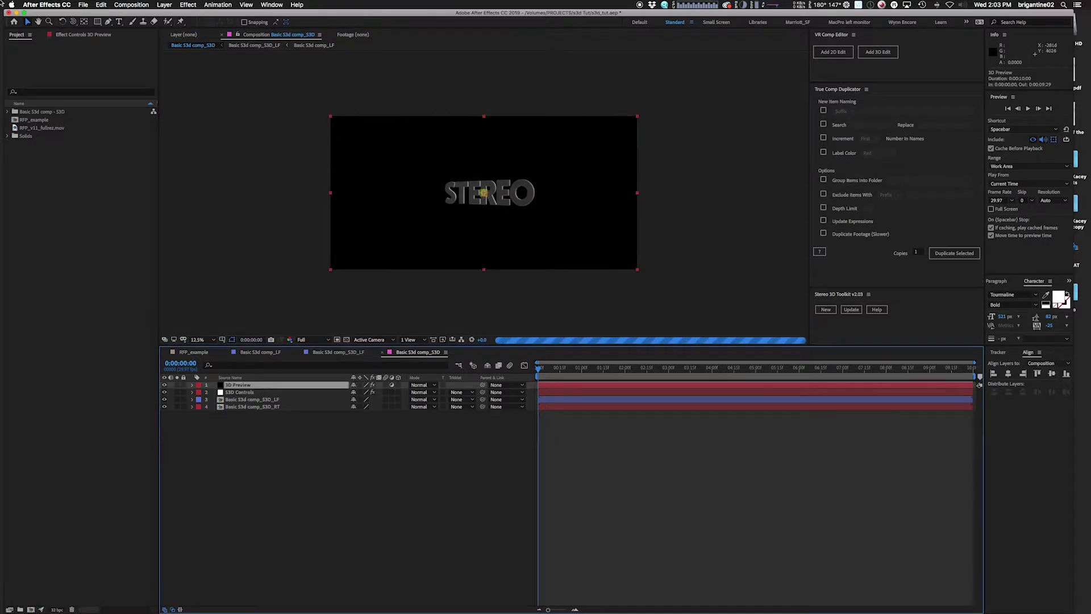
pyautogui.click(71, 35)
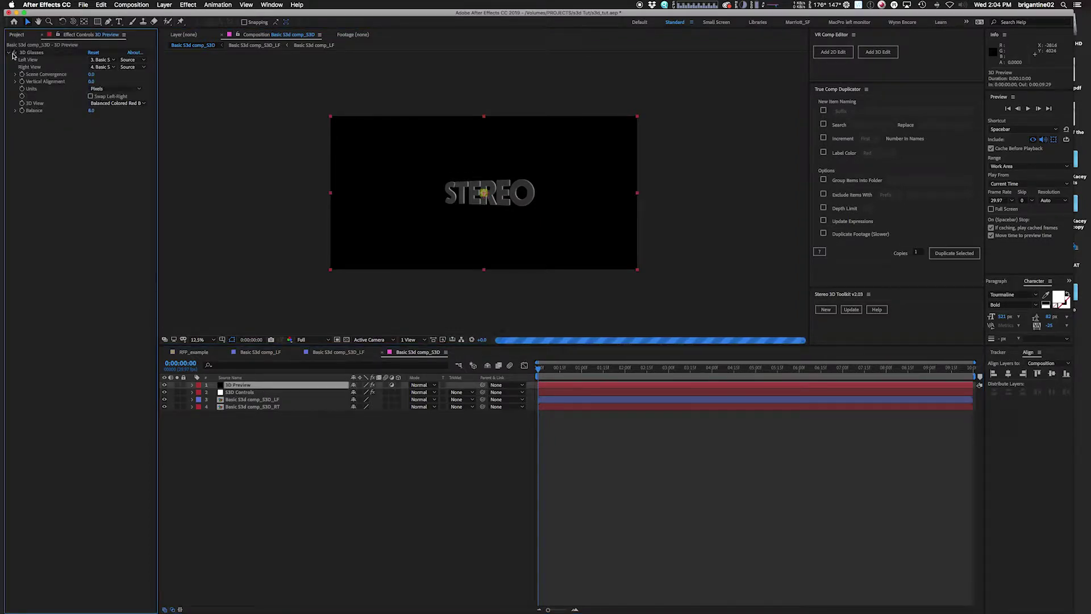
pyautogui.click(164, 388)
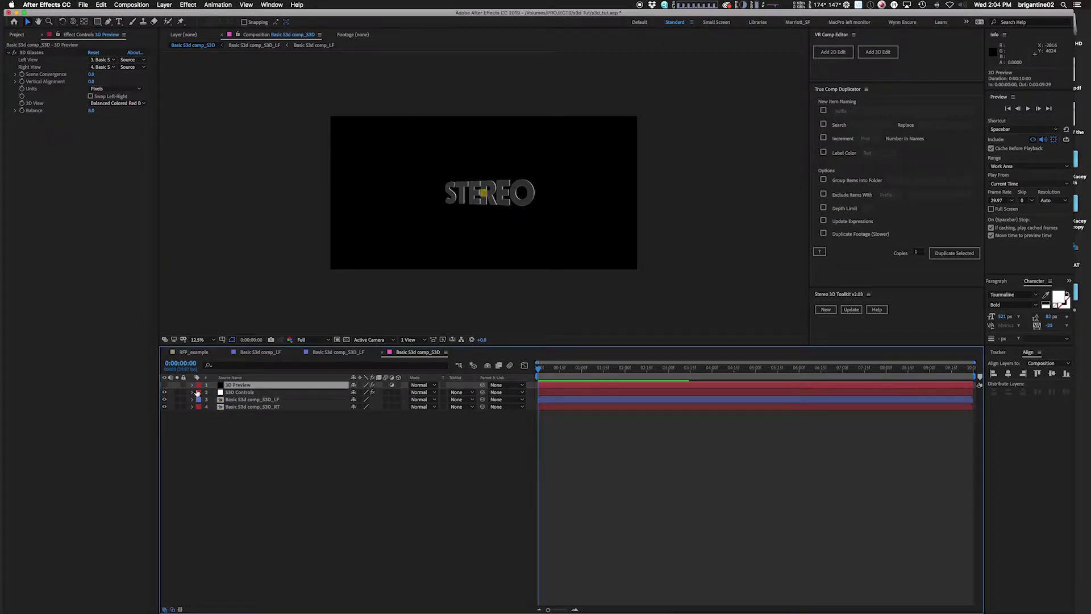
# Step: Uncheck Display Zero Parallax in the S3D Controls layer's effect settings
pyautogui.click(238, 393)
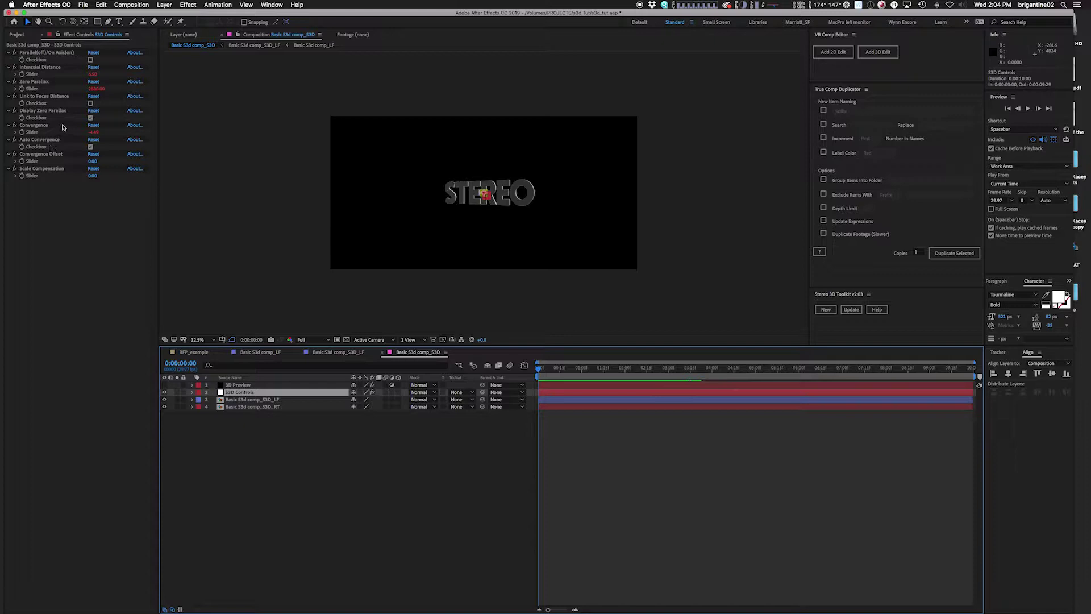
pyautogui.click(91, 118)
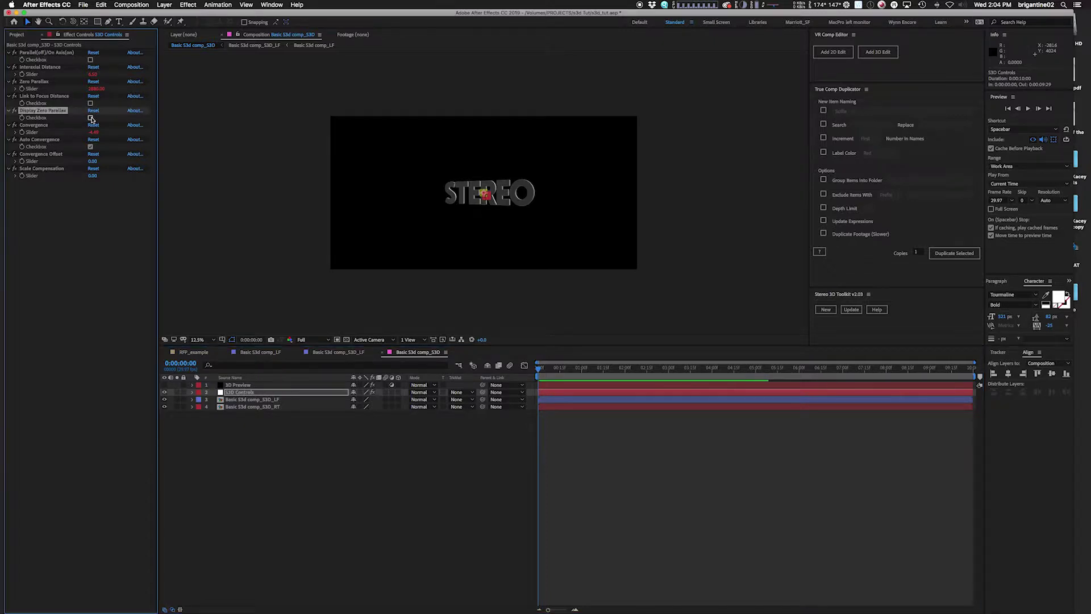
pyautogui.click(90, 118)
pyautogui.click(270, 456)
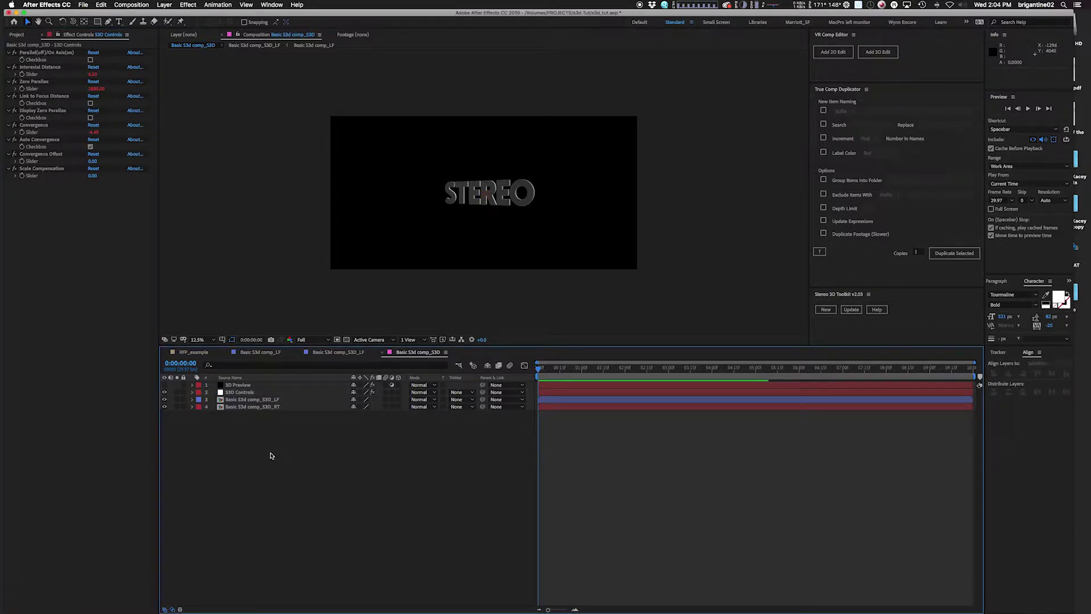
# Step: Change the master comp's height to 5760 so the frame becomes square
pyautogui.press('super+k')
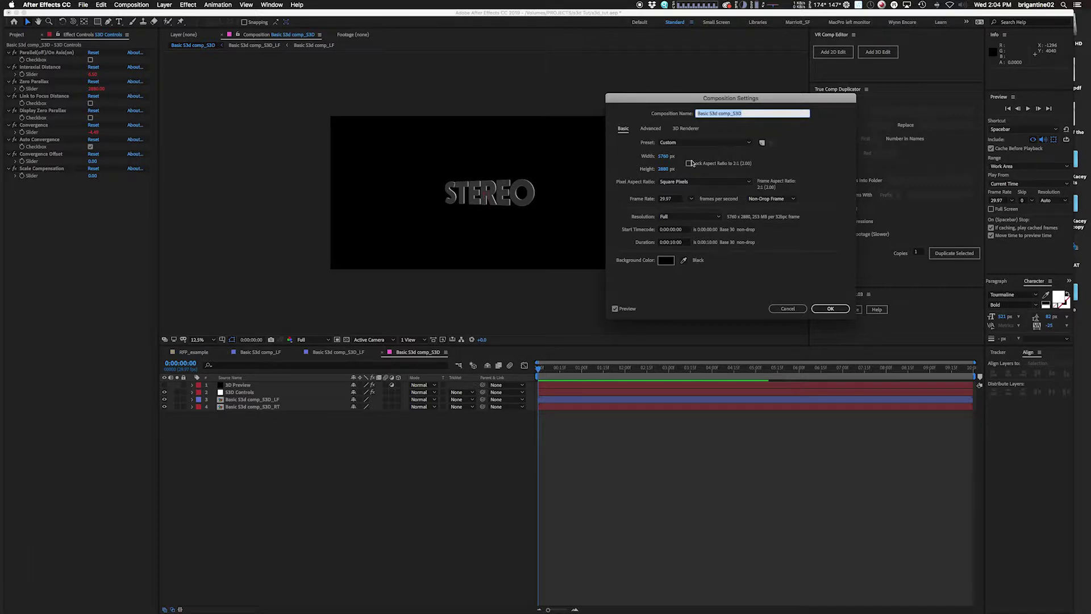
pyautogui.click(663, 169)
pyautogui.write('5760')
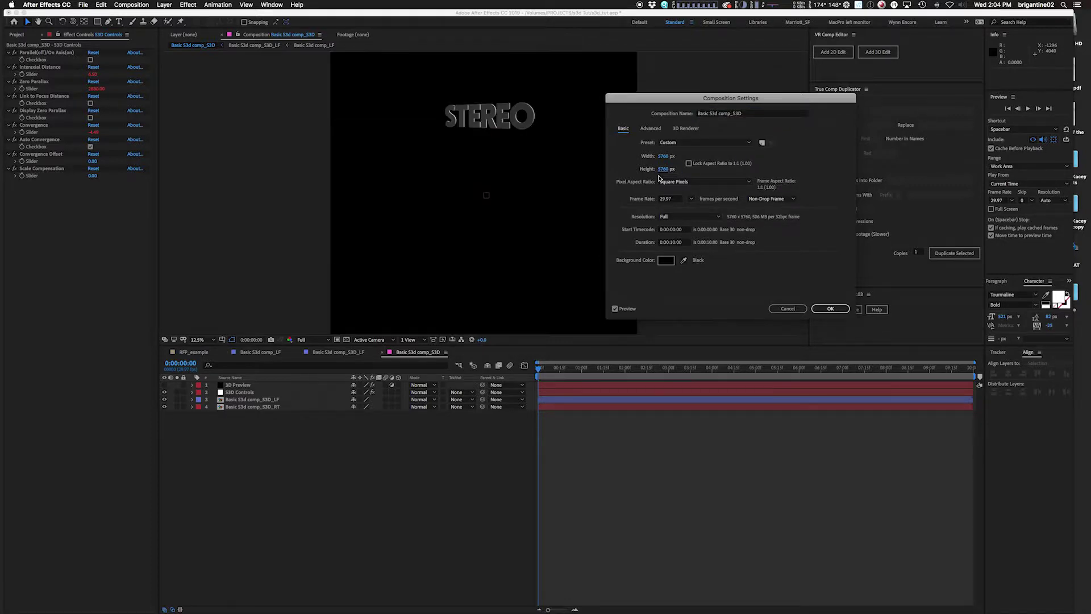
pyautogui.press('Return')
pyautogui.press(',')
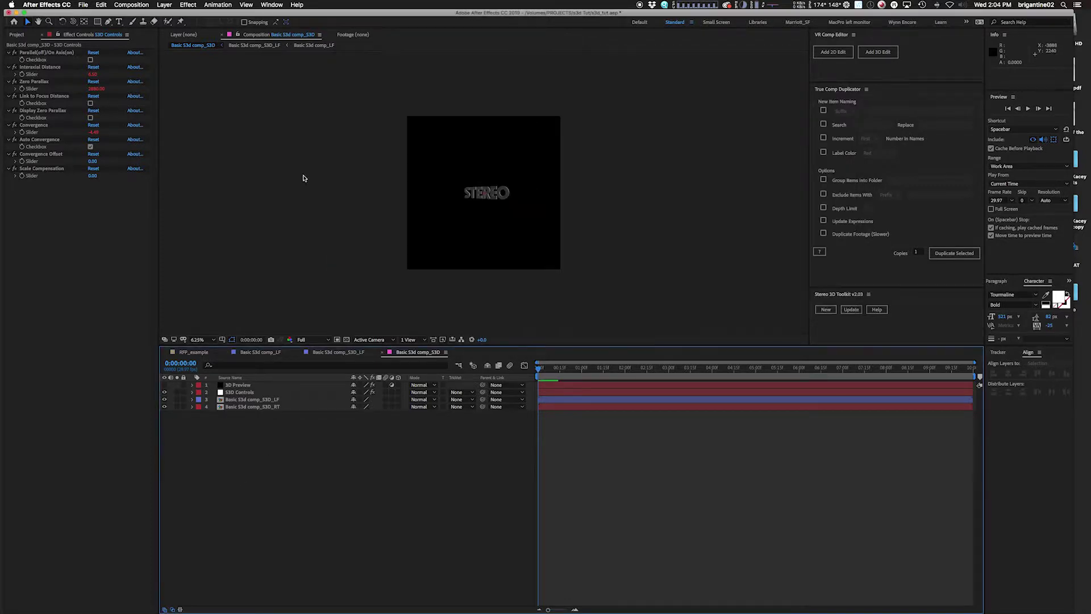
# Step: Set the left-eye S3D_LF layer's Y position to 1440
pyautogui.click(288, 400)
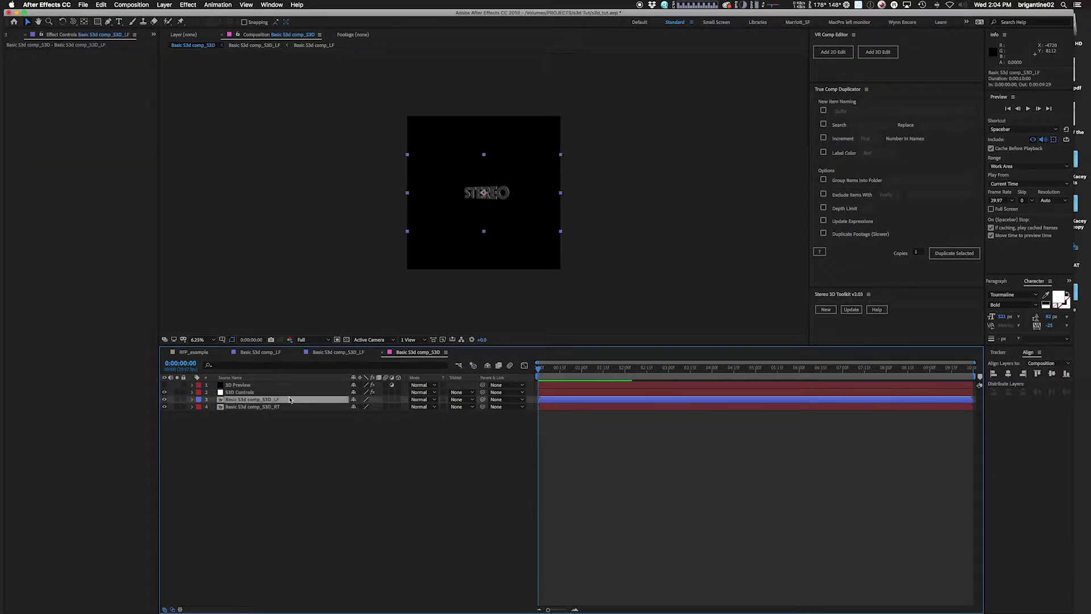
pyautogui.press('p')
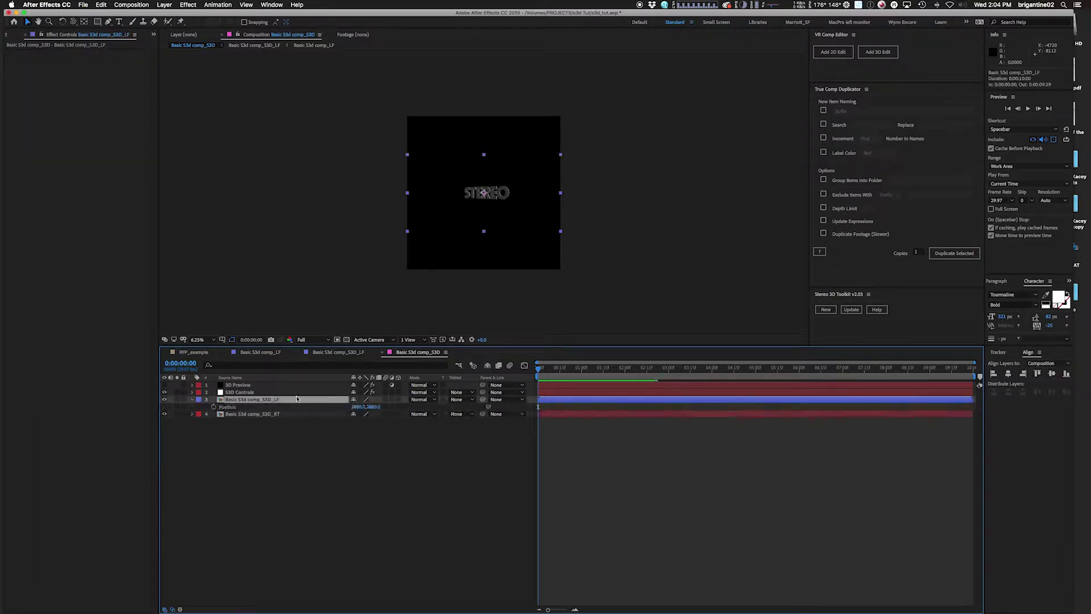
pyautogui.click(373, 407)
pyautogui.write('1440')
pyautogui.press('Return')
# Step: Set the right-eye S3D_RT layer's Y position to 4320
pyautogui.click(311, 415)
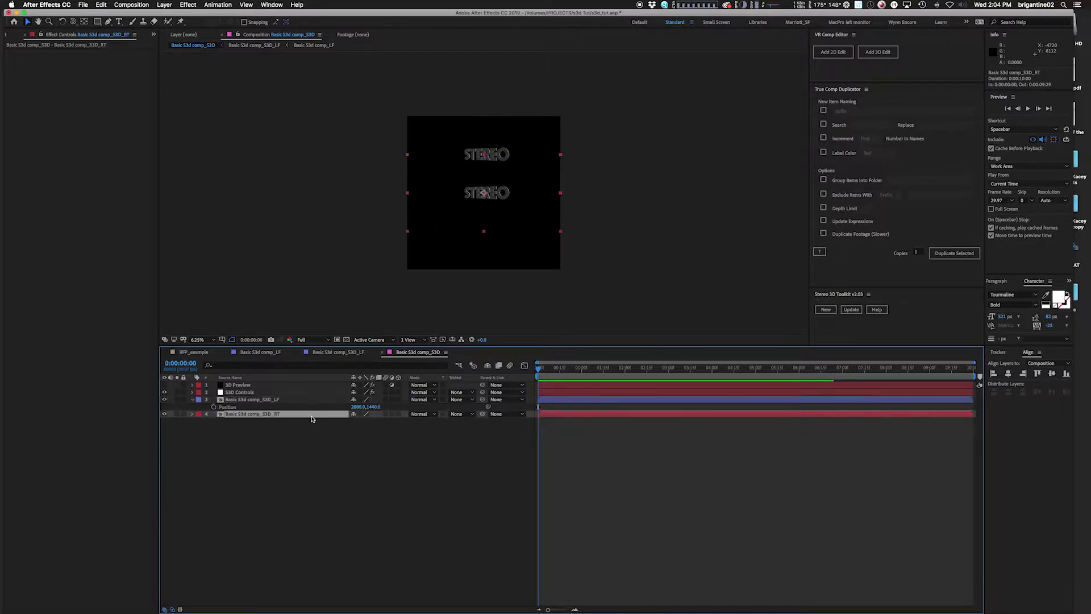
pyautogui.press('p')
pyautogui.click(374, 421)
pyautogui.write('4320')
pyautogui.press('Return')
pyautogui.click(387, 468)
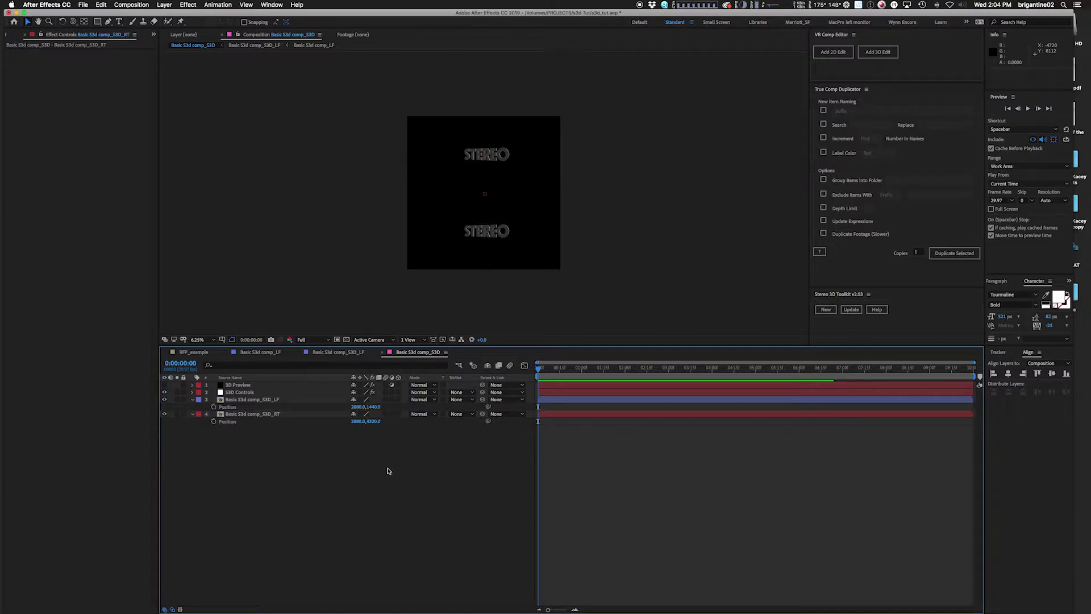
pyautogui.click(276, 399)
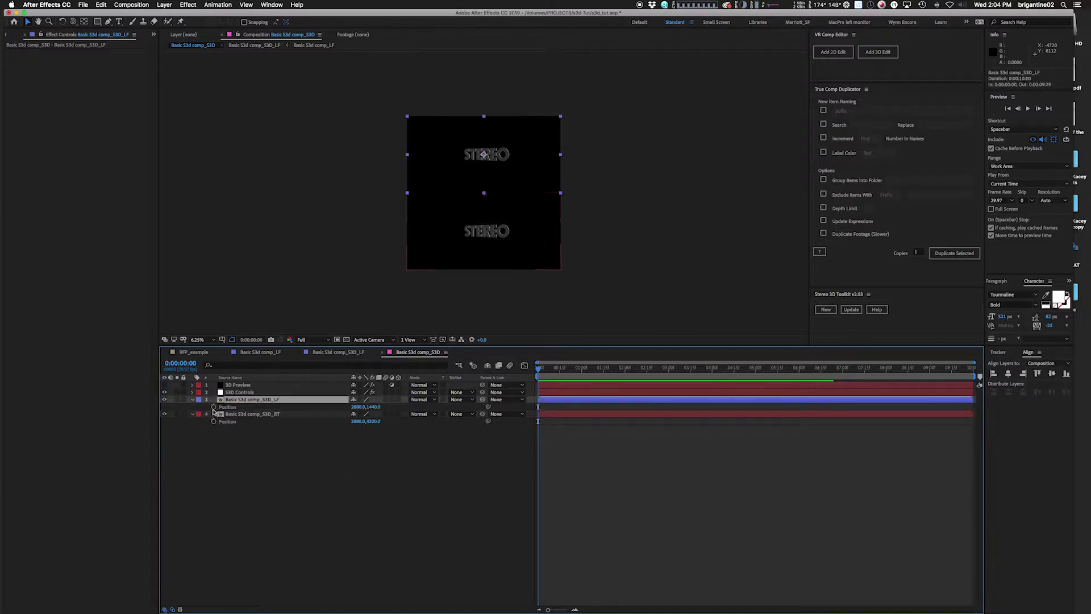
pyautogui.click(230, 392)
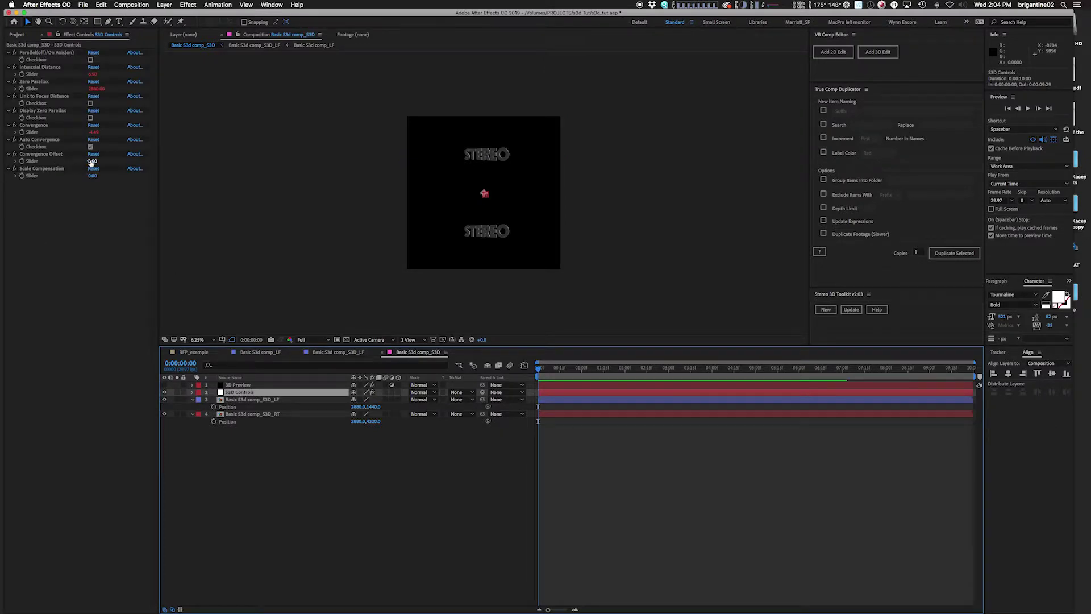
# Step: Scrub the convergence offset while toggling auto convergence off and back on
pyautogui.moveTo(92, 161); pyautogui.dragTo(142, 162)
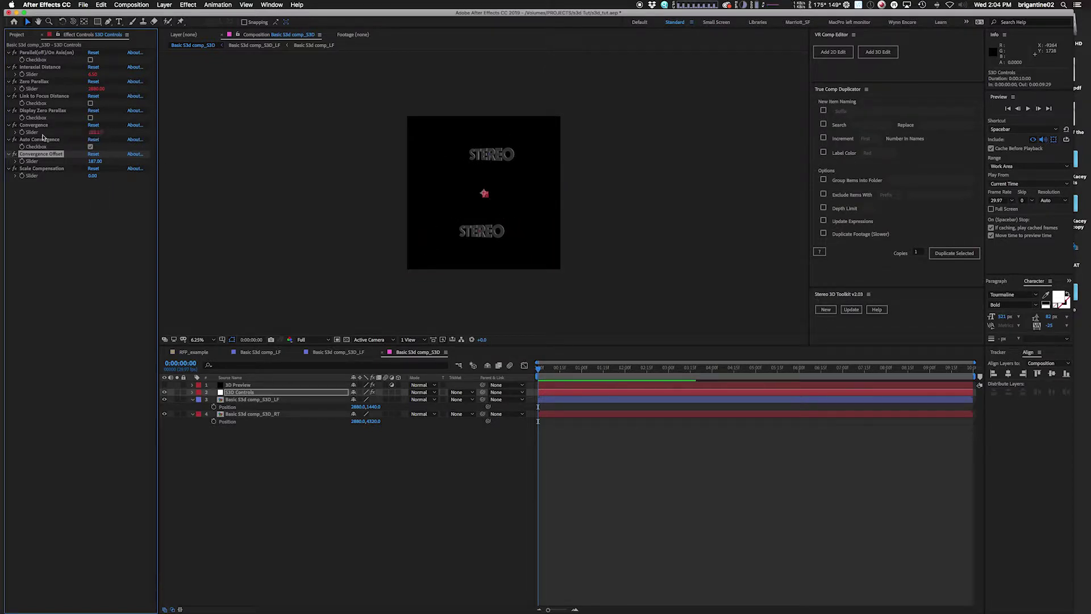
pyautogui.click(89, 147)
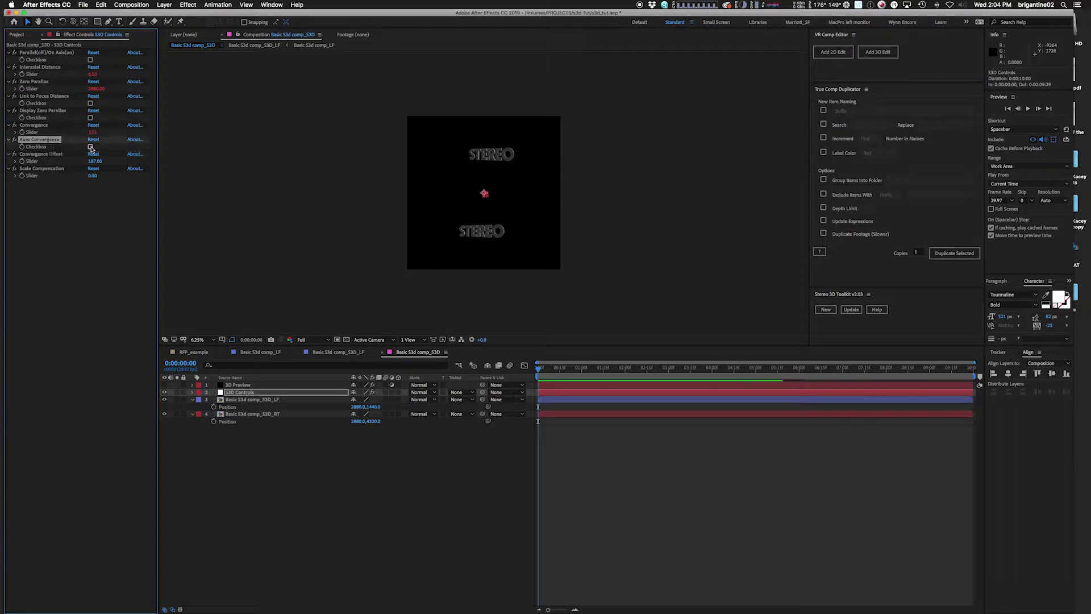
pyautogui.moveTo(94, 162); pyautogui.dragTo(263, 165)
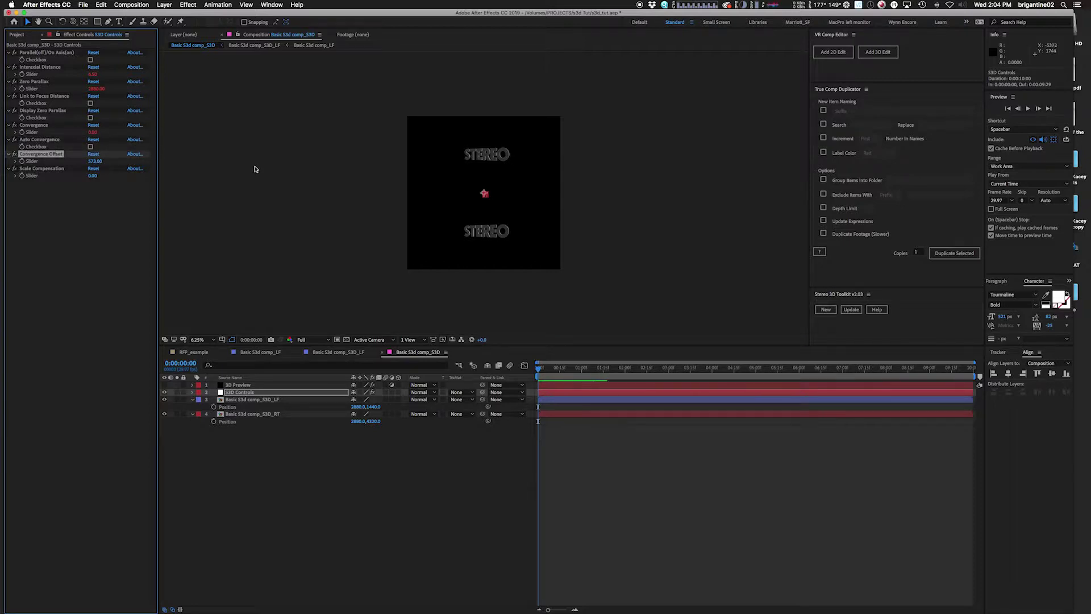
pyautogui.click(90, 146)
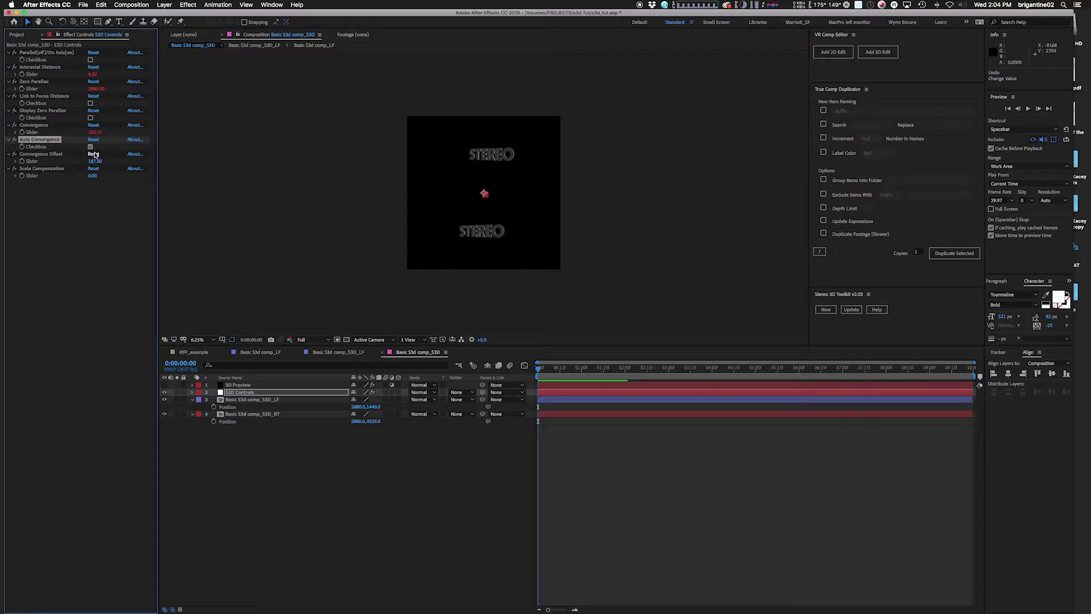
# Step: Settle the convergence offset at 104 and save the project
pyautogui.moveTo(95, 162); pyautogui.dragTo(1, 154)
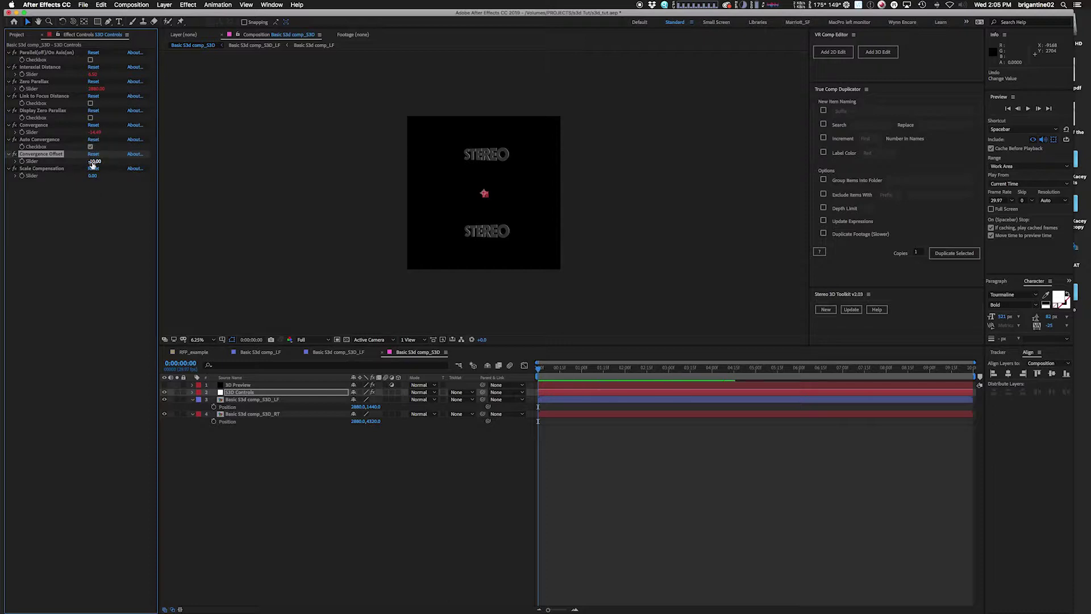
pyautogui.moveTo(93, 164); pyautogui.dragTo(140, 165)
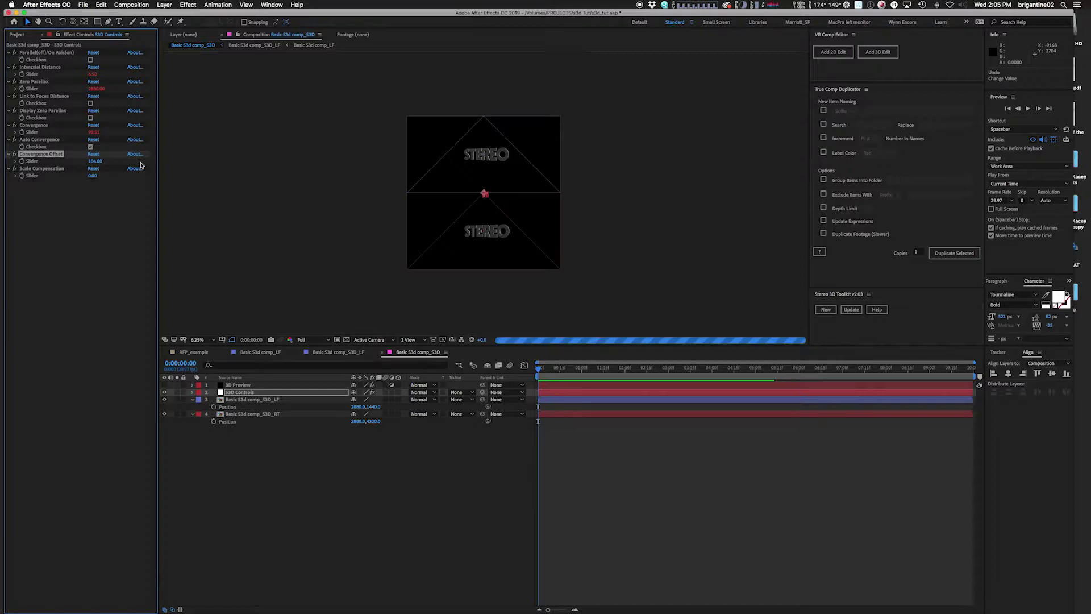
pyautogui.click(357, 484)
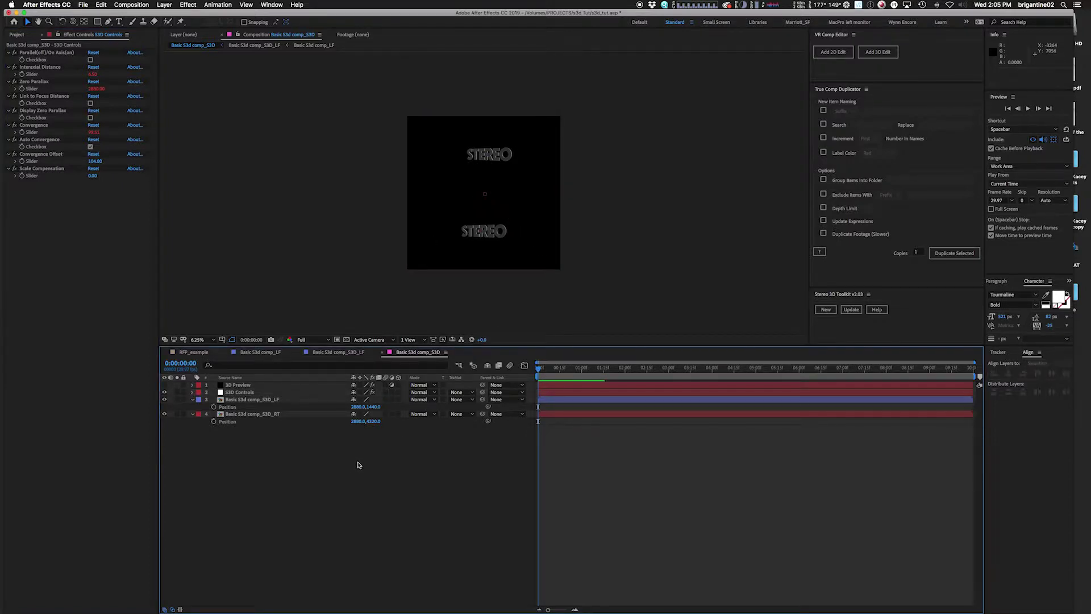
pyautogui.press('super+s')
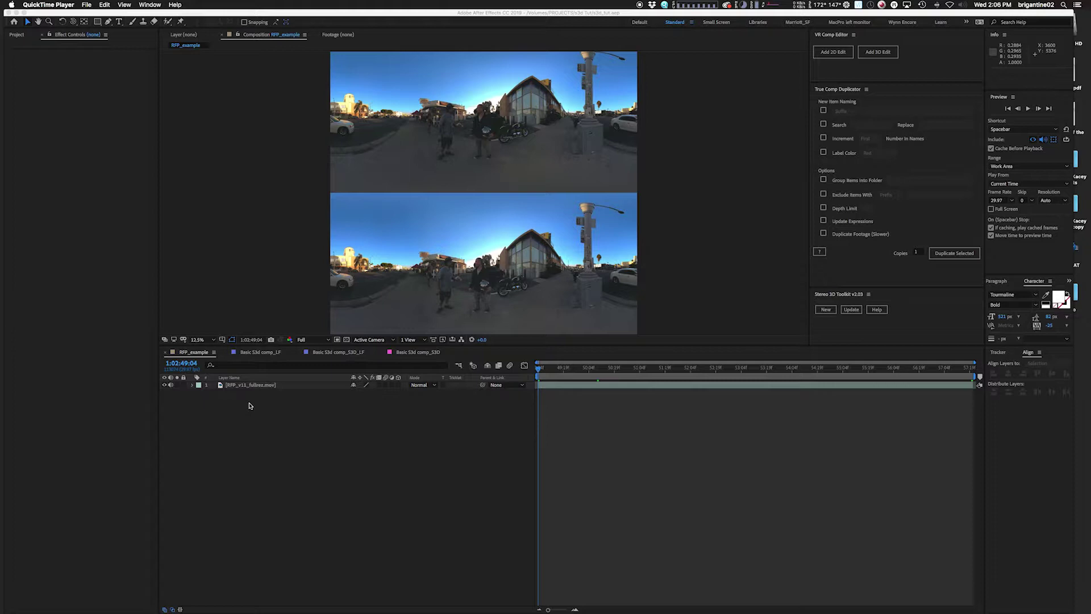
# Step: Close the Basic S3d comp_LF, comp_S3D_LF and comp_S3D timelines
pyautogui.click(239, 355)
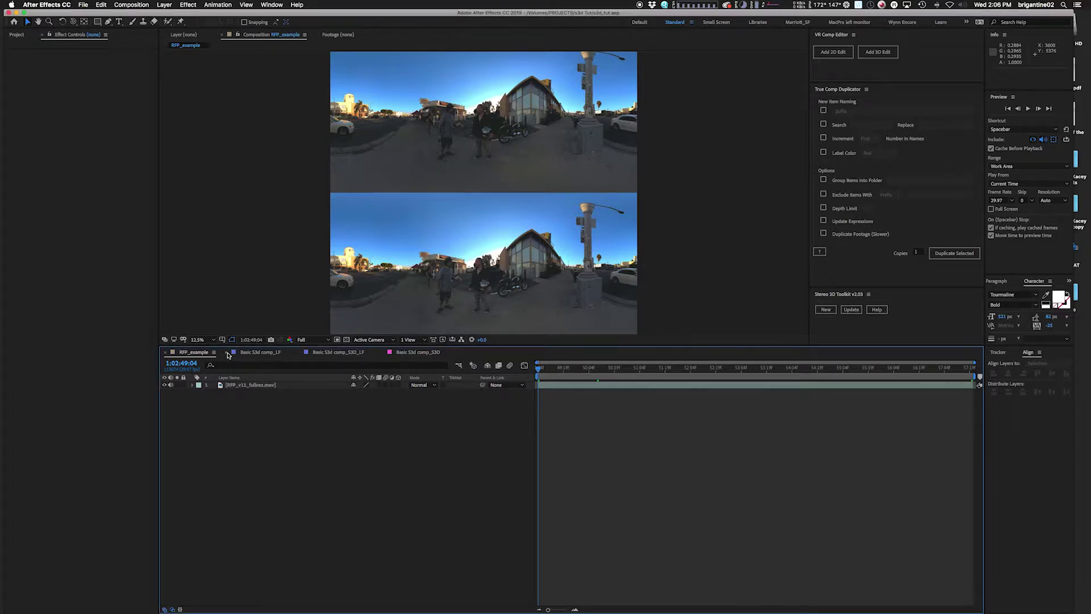
pyautogui.click(228, 353)
pyautogui.click(227, 353)
pyautogui.click(227, 353)
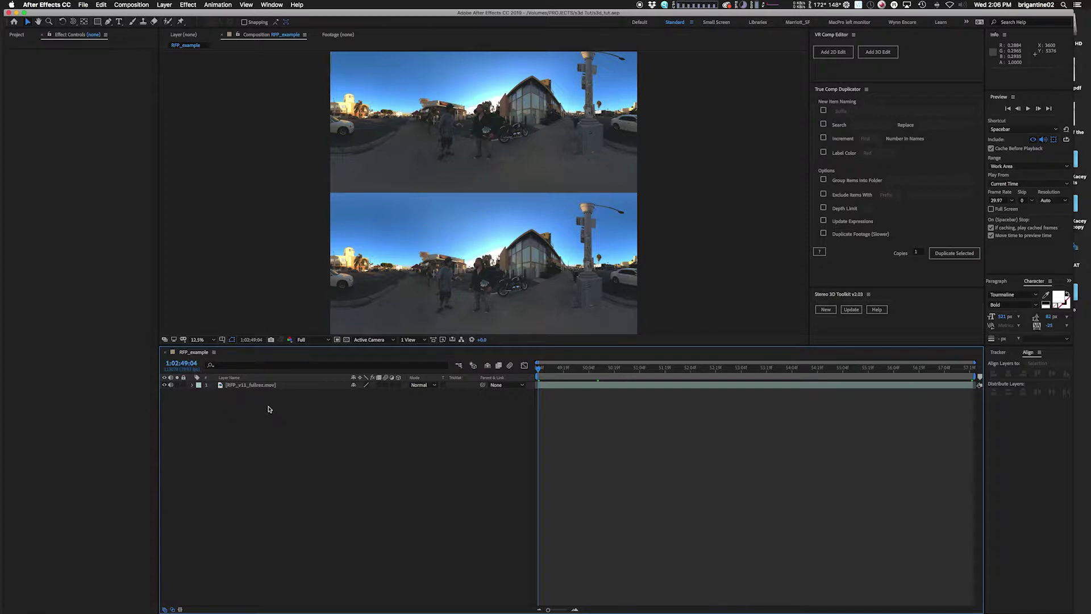
# Step: Precompose the 360 footage layer into a comp named RFP_bG
pyautogui.click(258, 389)
pyautogui.press('super+shift+c')
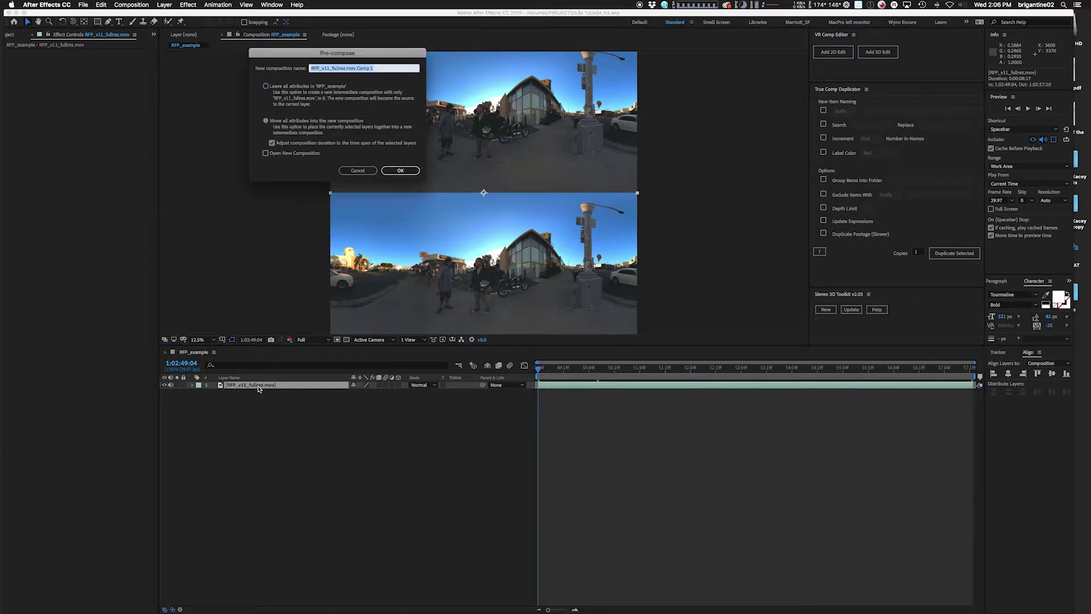
pyautogui.write('RFP_bG')
pyautogui.press('Return')
pyautogui.click(249, 422)
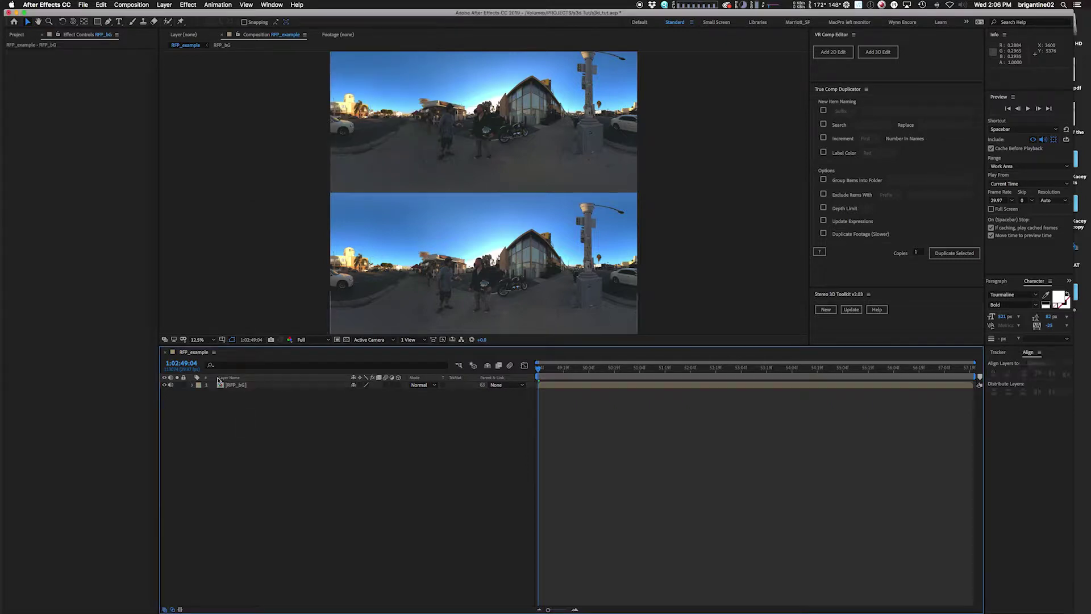
# Step: Halve the RFP_example comp height to 2880 and set the preview resolution to Third
pyautogui.press('super+k')
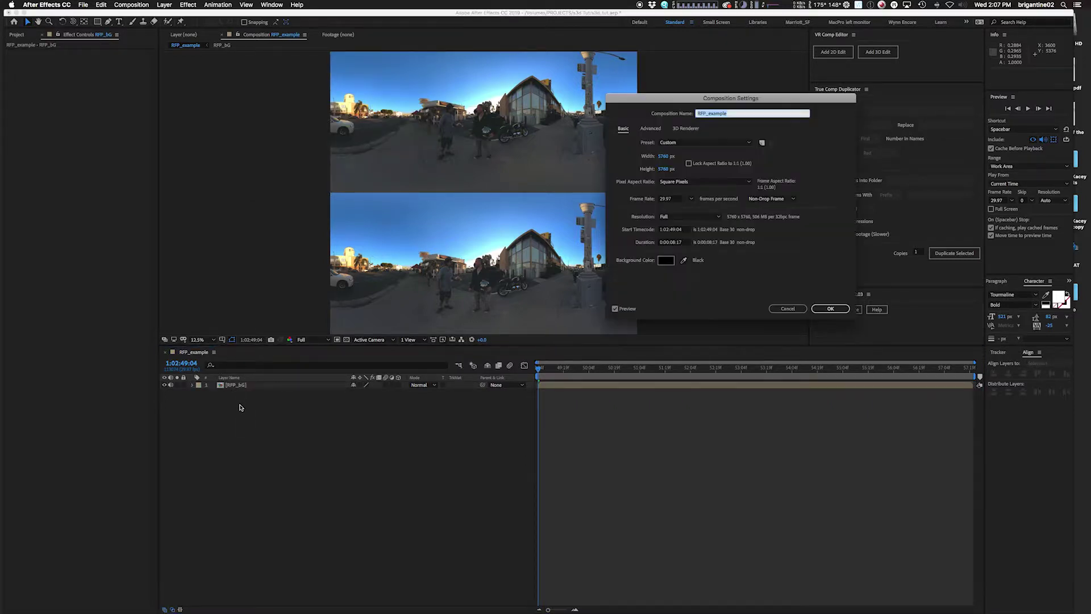
pyautogui.click(662, 169)
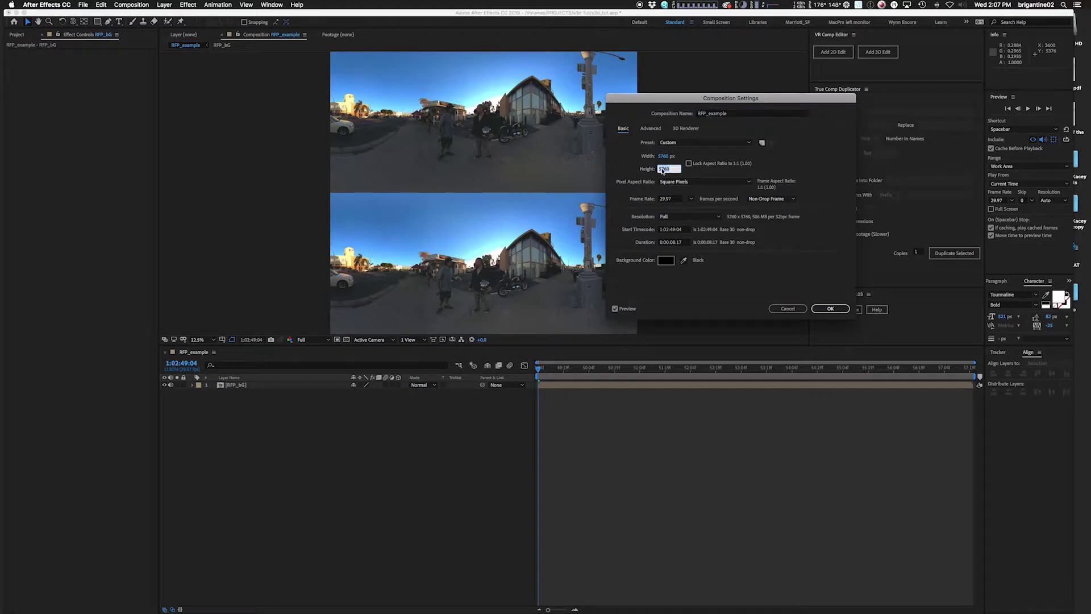
pyautogui.write('2880')
pyautogui.press('Return')
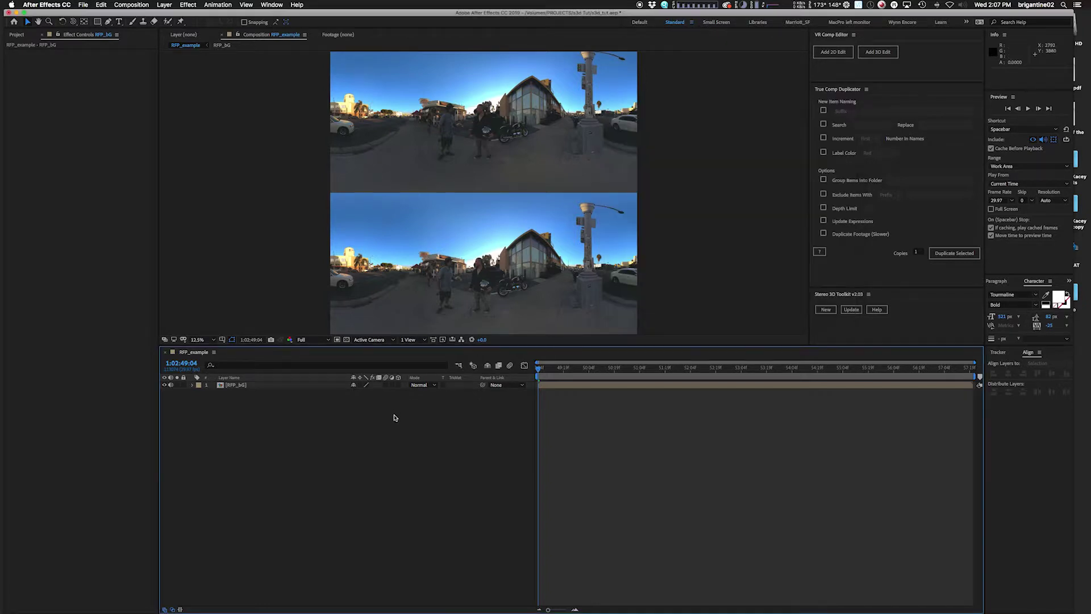
pyautogui.click(263, 387)
pyautogui.click(312, 339)
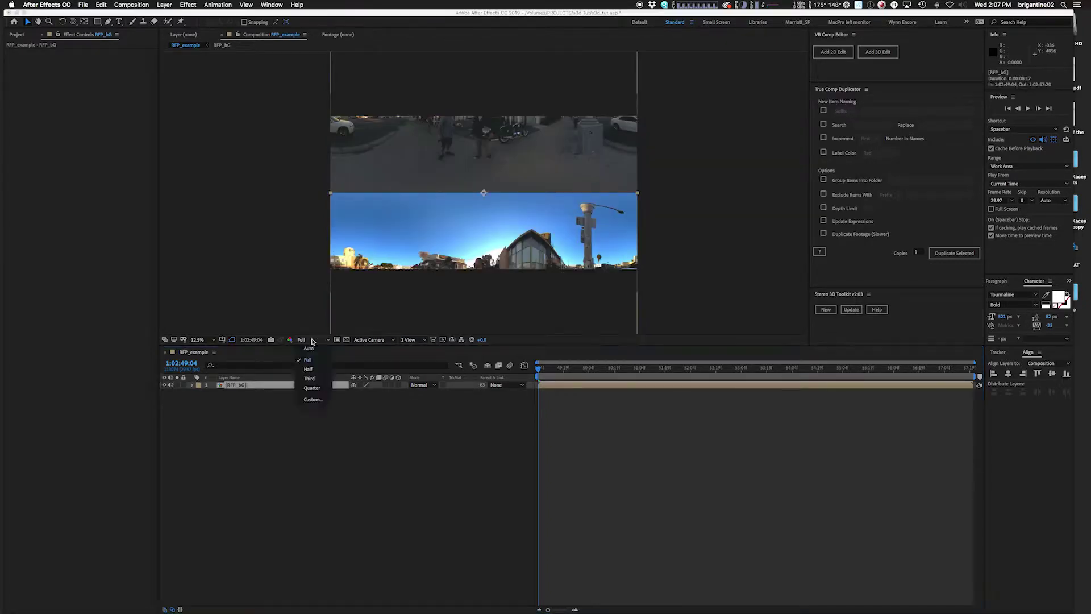
pyautogui.click(314, 380)
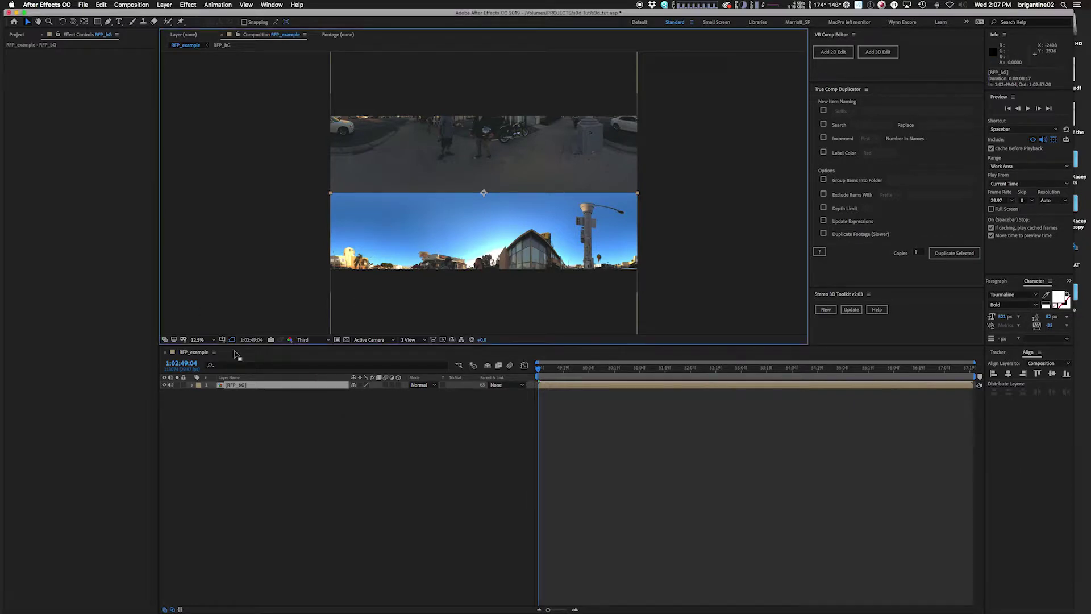
# Step: Set the RFP_bG layer's Y position to 2880 so the top eye fills the frame
pyautogui.press('p')
pyautogui.click(374, 393)
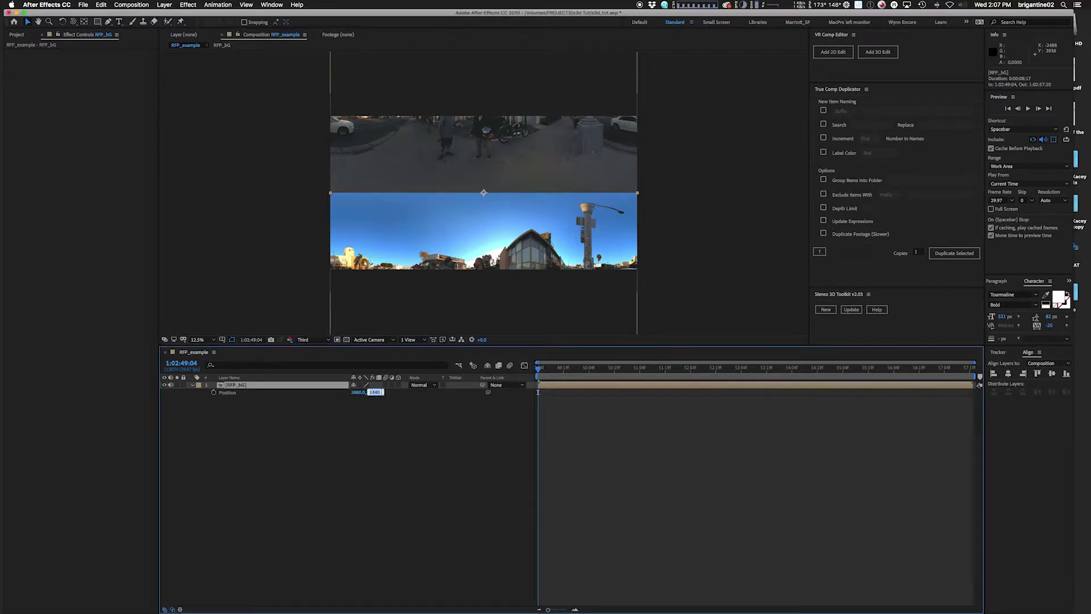
pyautogui.write('2880')
pyautogui.press('Return')
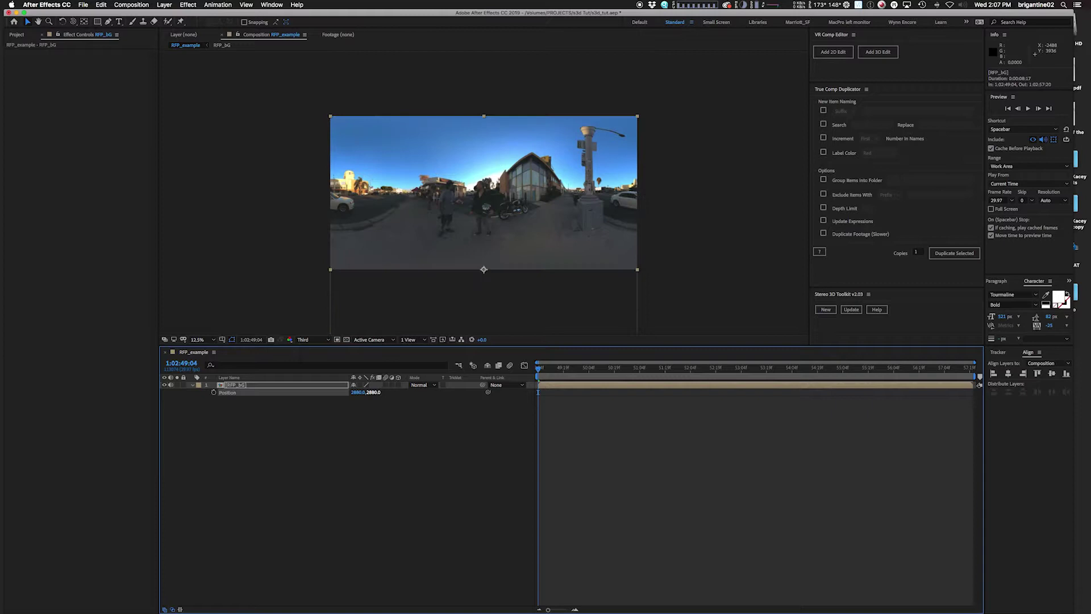
pyautogui.click(356, 479)
# Step: Precompose the RFP_bG layer into a comp named RFP_top_SEP
pyautogui.click(271, 388)
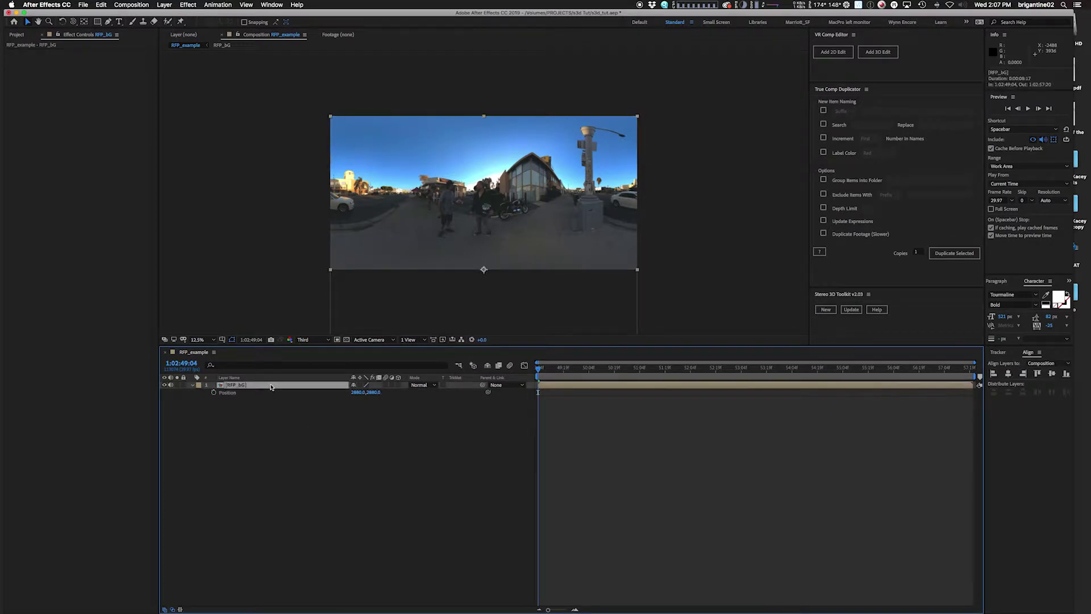
pyautogui.press('super+shift+c')
pyautogui.write('RFP_top_SEP')
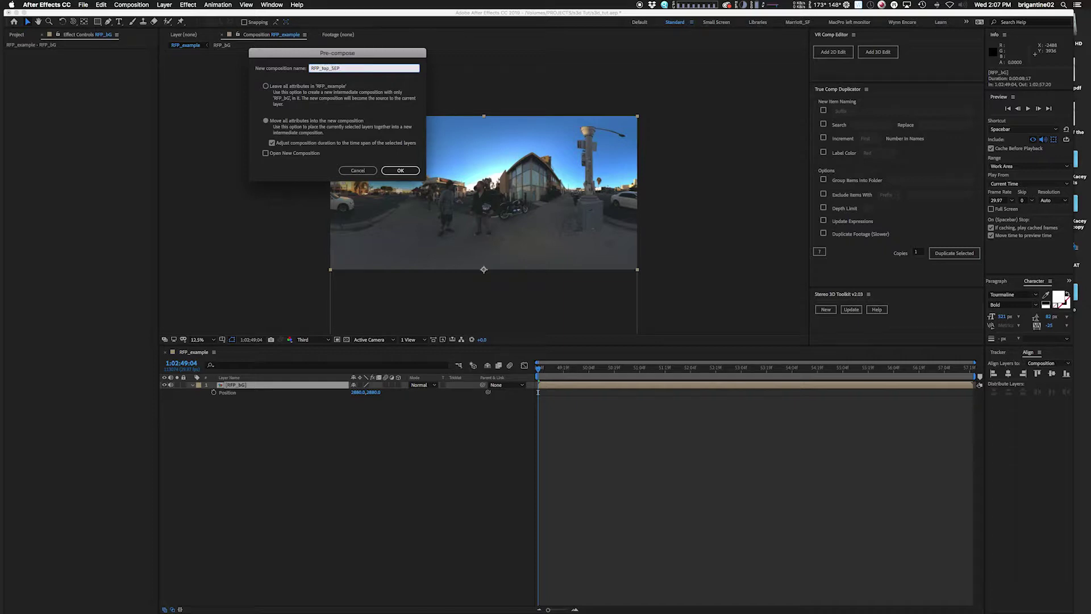
pyautogui.press('Return')
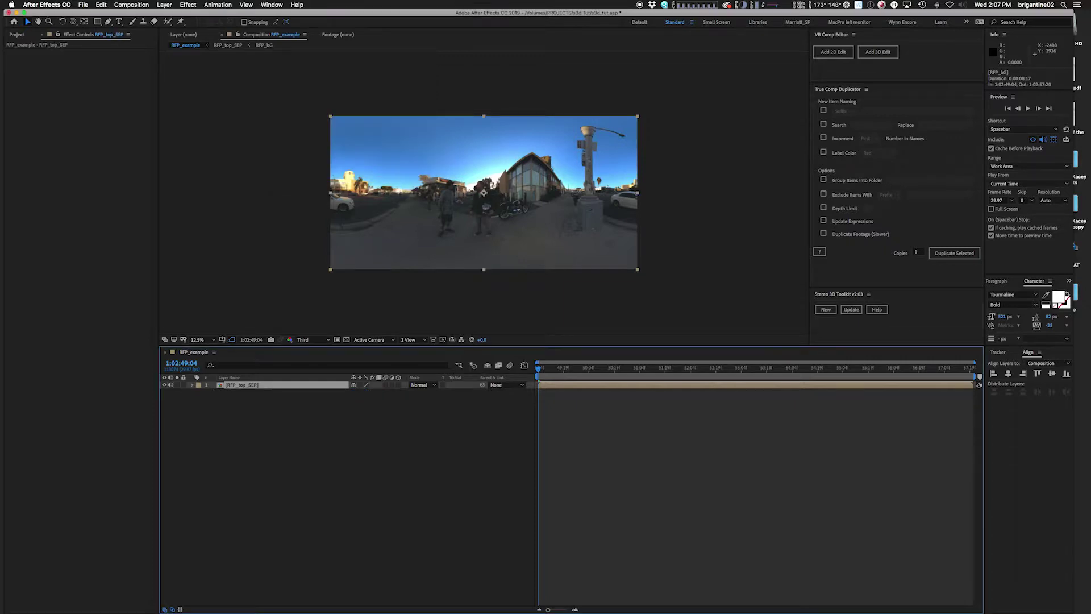
# Step: Apply VR Converter to the footage with output set to Cube-map 4:3
pyautogui.hotkey('ctrl', 'space')
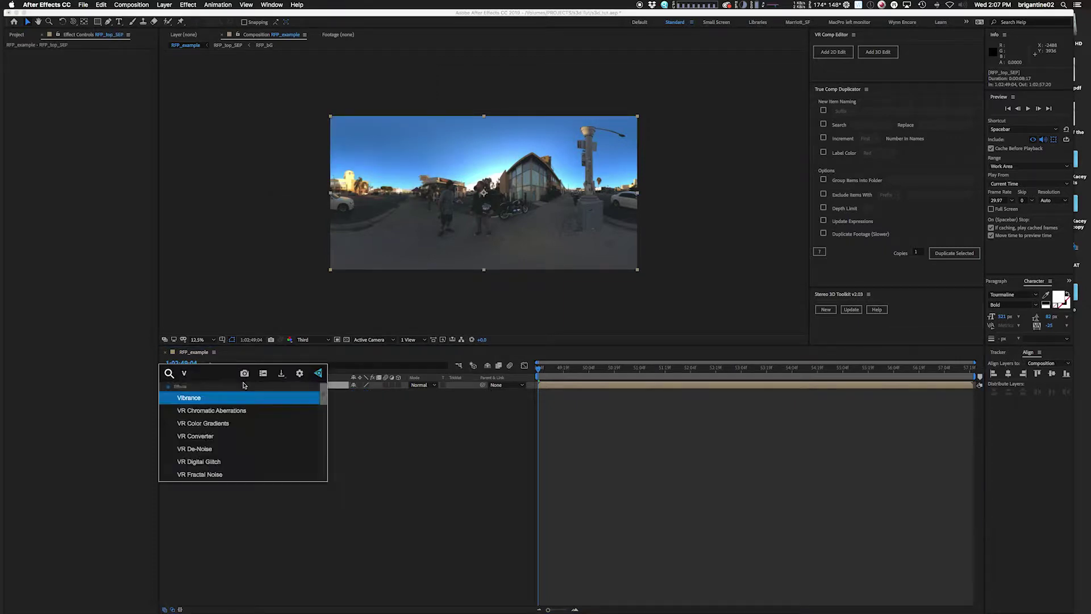
pyautogui.write('vr con')
pyautogui.press('Return')
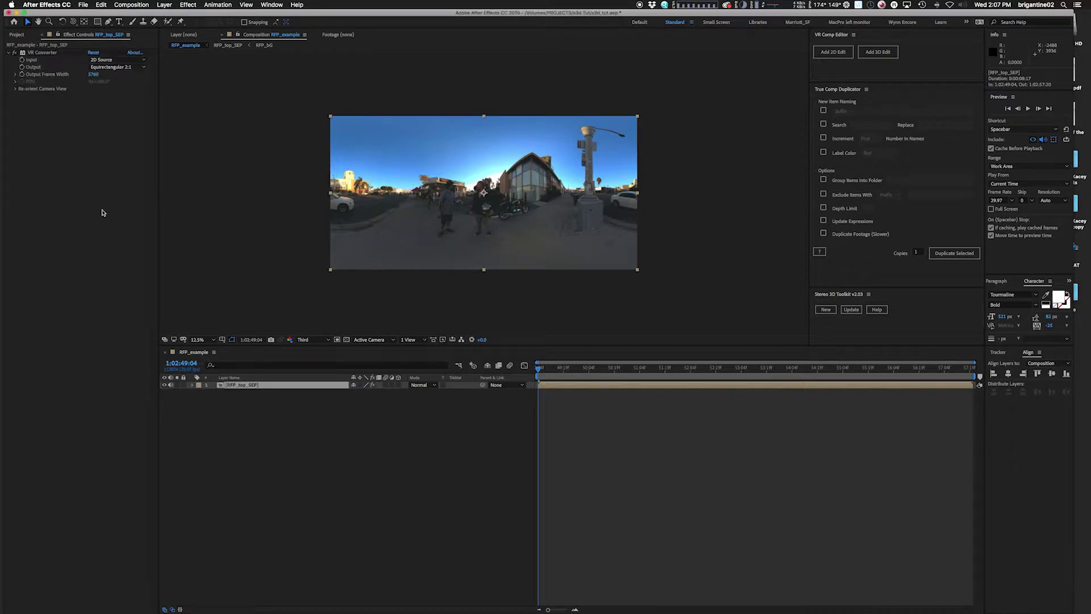
pyautogui.click(140, 69)
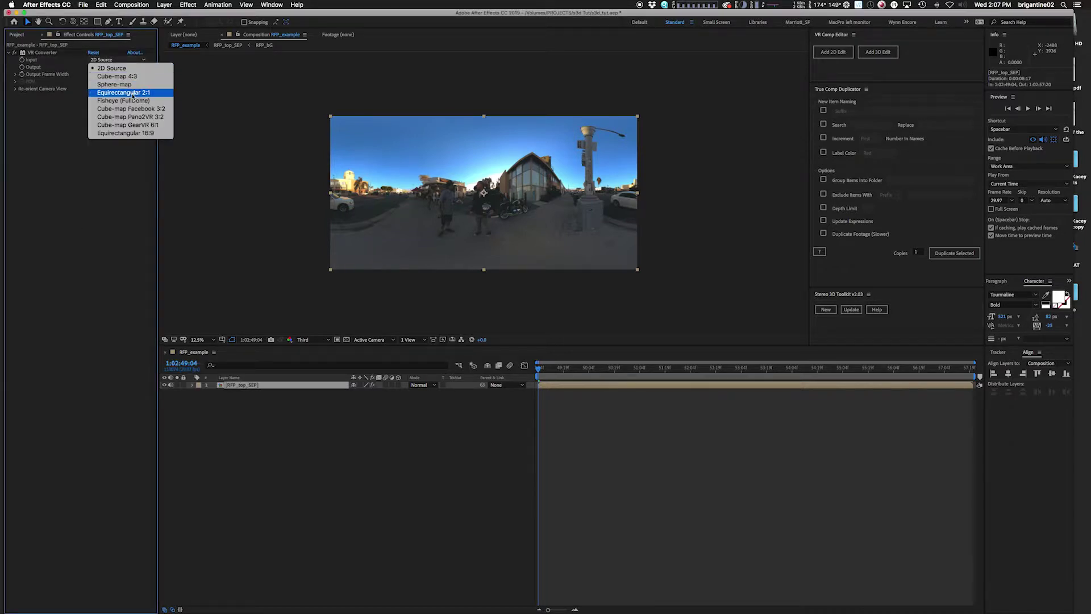
pyautogui.click(100, 69)
pyautogui.click(99, 69)
pyautogui.click(108, 74)
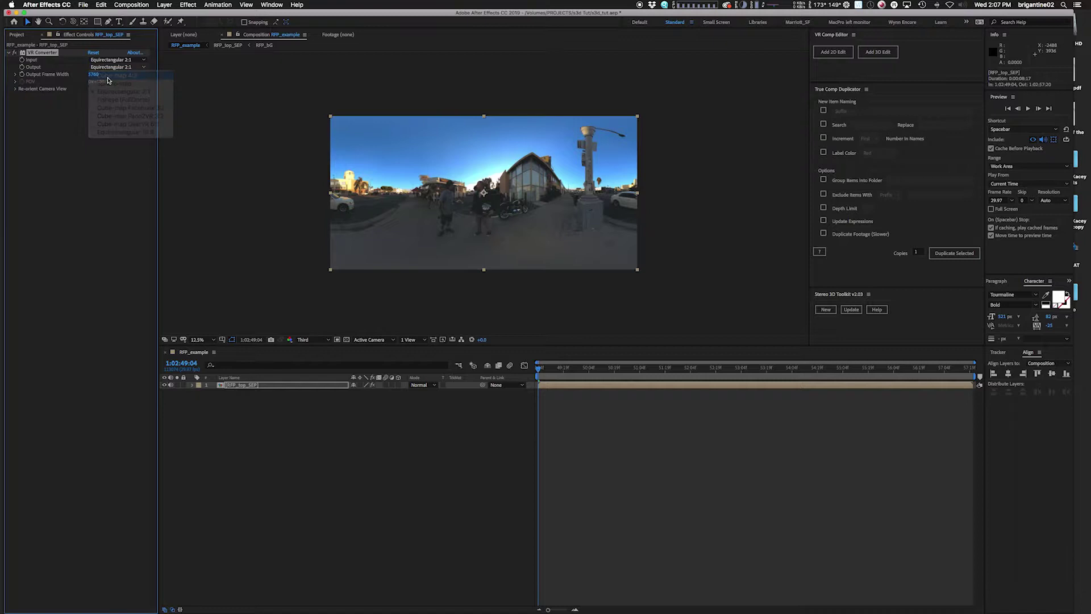
# Step: Pan the re-oriented camera view to 112°, undoing an accidental layer move
pyautogui.click(15, 89)
pyautogui.moveTo(99, 120); pyautogui.dragTo(154, 121)
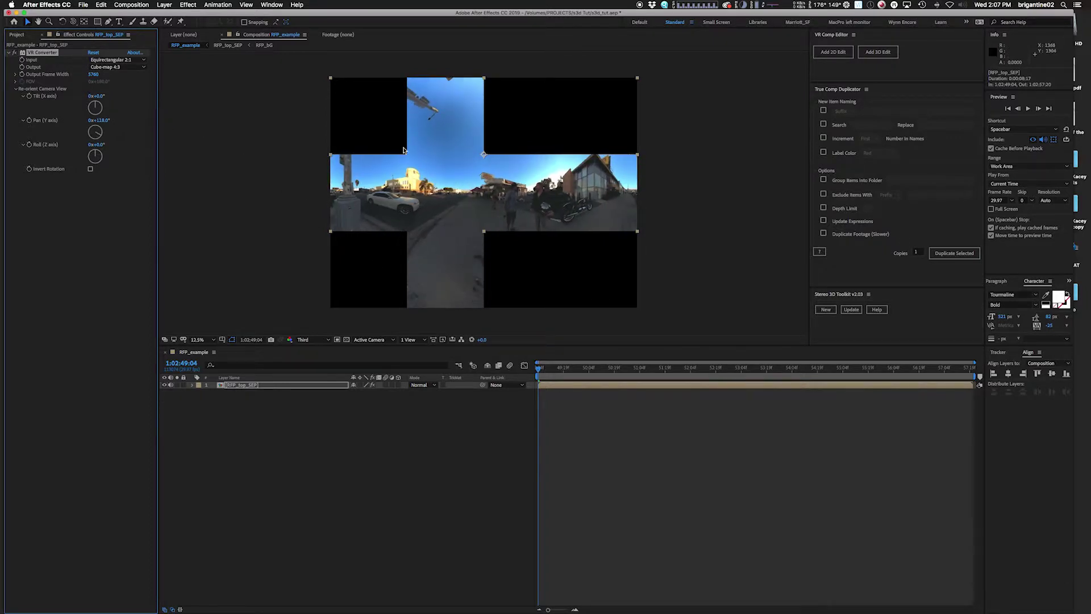
pyautogui.moveTo(479, 155); pyautogui.dragTo(486, 222)
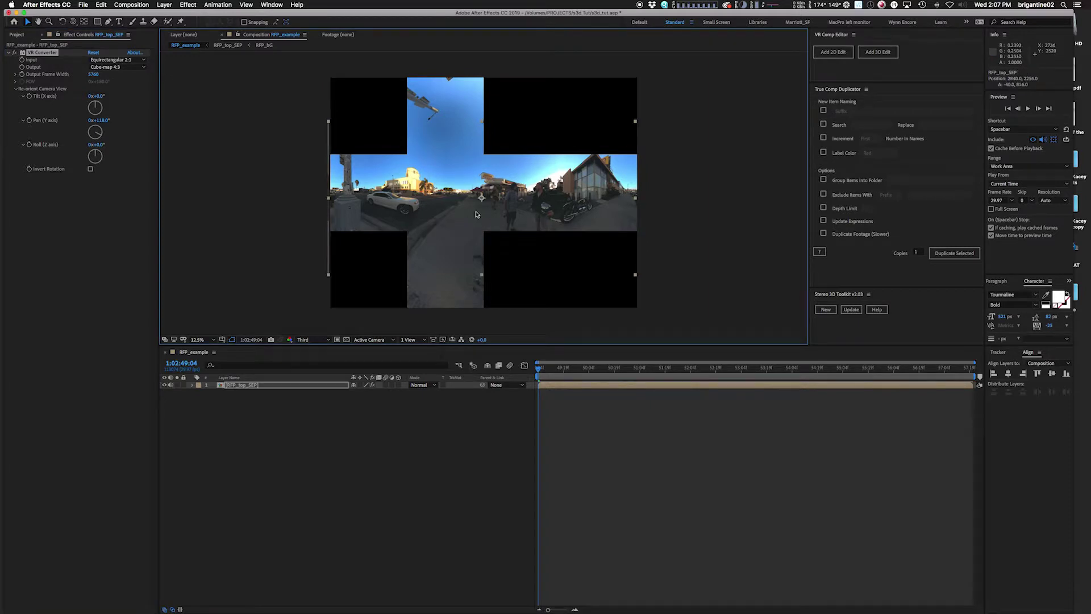
pyautogui.press('super+z')
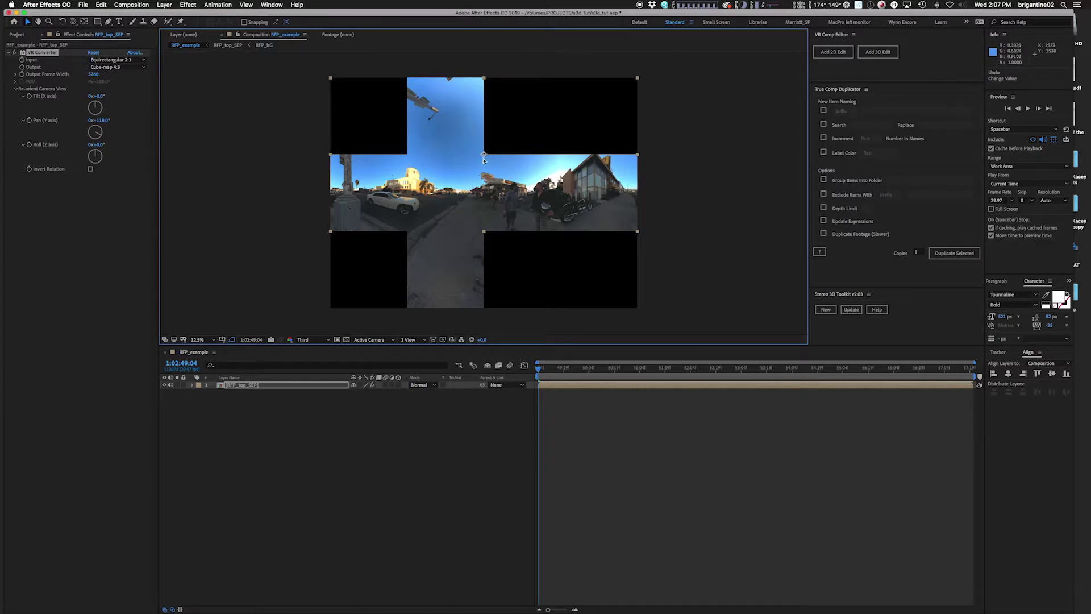
pyautogui.click(332, 444)
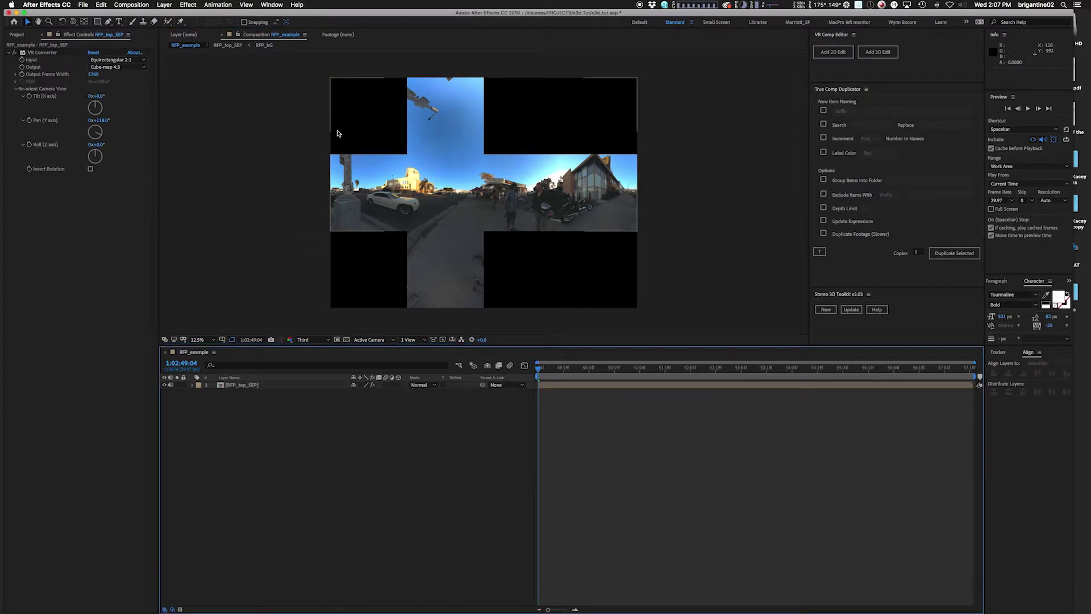
# Step: Create a STEREO text layer and turn off its visibility
pyautogui.press('t')
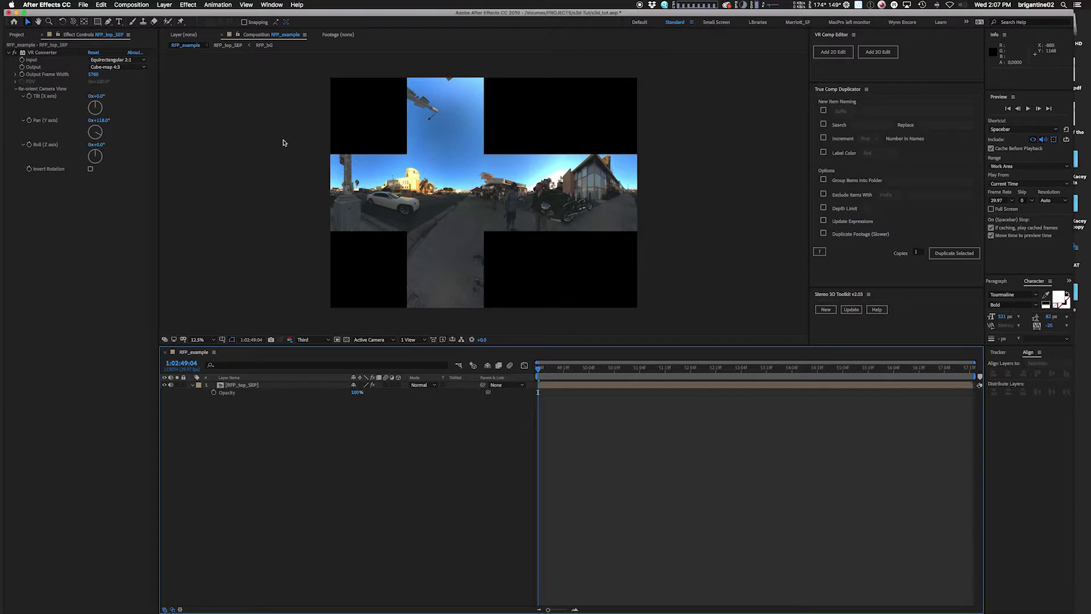
pyautogui.hotkey('ctrl', 't')
pyautogui.click(449, 176)
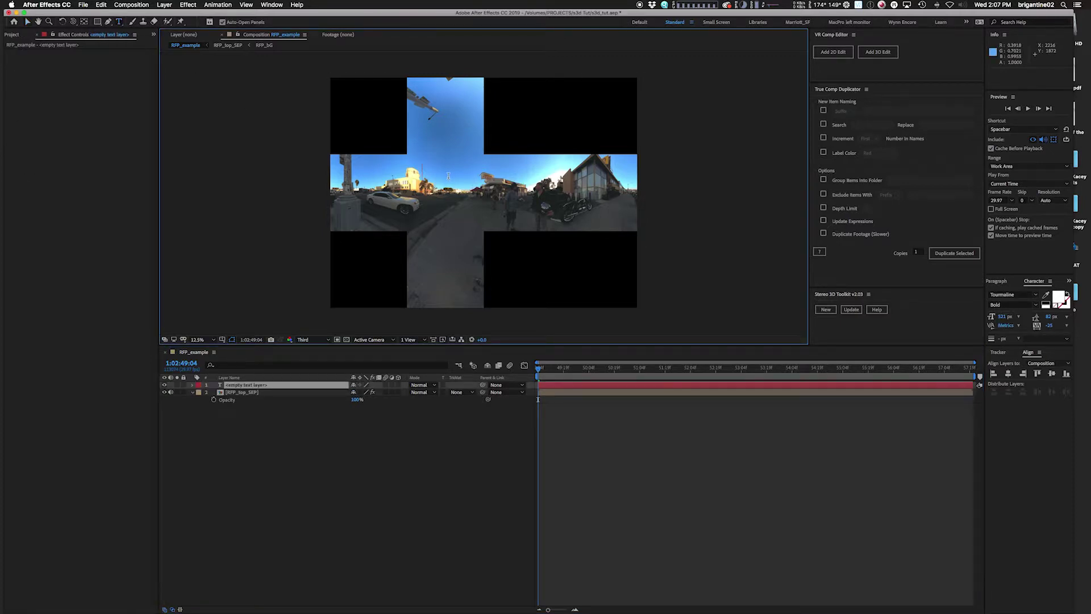
pyautogui.write('STEREO')
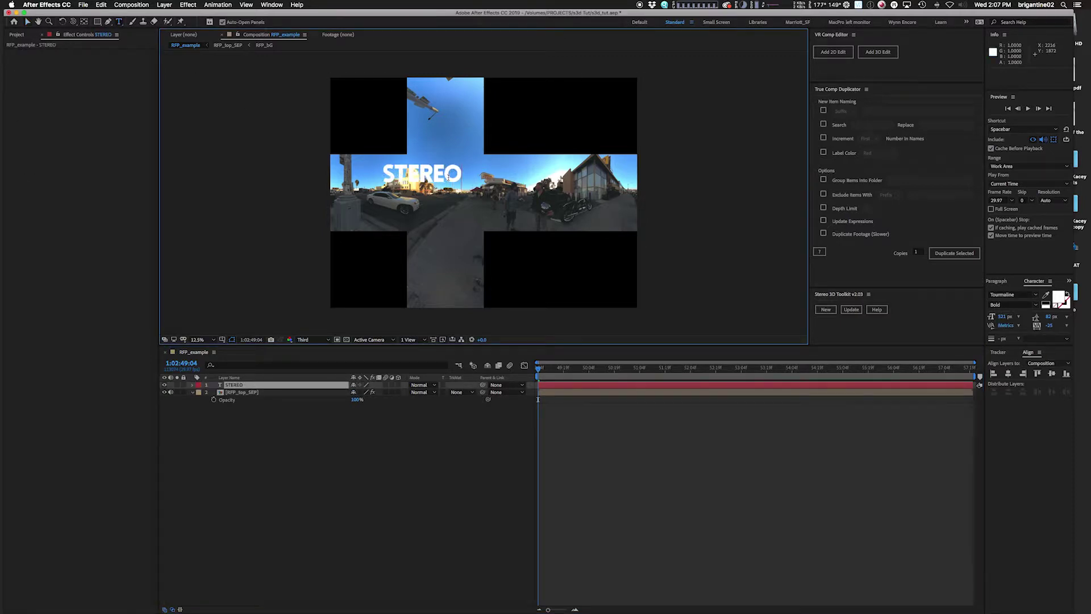
pyautogui.click(404, 454)
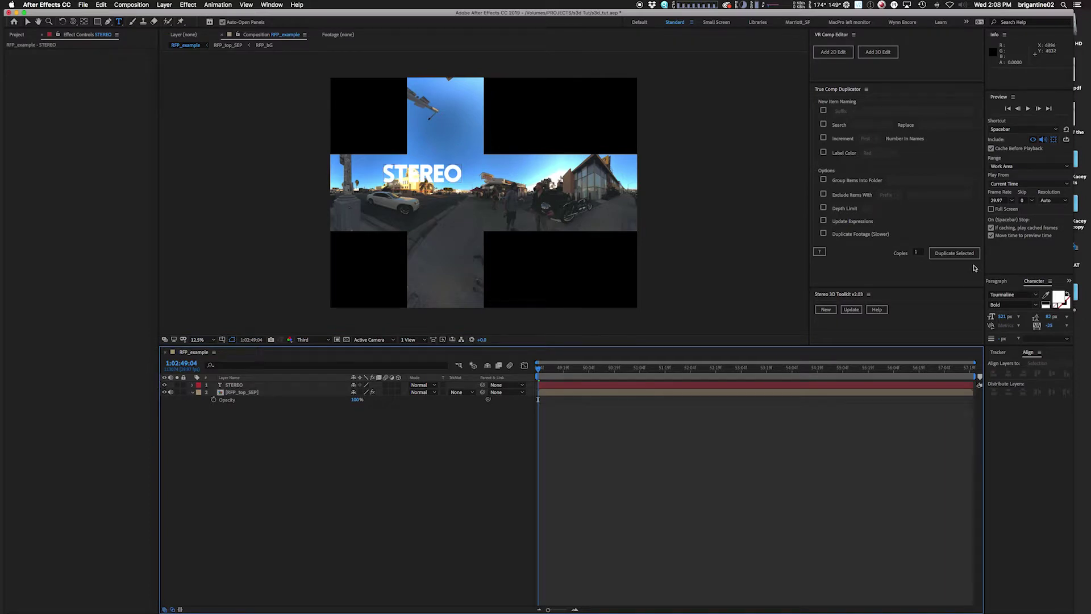
pyautogui.click(164, 385)
# Step: Add a black solid named element and apply the Element effect to it
pyautogui.click(239, 392)
pyautogui.click(261, 448)
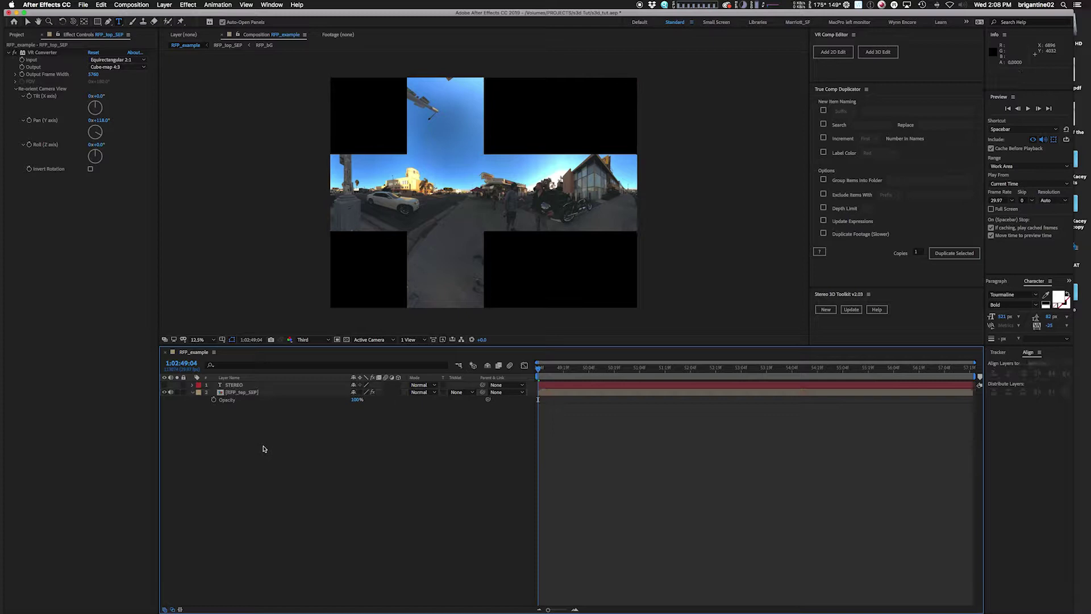
pyautogui.press('super+y')
pyautogui.write('e')
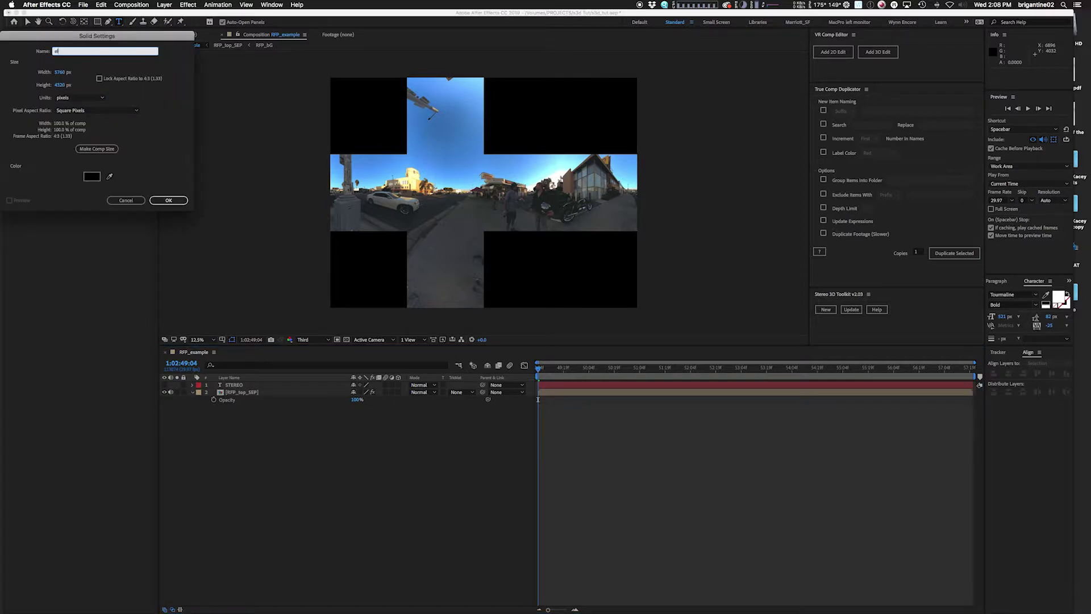
pyautogui.write('lement')
pyautogui.press('Return')
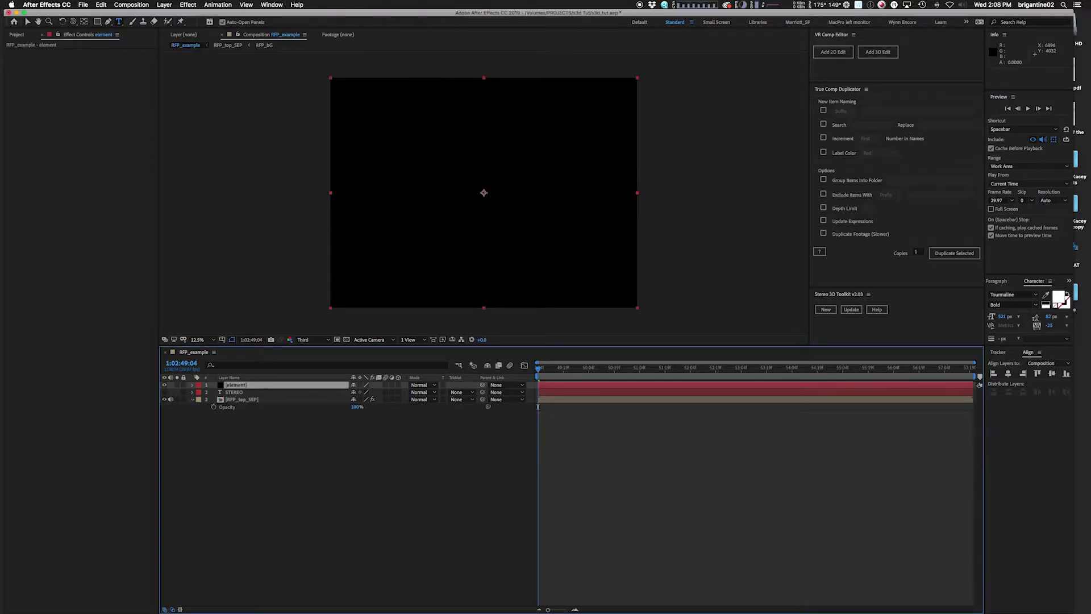
pyautogui.hotkey('ctrl', 'space')
pyautogui.write('fill')
pyautogui.press('Return')
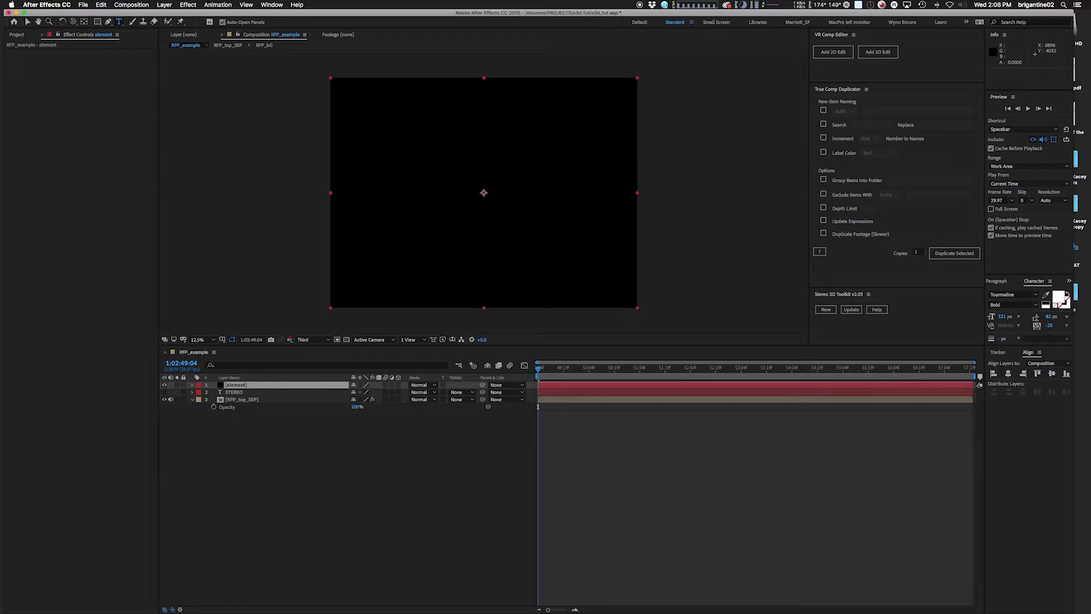
# Step: Set Element's Custom Layers Path Layer 1 to the STEREO text layer
pyautogui.click(15, 132)
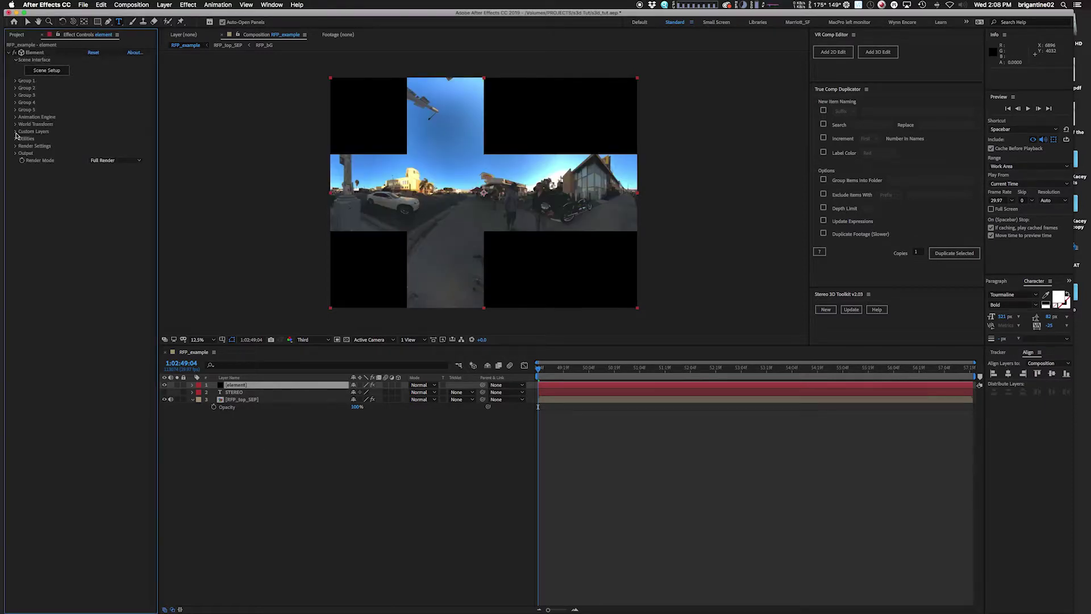
pyautogui.click(24, 138)
pyautogui.click(96, 146)
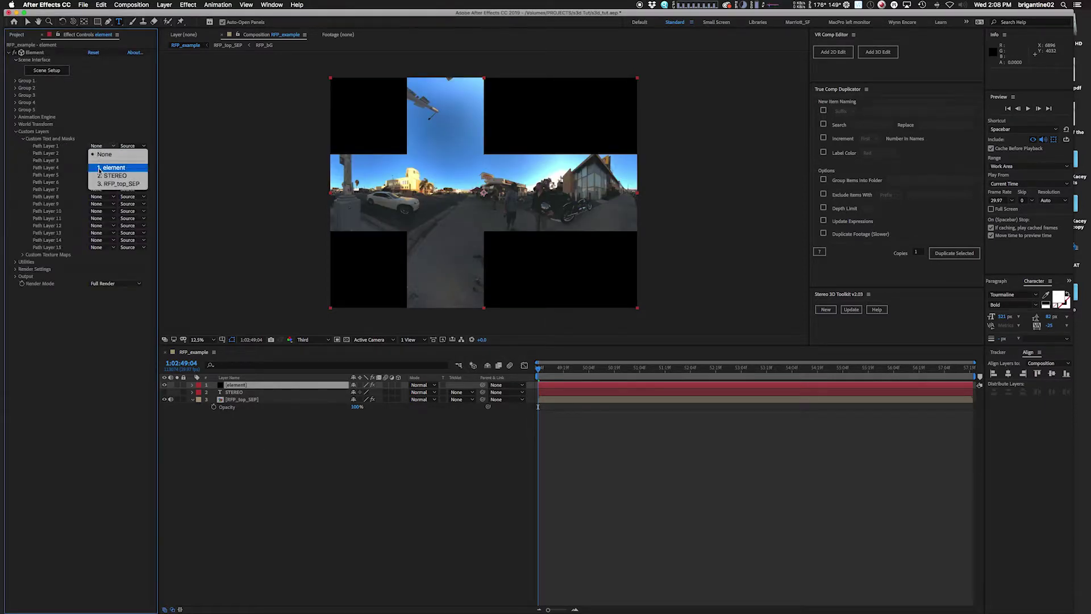
pyautogui.click(115, 176)
# Step: In Element's Scene Setup, extrude STEREO and apply the Physical Style bevel, then accept
pyautogui.click(45, 71)
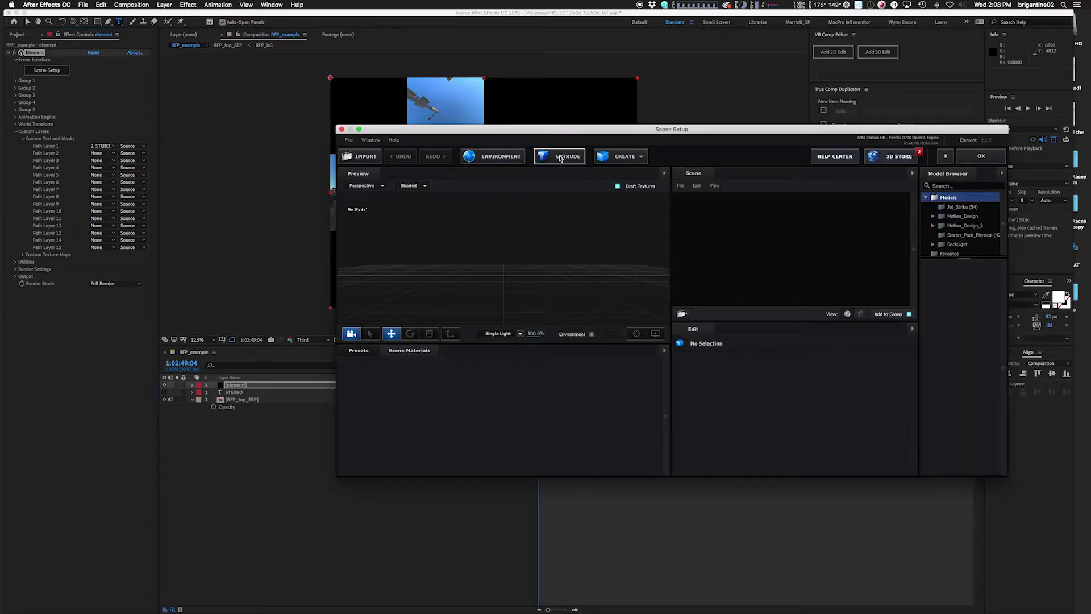
pyautogui.click(560, 158)
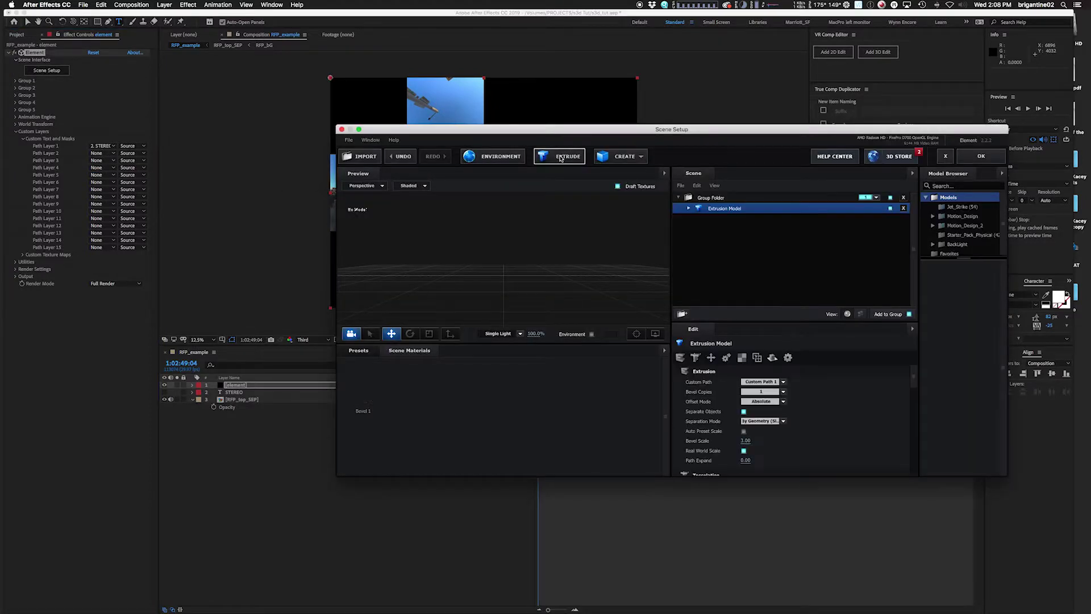
pyautogui.click(368, 350)
pyautogui.click(360, 365)
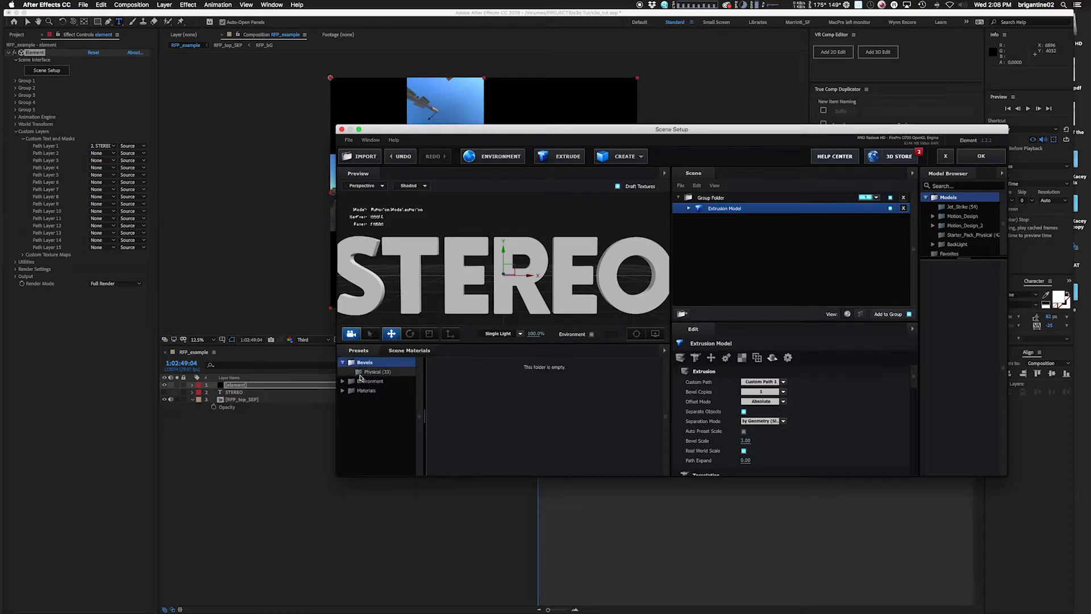
pyautogui.click(375, 372)
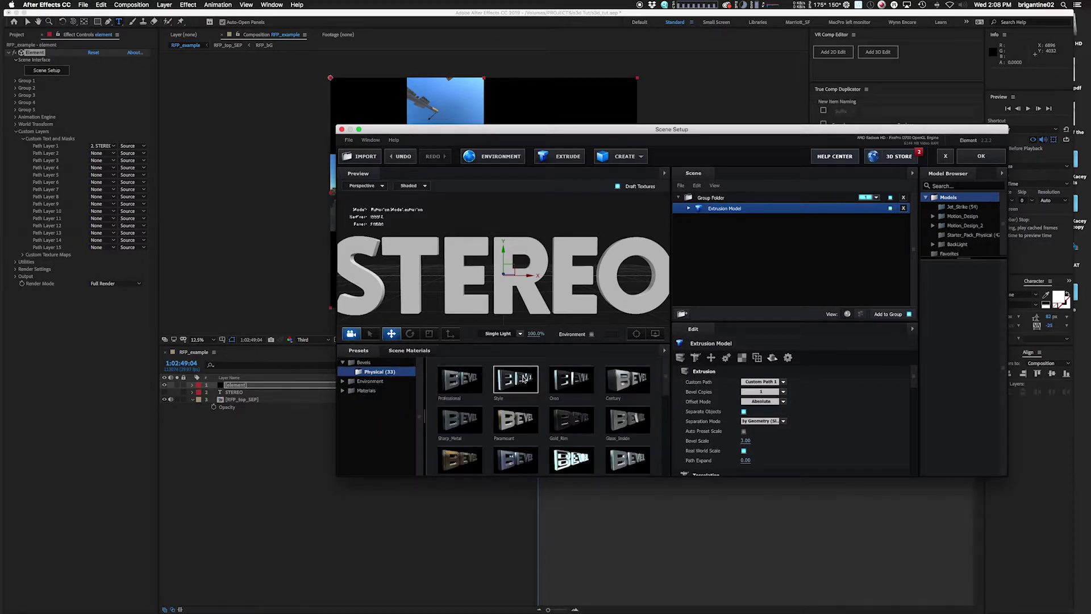
pyautogui.moveTo(525, 378); pyautogui.dragTo(725, 209)
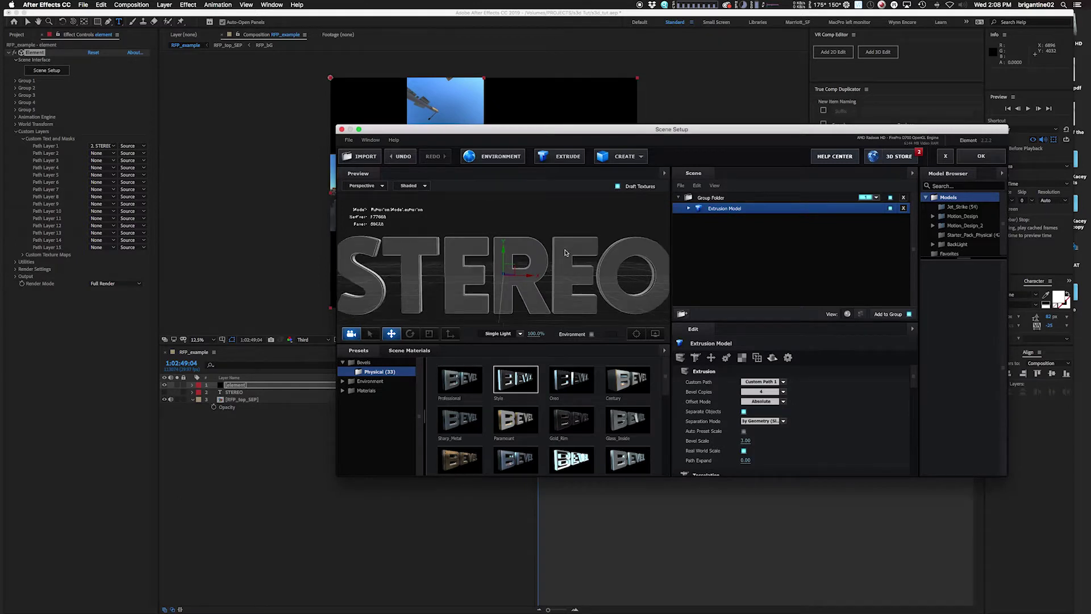
pyautogui.moveTo(565, 252); pyautogui.dragTo(625, 257)
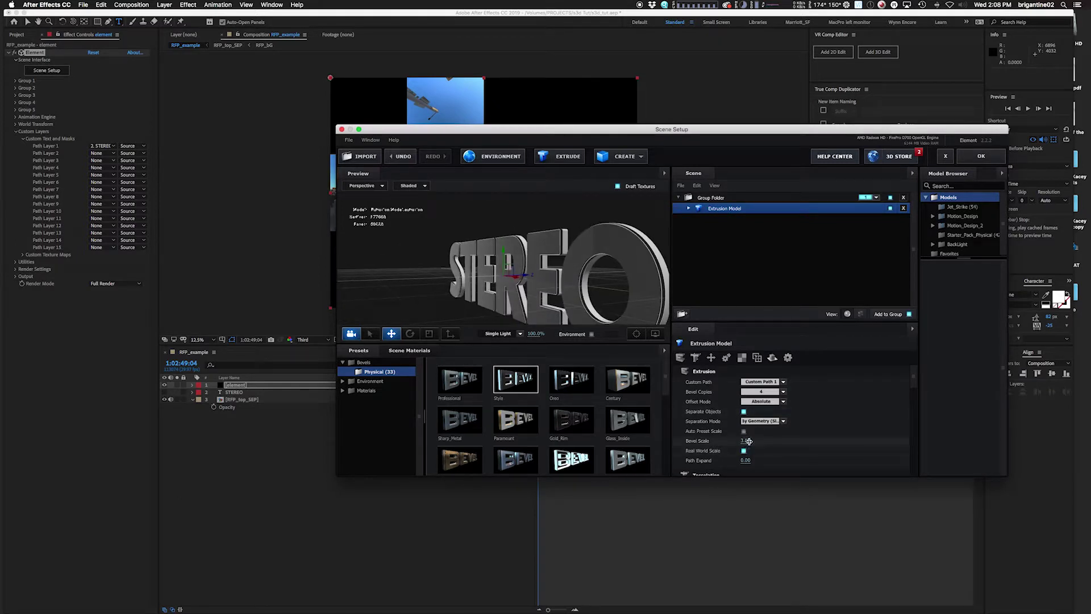
pyautogui.click(981, 156)
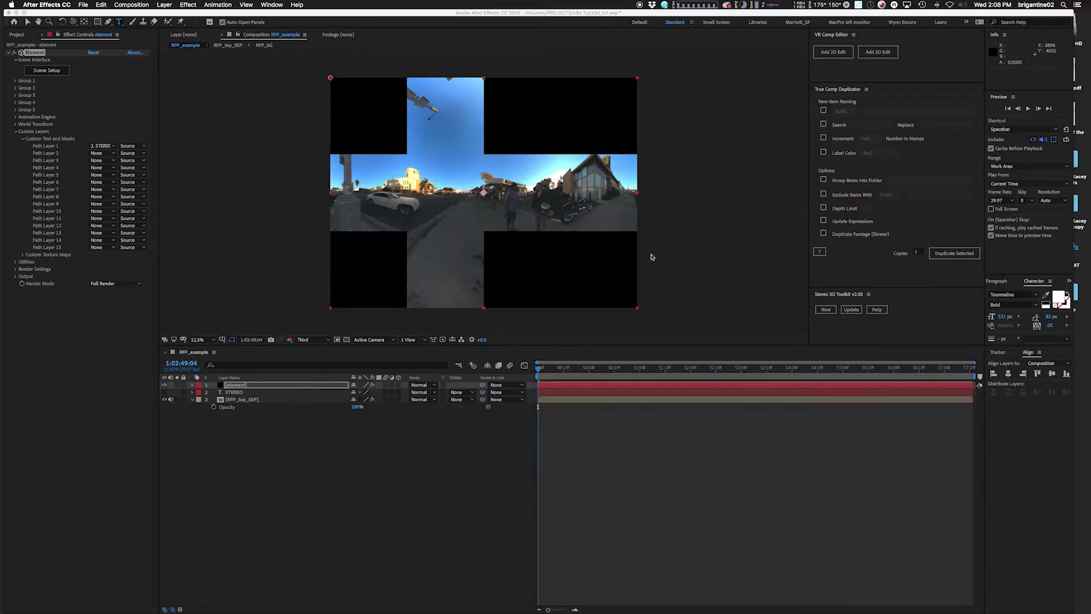
# Step: Add a Two-Node Camera named Camera 1 above the element layer
pyautogui.click(232, 386)
pyautogui.click(164, 5)
pyautogui.moveTo(171, 17)
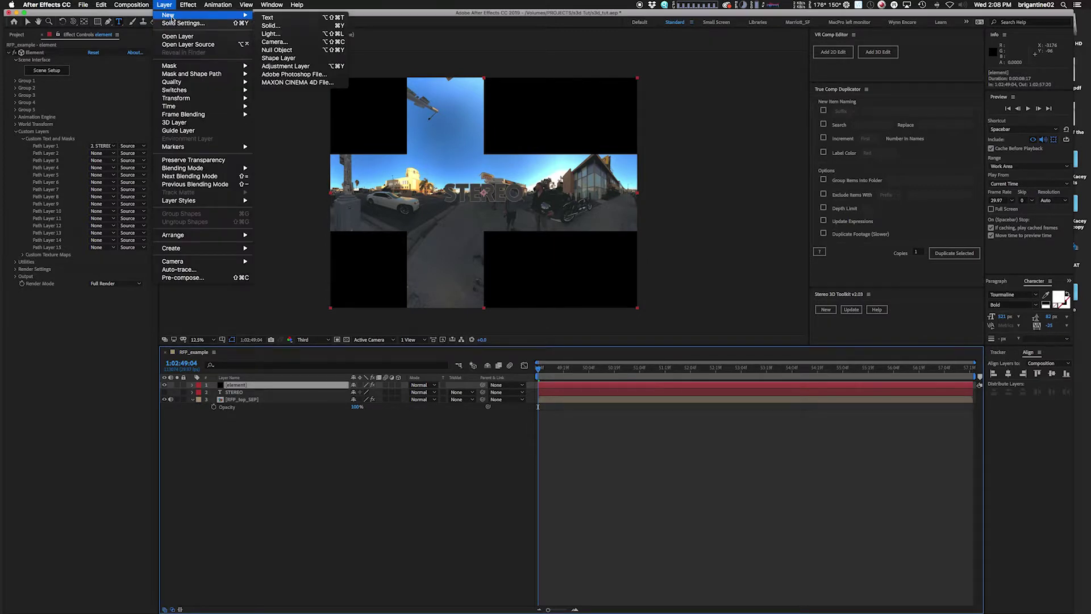
pyautogui.click(320, 43)
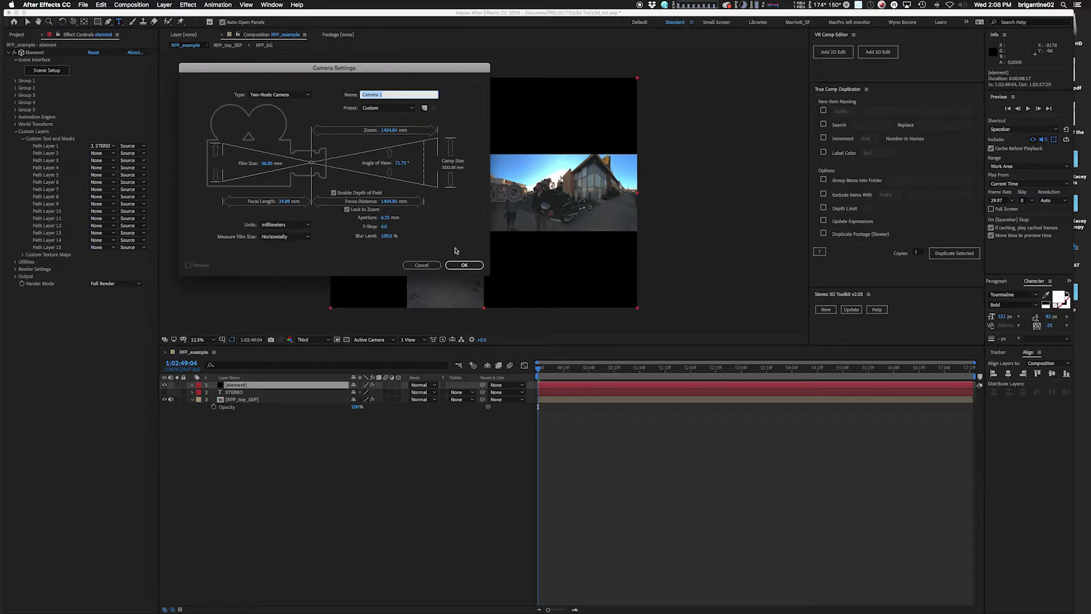
pyautogui.click(464, 266)
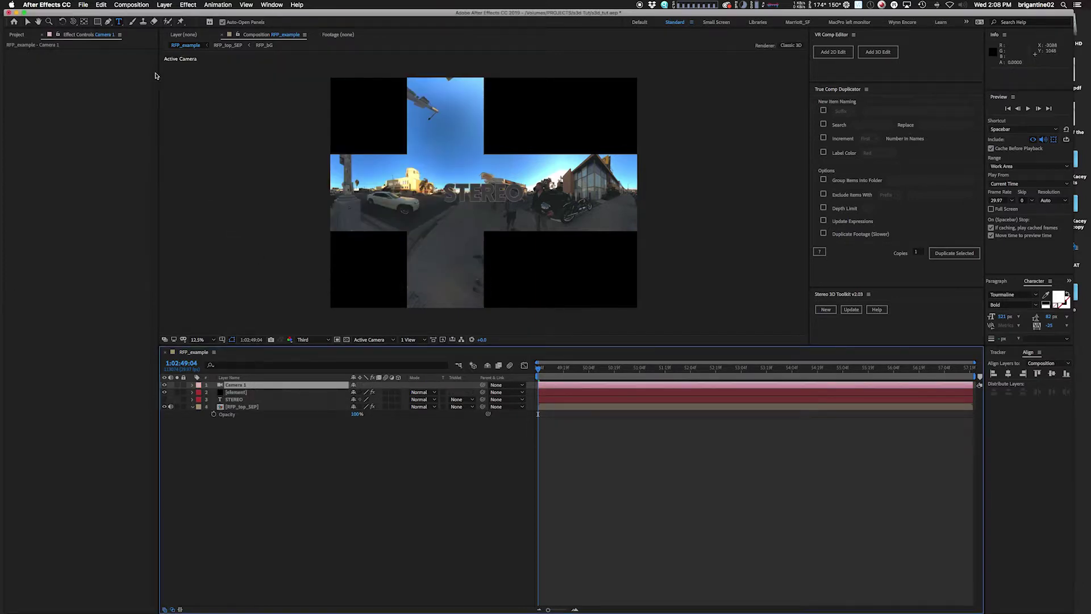
# Step: Shift the STEREO text left via the Particle Replicator position to X 1900
pyautogui.click(244, 392)
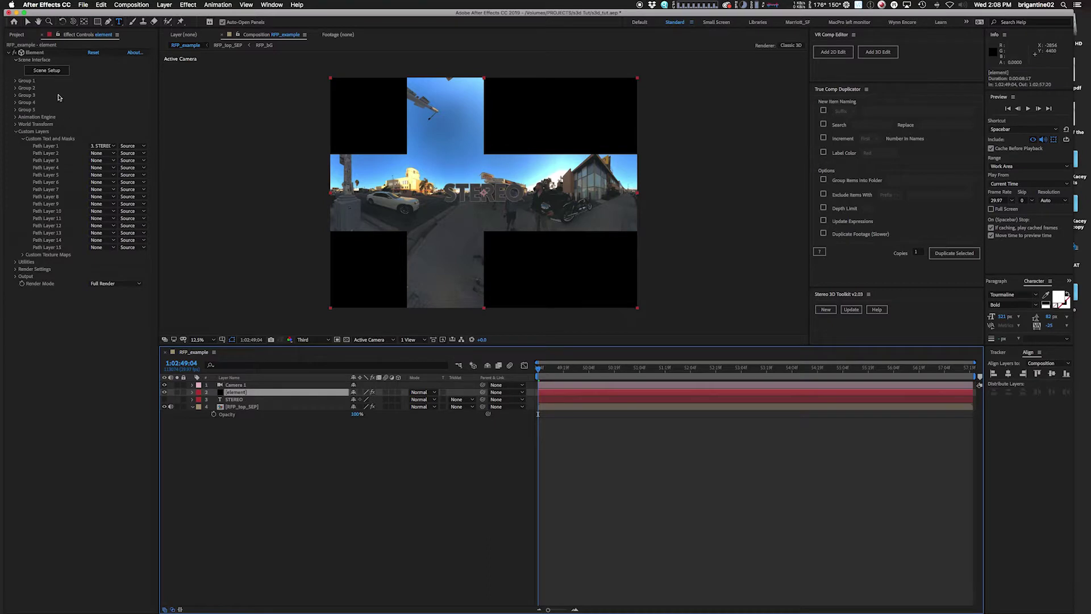
pyautogui.click(16, 81)
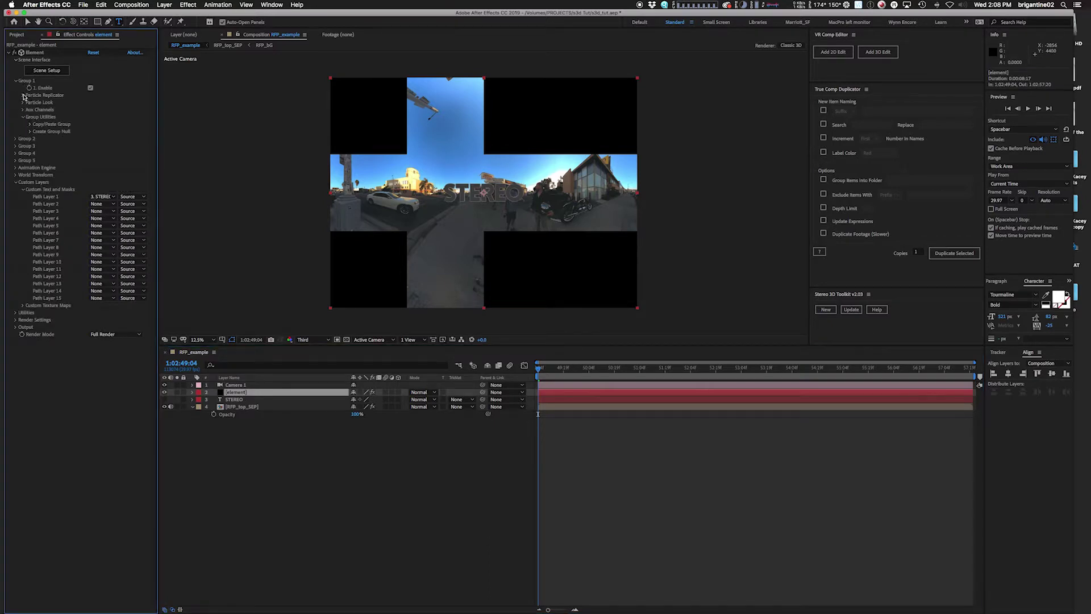
pyautogui.click(23, 96)
pyautogui.moveTo(105, 123); pyautogui.dragTo(2, 102)
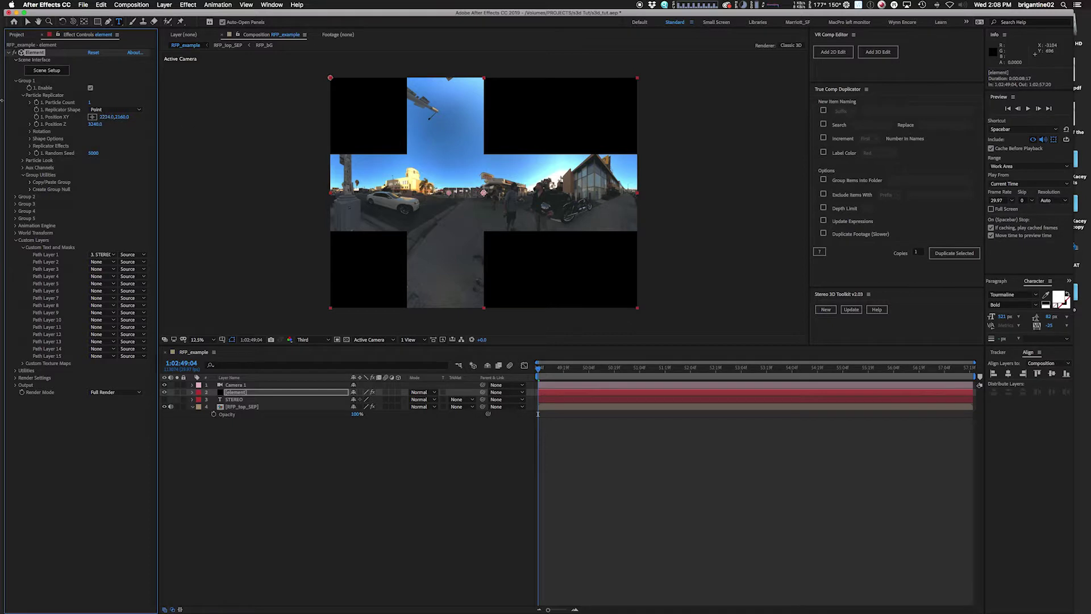
pyautogui.moveTo(70, 115); pyautogui.dragTo(57, 116)
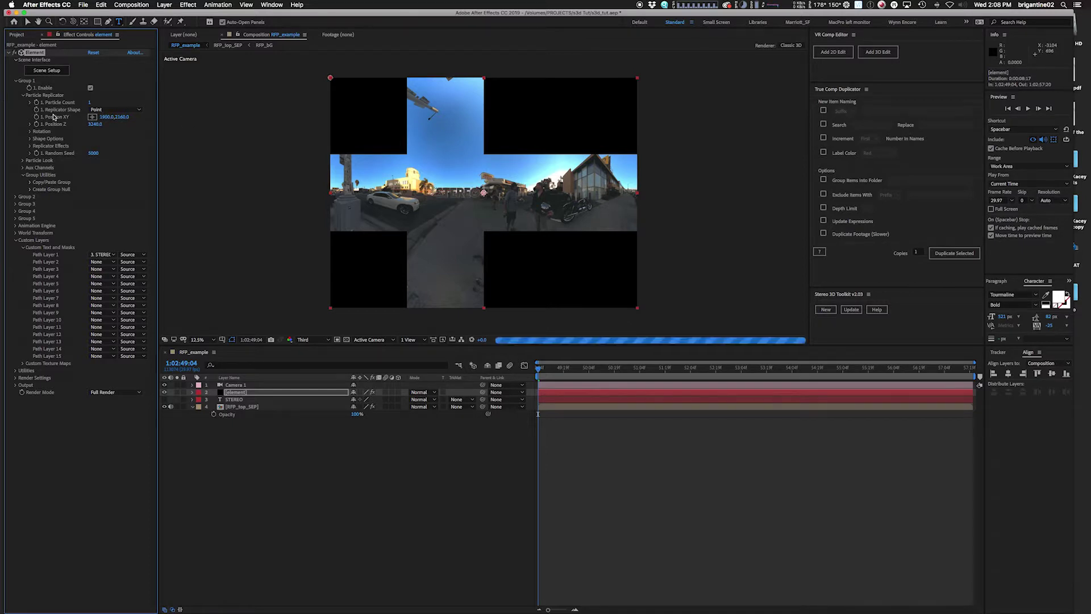
pyautogui.click(251, 505)
# Step: Save the project and start a new Stereo 3D Toolkit rig from Camera 1
pyautogui.click(247, 384)
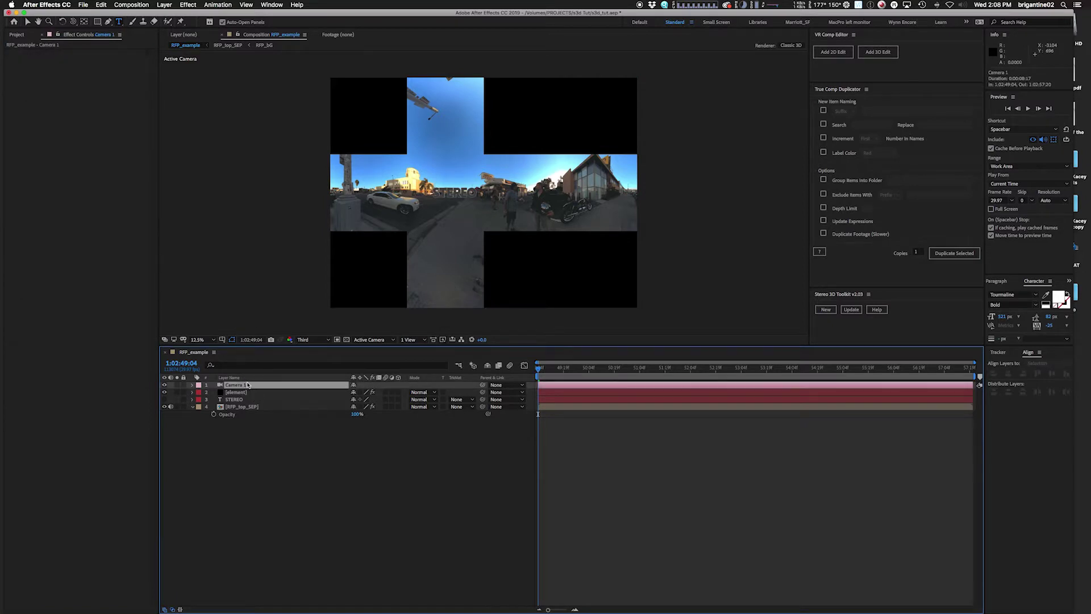
pyautogui.press('super+s')
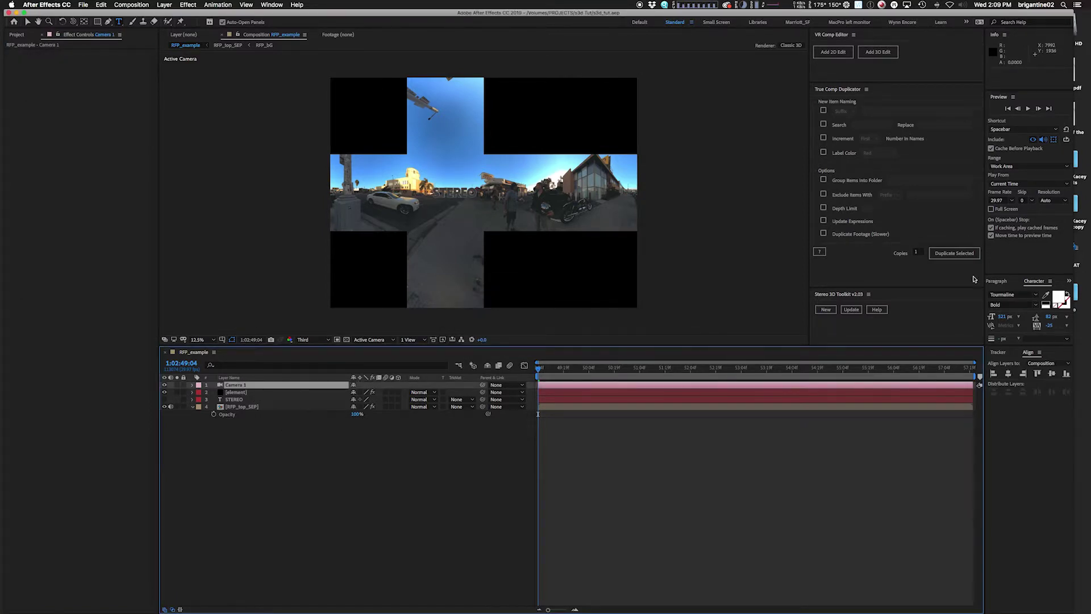
pyautogui.click(826, 310)
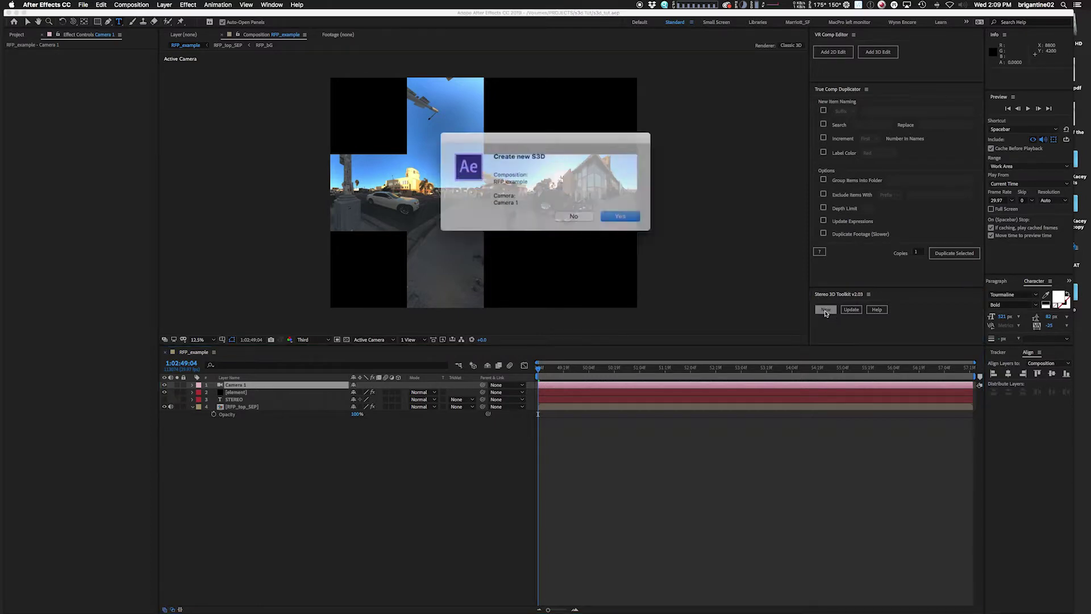
# Step: Confirm building the stereo rig for Camera 1 and open the RFP_example_S3D master comp
pyautogui.click(609, 212)
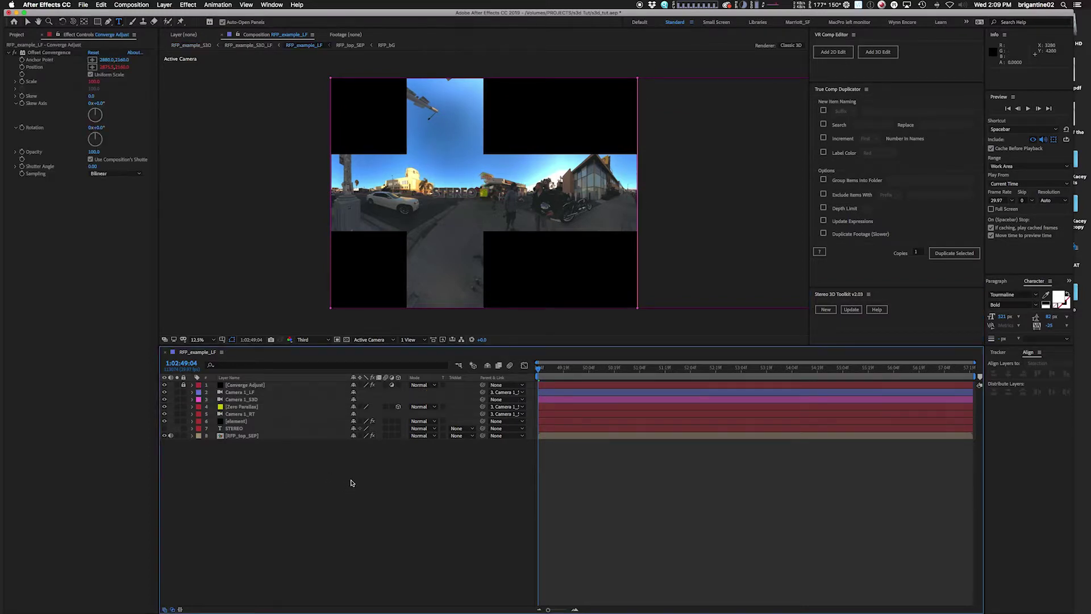
pyautogui.press('Tab')
pyautogui.click(282, 483)
pyautogui.press('Tab')
pyautogui.click(275, 508)
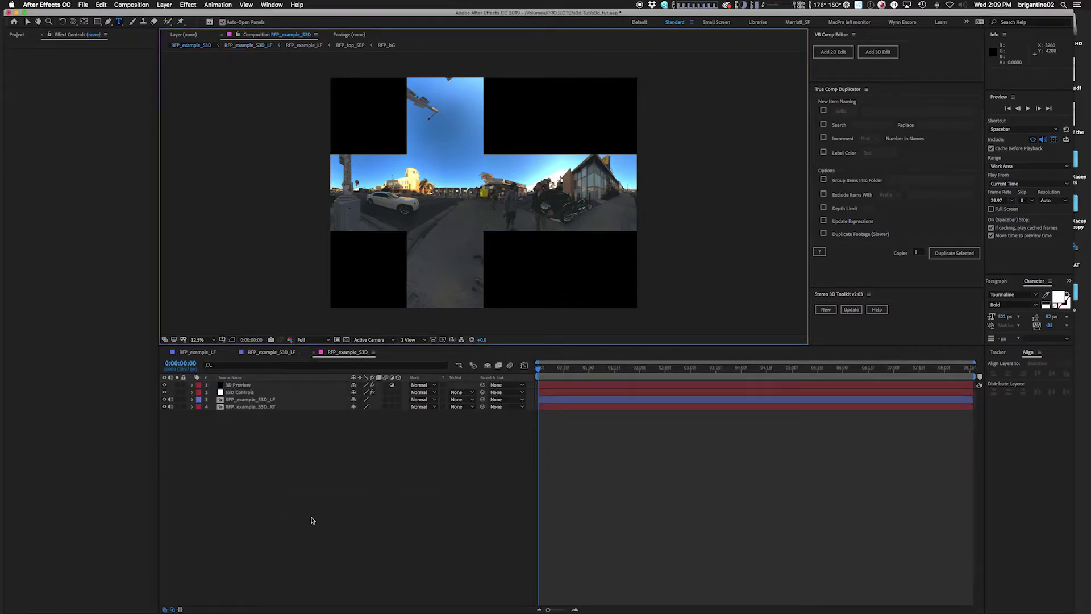
# Step: Hide the 3D Preview layer, preview at Third resolution, and turn off Display Zero Parallax
pyautogui.click(164, 385)
pyautogui.click(319, 340)
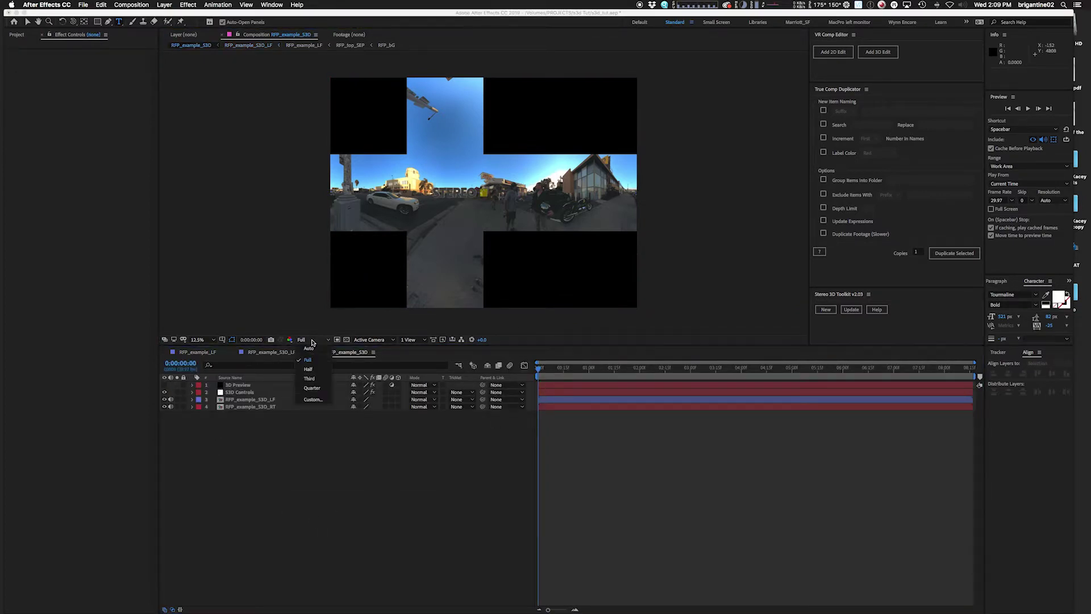
pyautogui.click(310, 380)
pyautogui.click(242, 393)
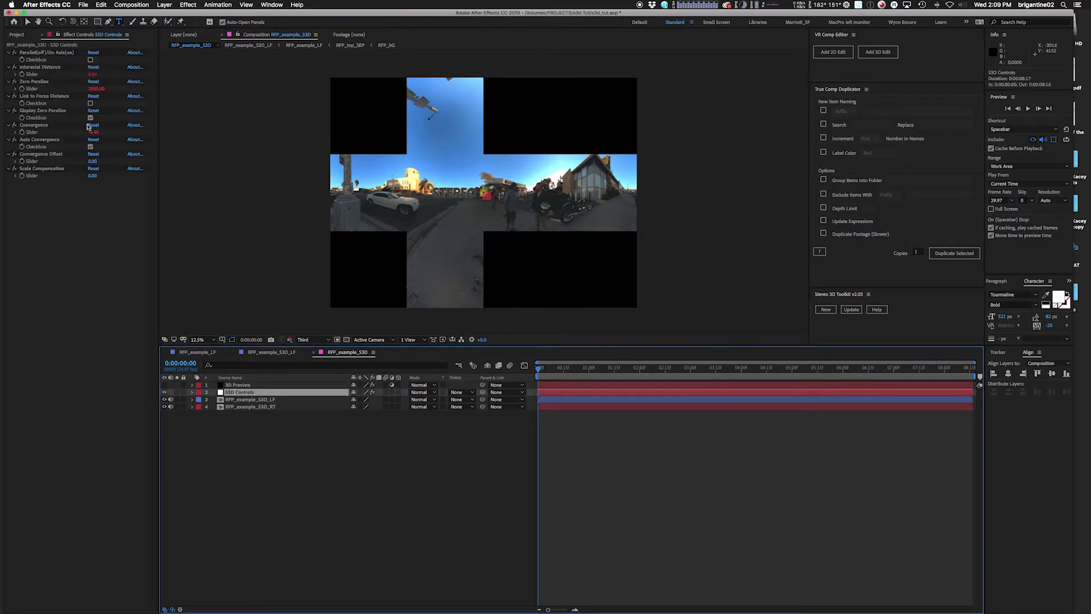
pyautogui.click(90, 118)
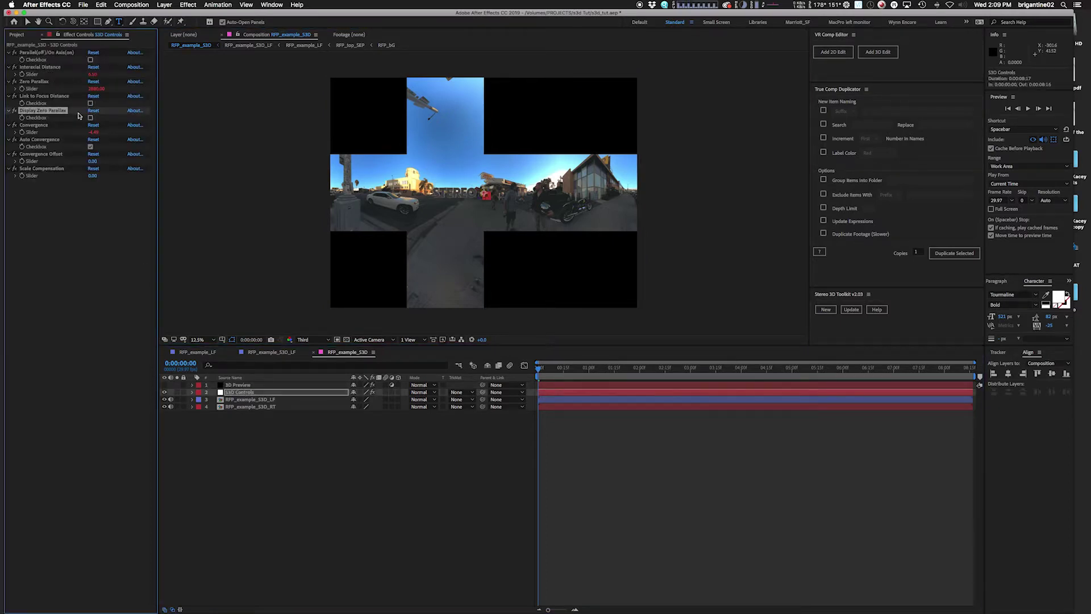
pyautogui.click(244, 399)
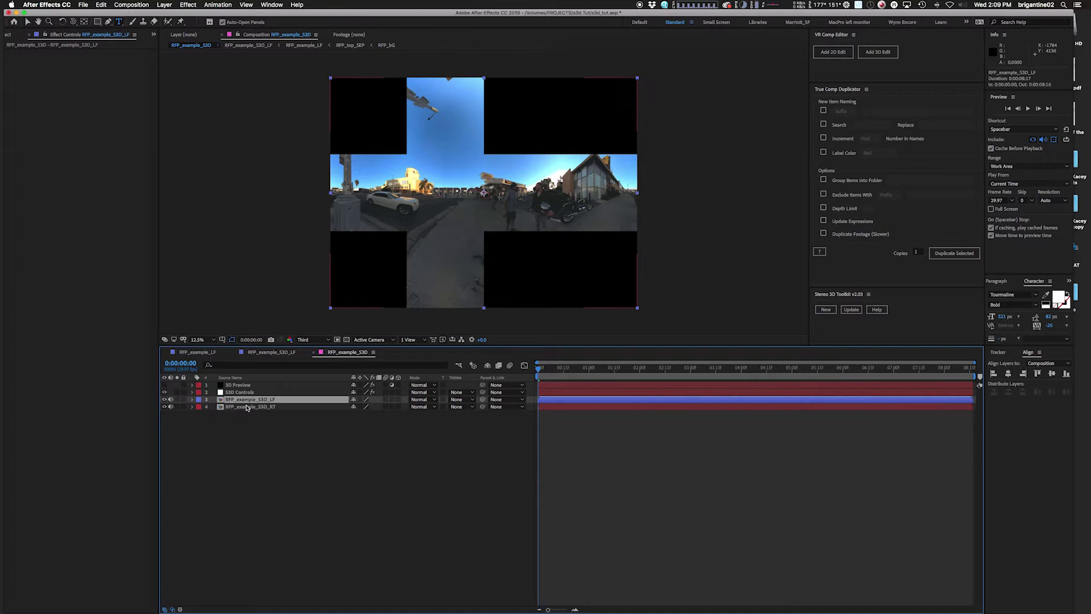
pyautogui.click(248, 407)
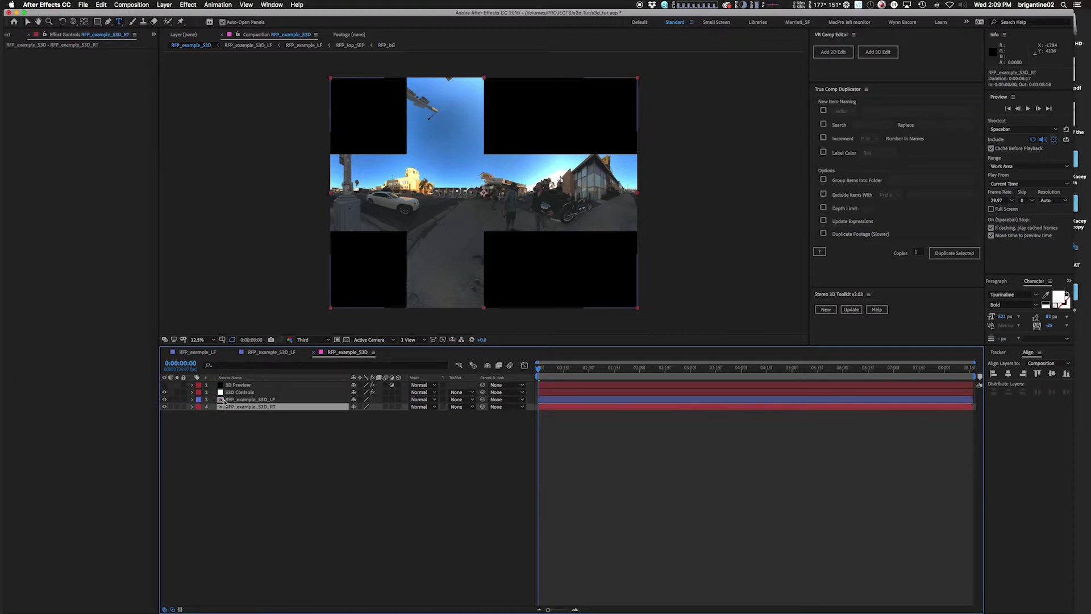
# Step: Apply VR Converter inside the RFP_example_S3D_LF precomp with Cube-map 4:3 input
pyautogui.doubleClick(221, 400)
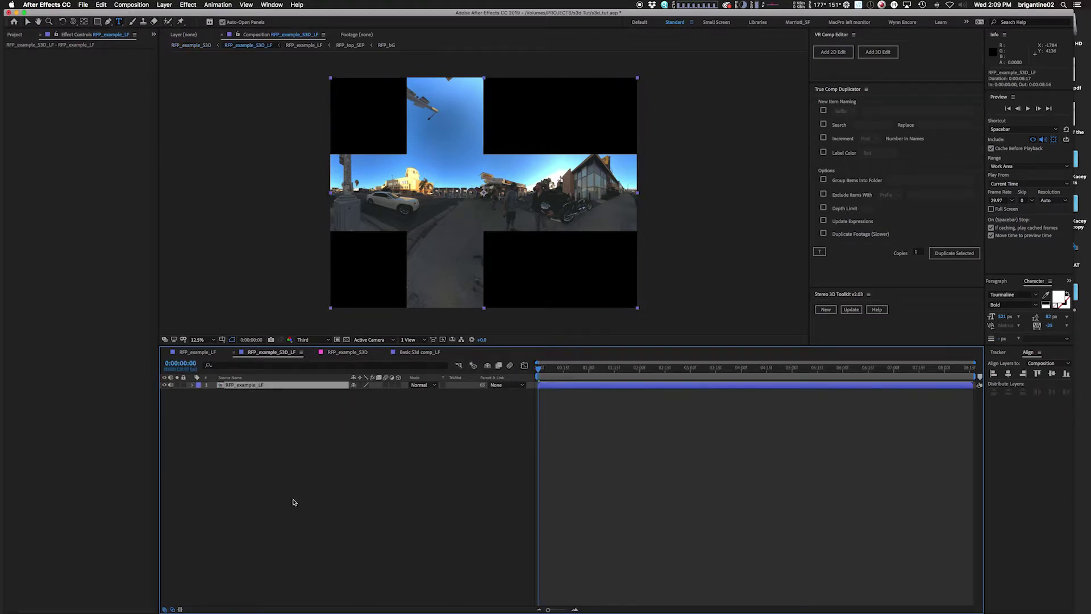
pyautogui.hotkey('ctrl', 'space')
pyautogui.write('vr co')
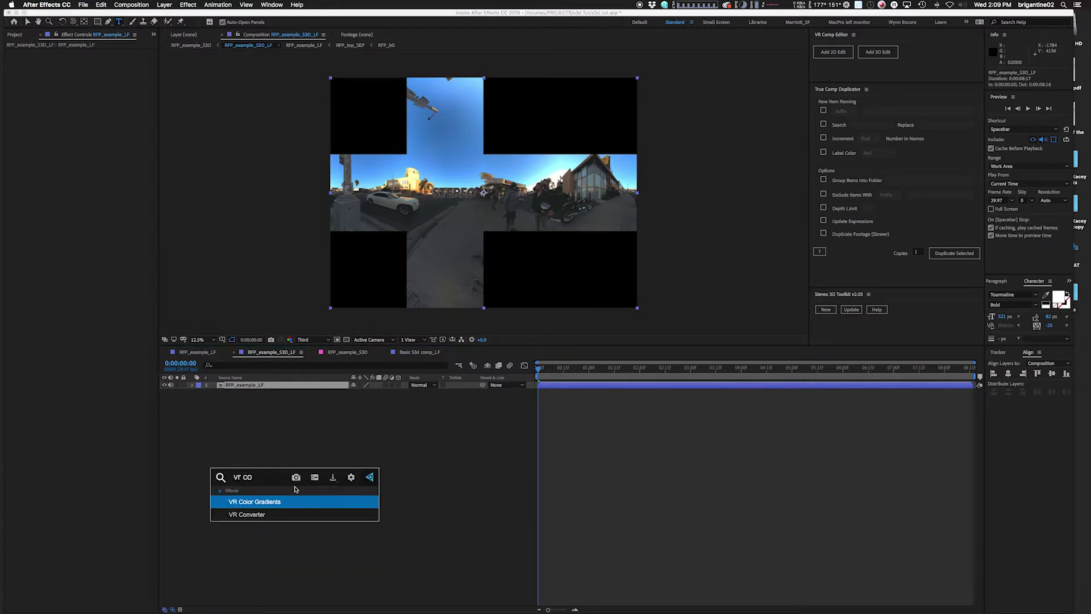
pyautogui.press('Down')
pyautogui.press('Return')
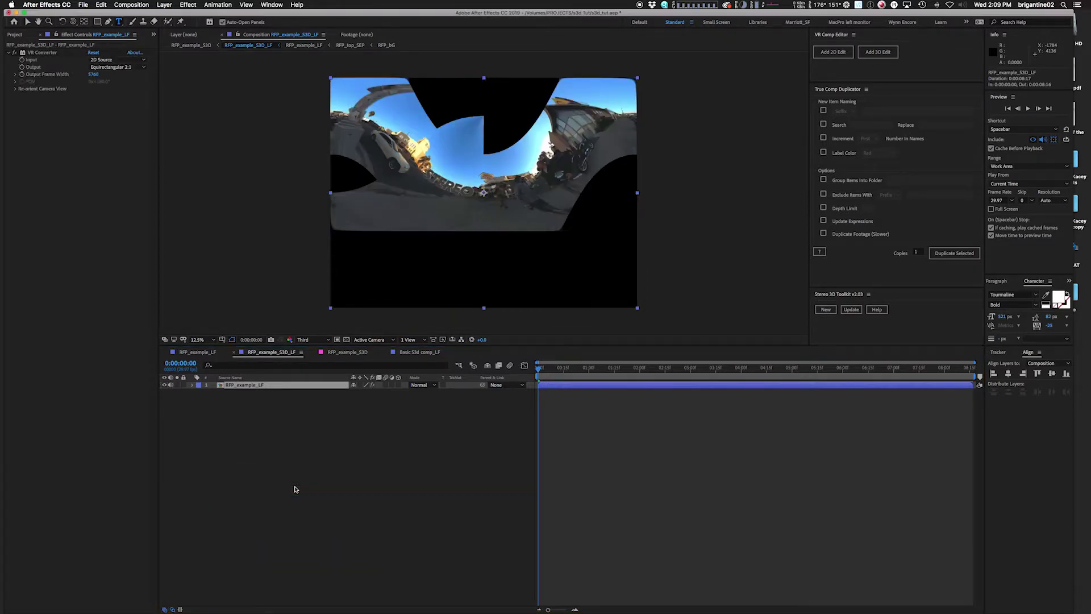
pyautogui.click(108, 60)
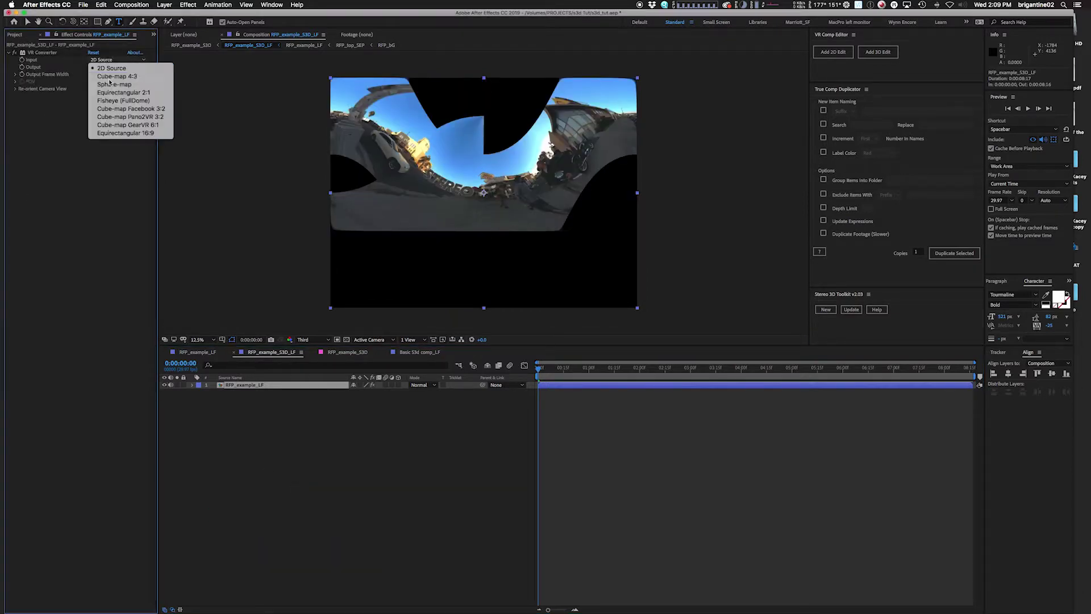
pyautogui.click(111, 71)
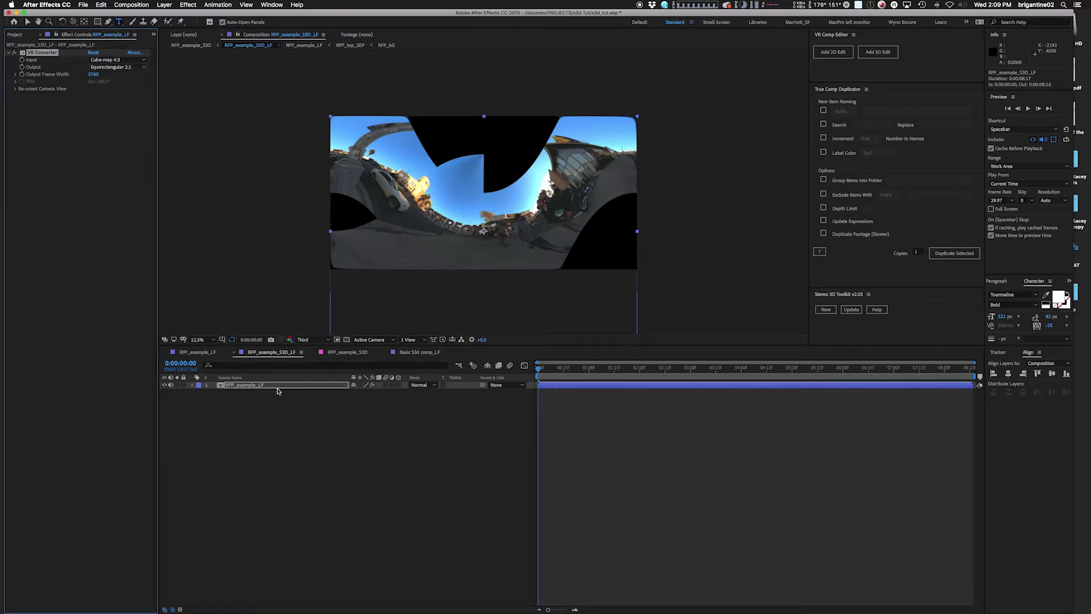
pyautogui.click(593, 368)
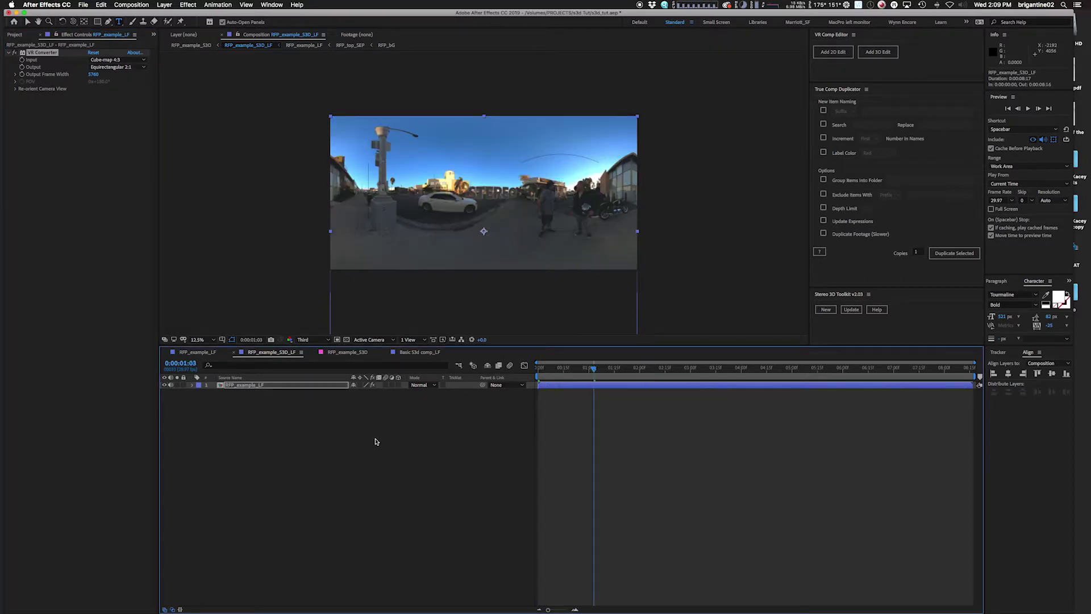
pyautogui.click(376, 441)
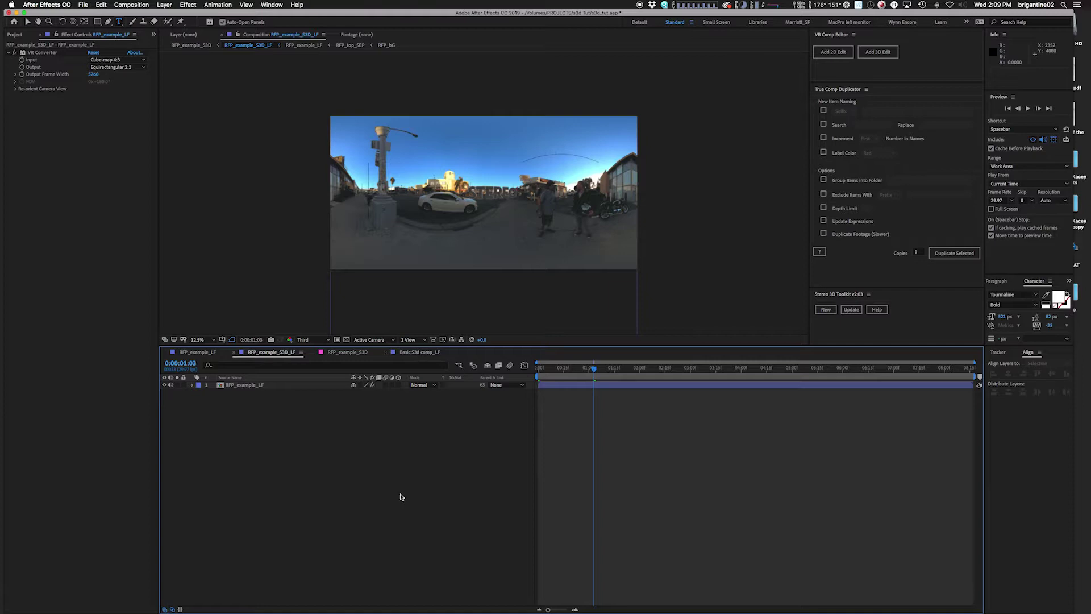
pyautogui.press('v')
# Step: Apply VR Converter inside the RFP_example_S3D_RT precomp, also with Cube-map 4:3 input
pyautogui.press('Tab')
pyautogui.click(229, 527)
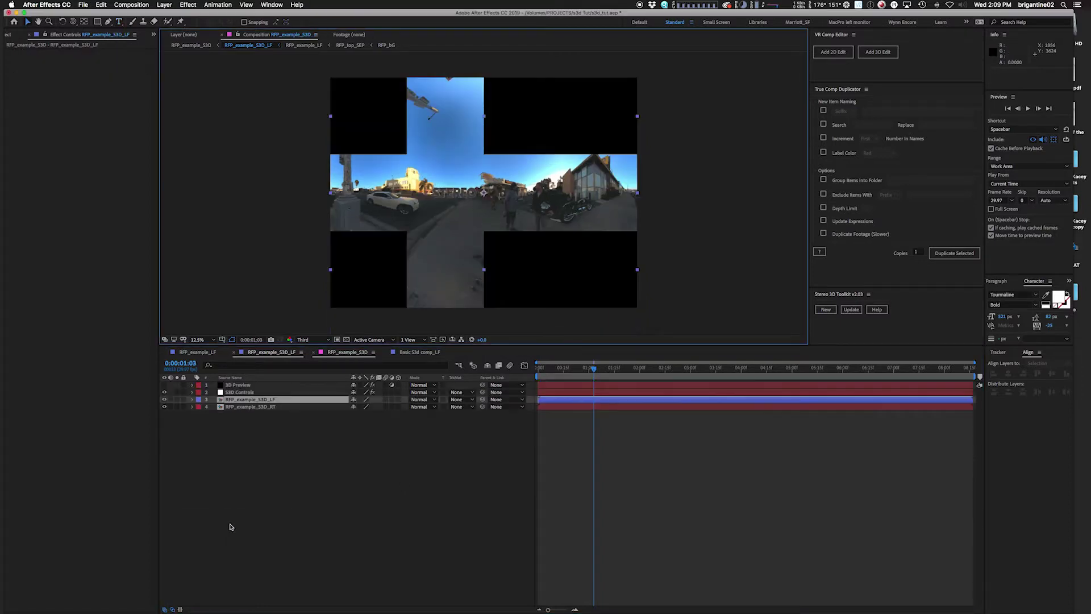
pyautogui.click(222, 407)
pyautogui.doubleClick(221, 408)
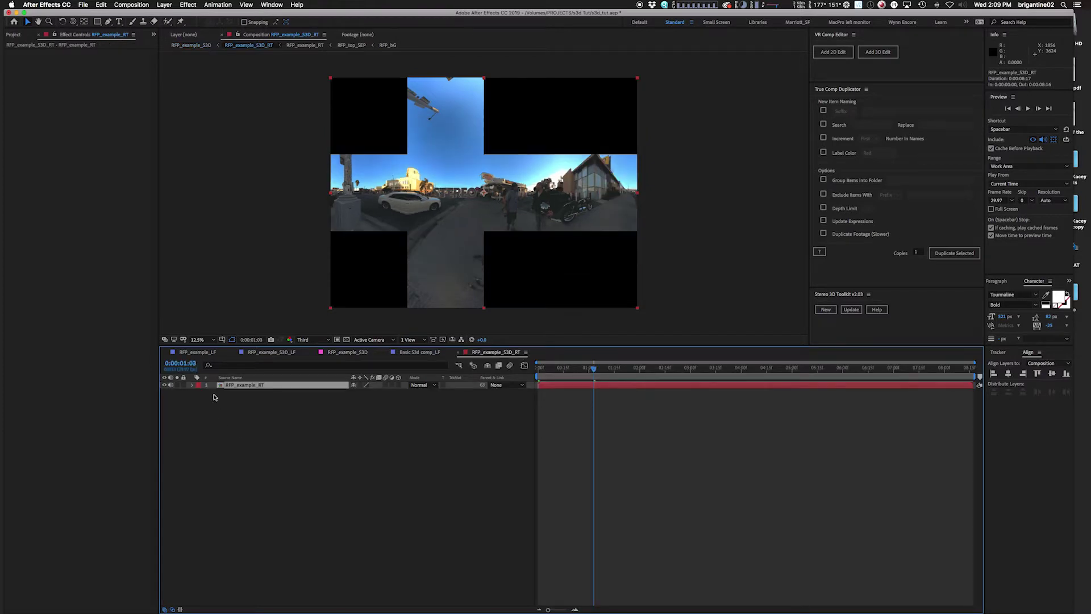
pyautogui.hotkey('ctrl', 'space')
pyautogui.write('vr con')
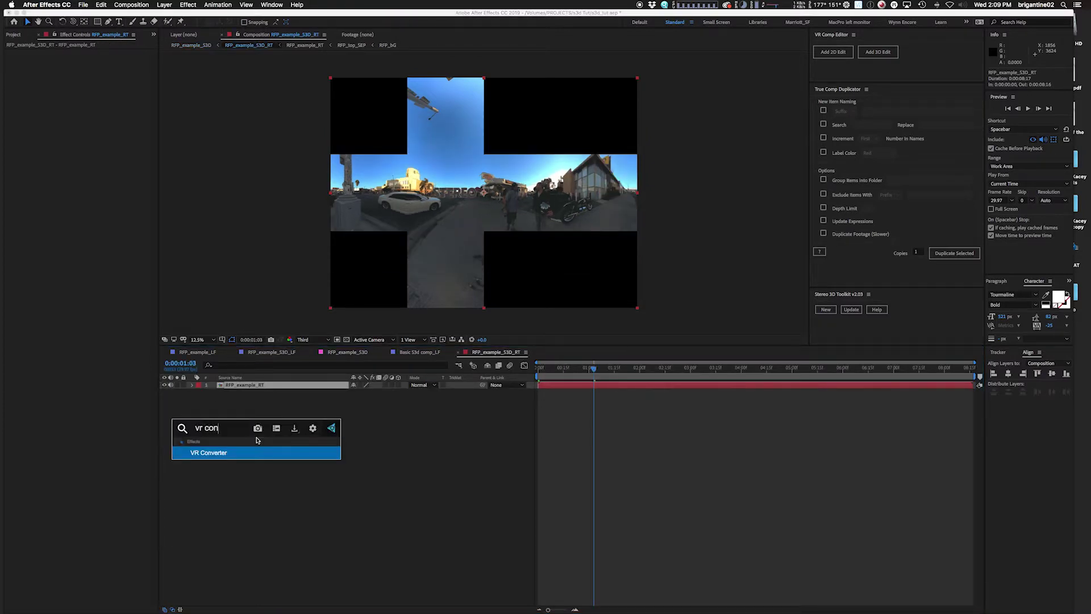
pyautogui.press('Return')
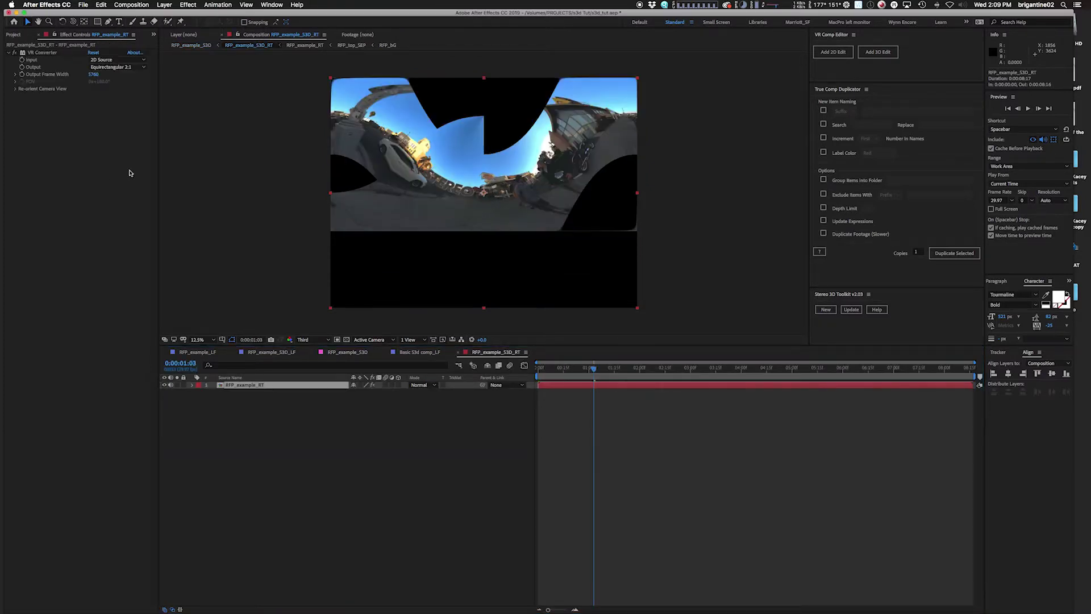
pyautogui.click(114, 61)
pyautogui.click(117, 76)
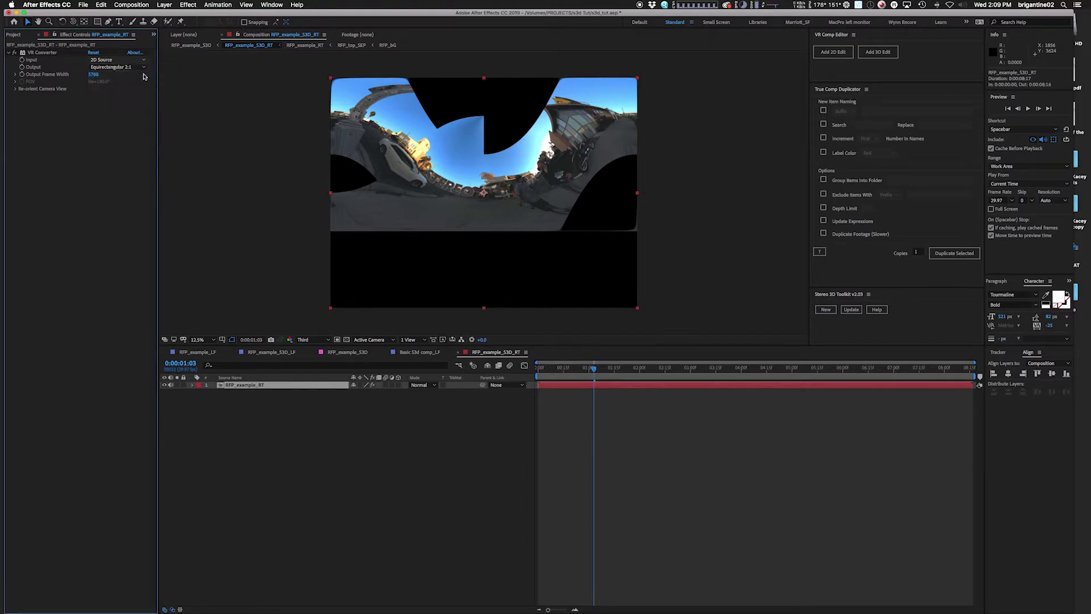
pyautogui.click(362, 518)
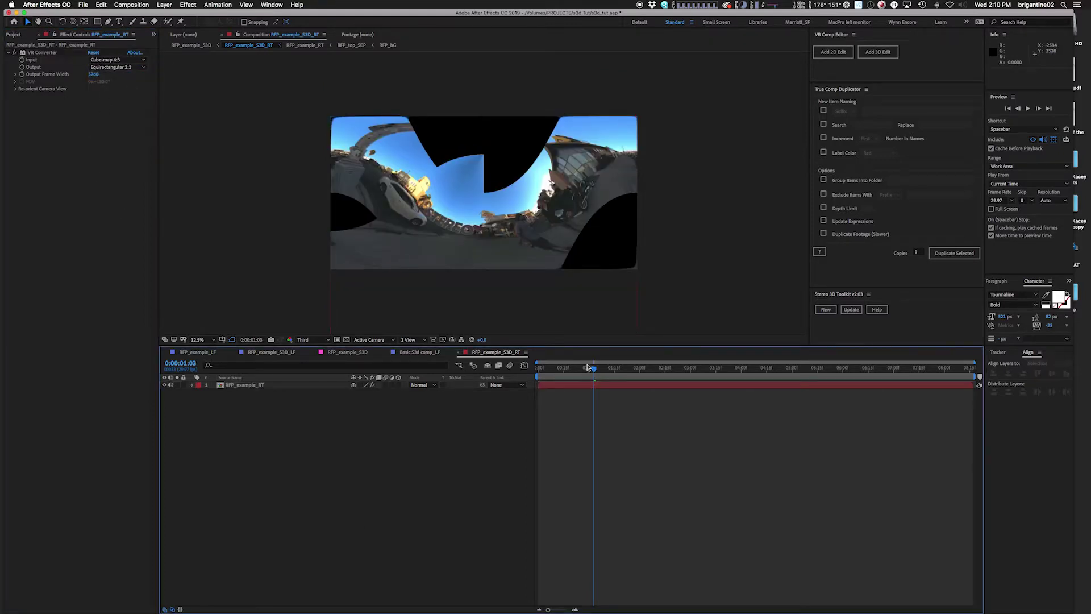
pyautogui.moveTo(600, 370); pyautogui.dragTo(575, 370)
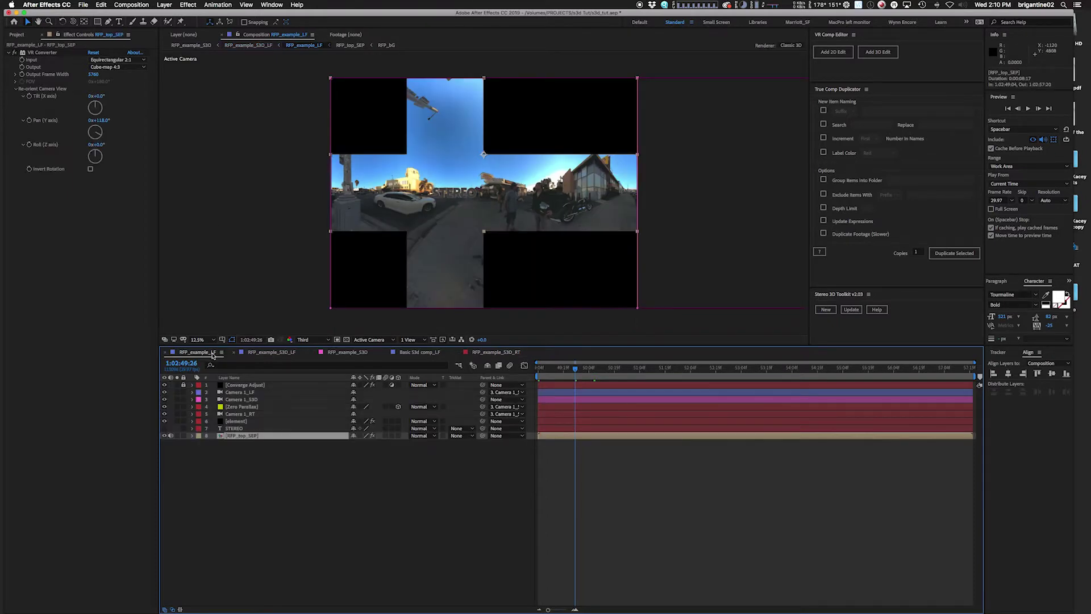
# Step: In the left-eye precomp, set VR Converter Re-orient Pan to 118° with Invert Rotation on
pyautogui.click(258, 353)
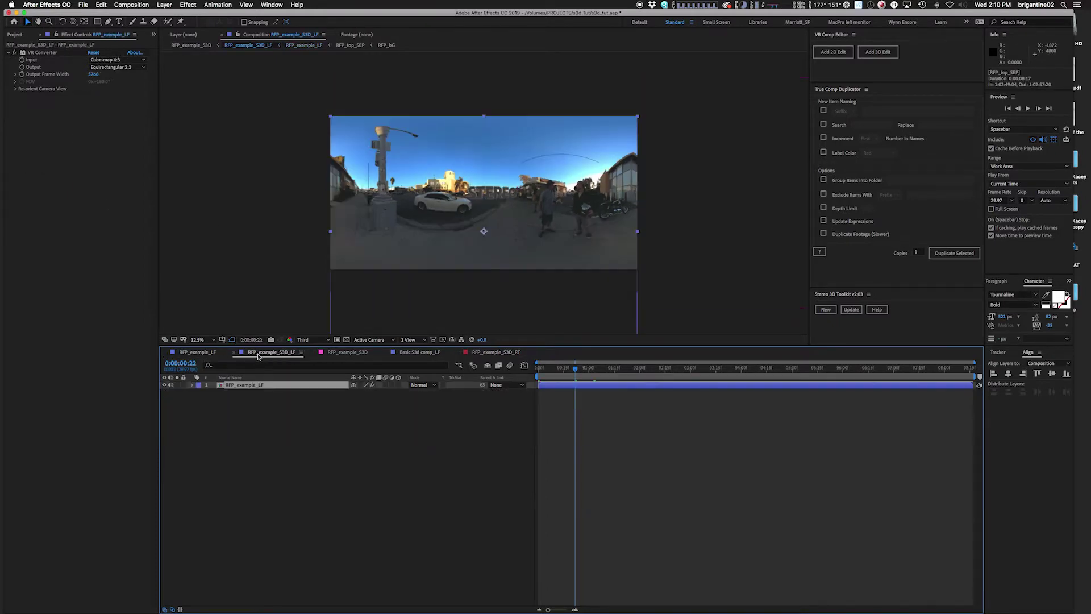
pyautogui.click(347, 352)
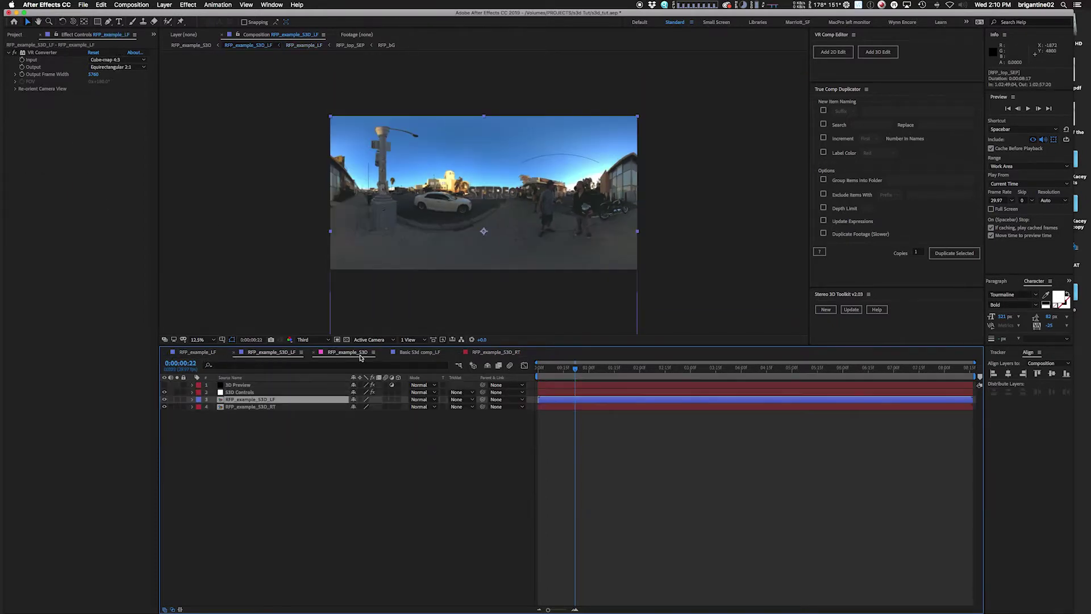
pyautogui.doubleClick(221, 401)
pyautogui.click(15, 89)
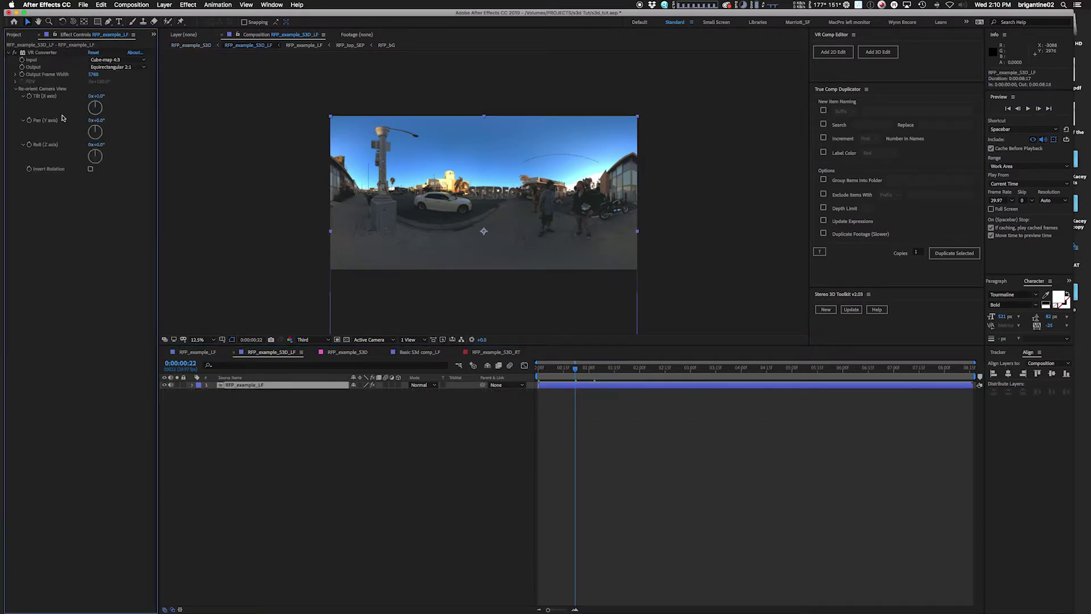
pyautogui.click(100, 120)
pyautogui.press('Return')
pyautogui.click(90, 169)
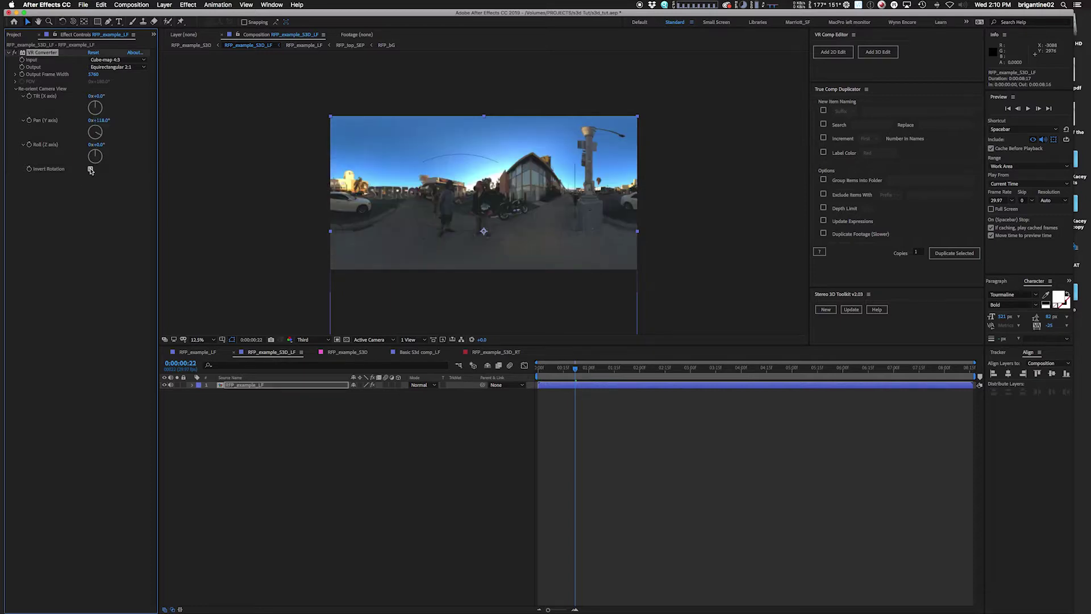
pyautogui.click(286, 527)
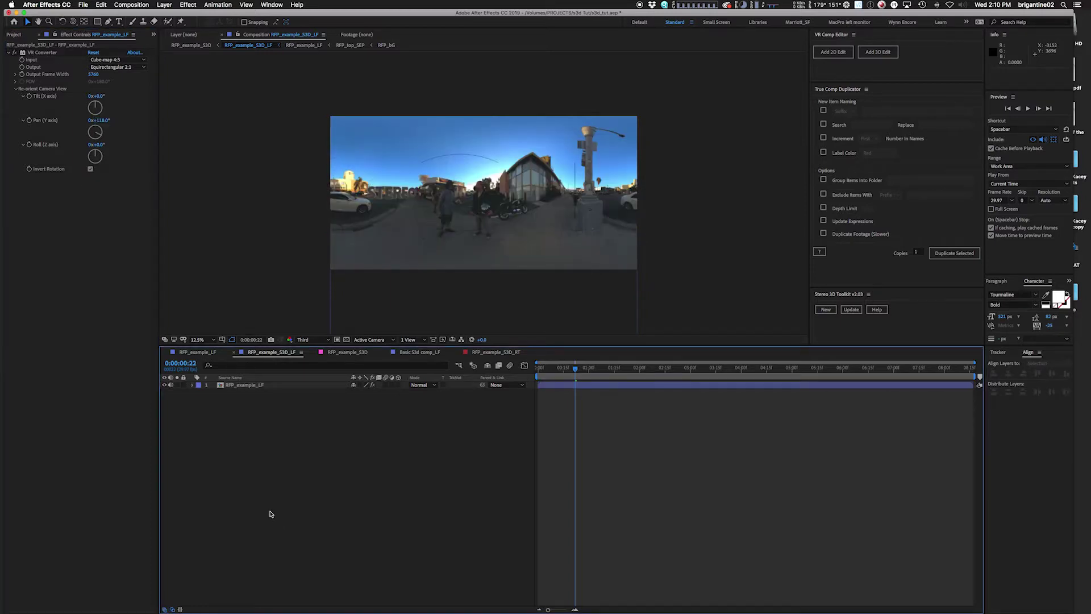
pyautogui.press('Tab')
pyautogui.click(226, 498)
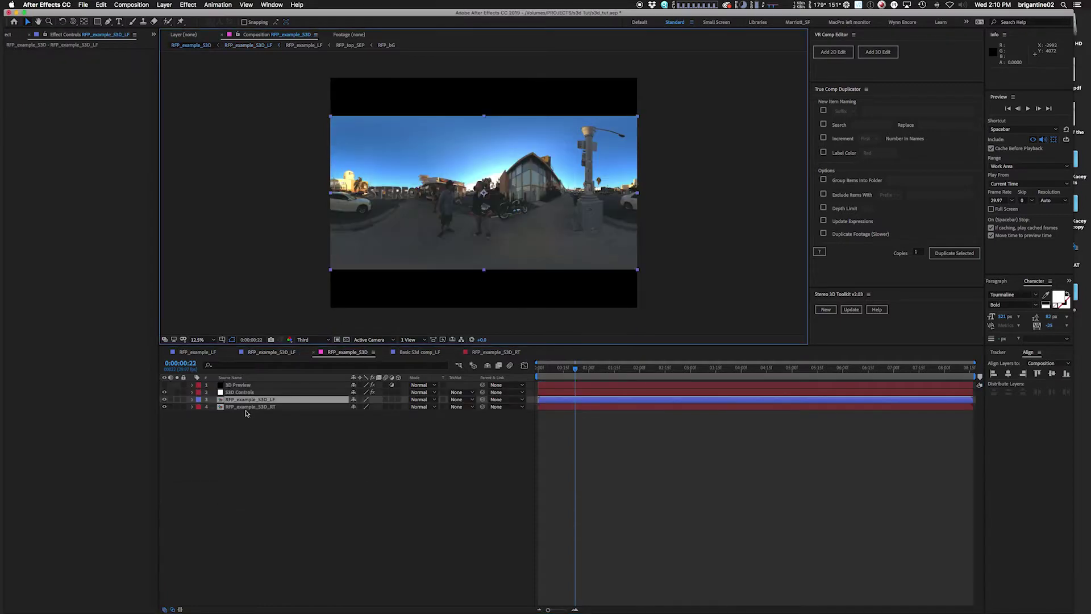
# Step: Give the right-eye RFP_example_RT footage the same 118° pan with Invert Rotation, back in RFP_example_S3D
pyautogui.doubleClick(220, 406)
pyautogui.click(220, 387)
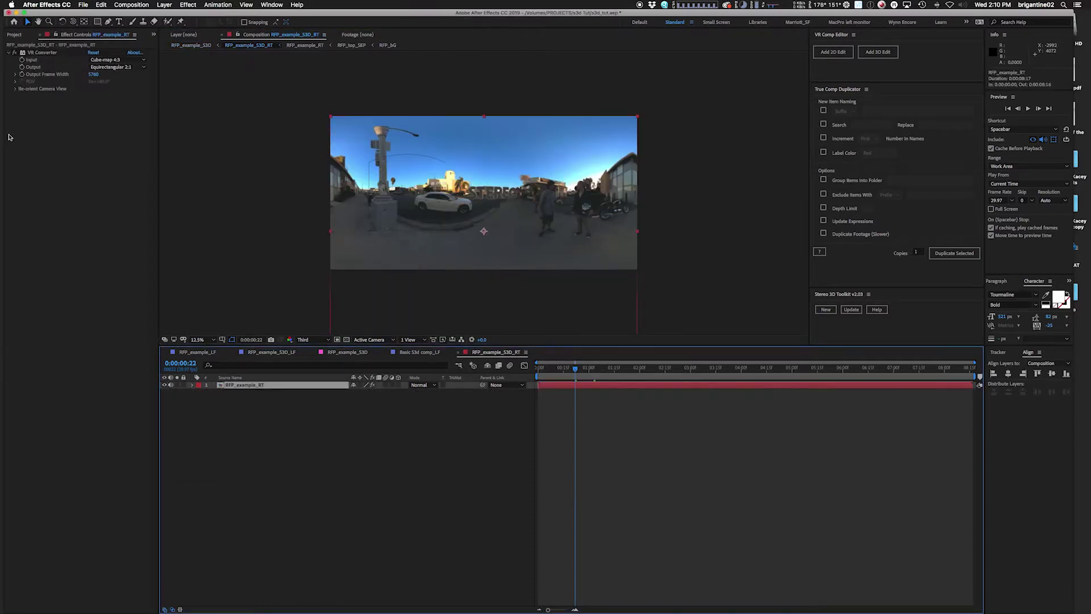
pyautogui.click(16, 90)
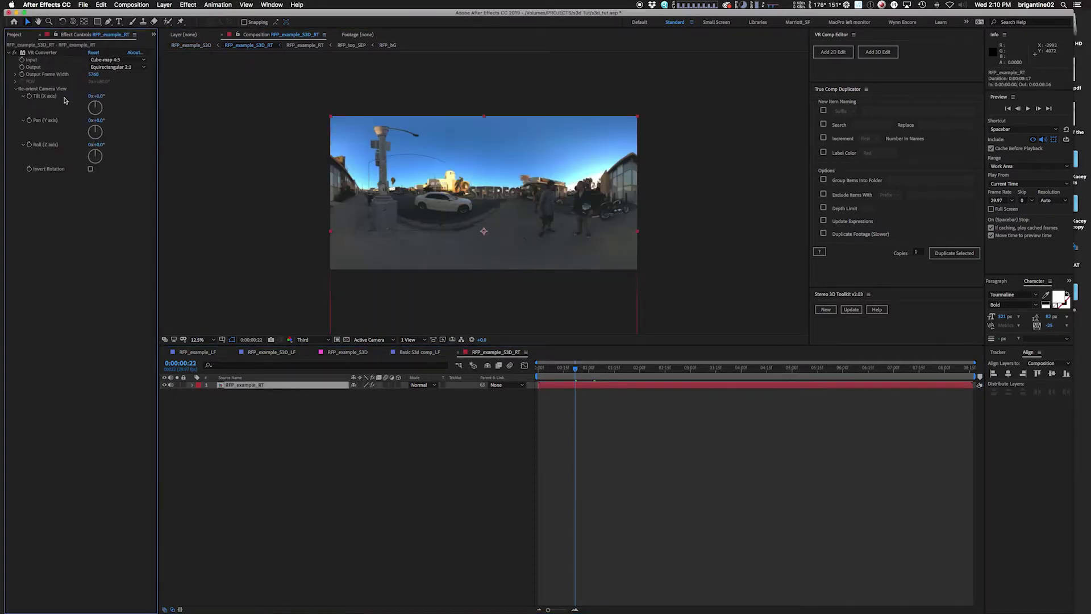
pyautogui.click(100, 121)
pyautogui.write('118')
pyautogui.press('Return')
pyautogui.click(91, 170)
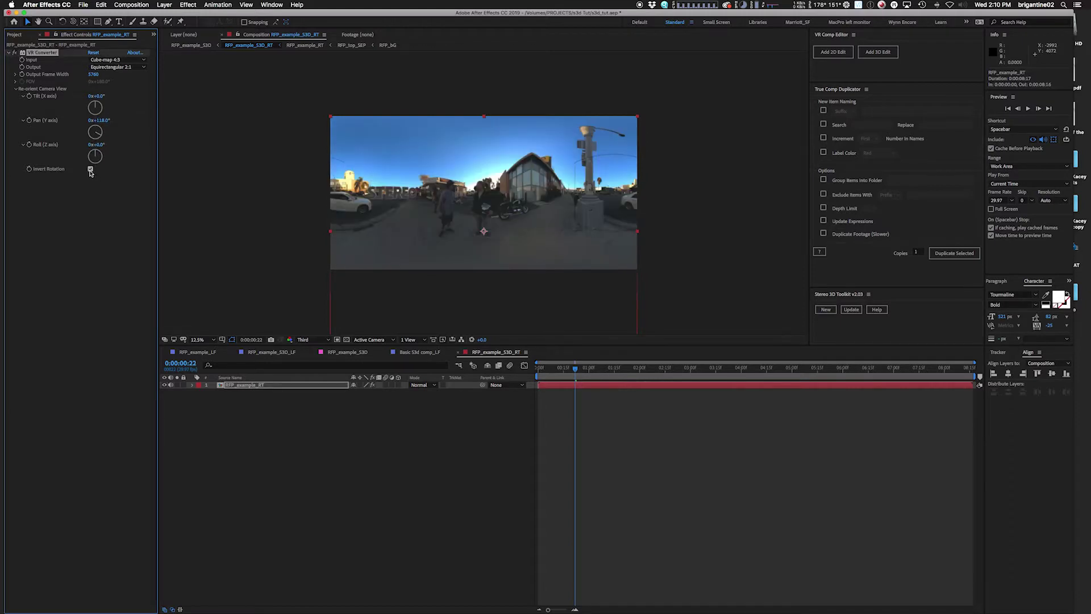
pyautogui.click(312, 449)
pyautogui.press('Tab')
pyautogui.click(228, 447)
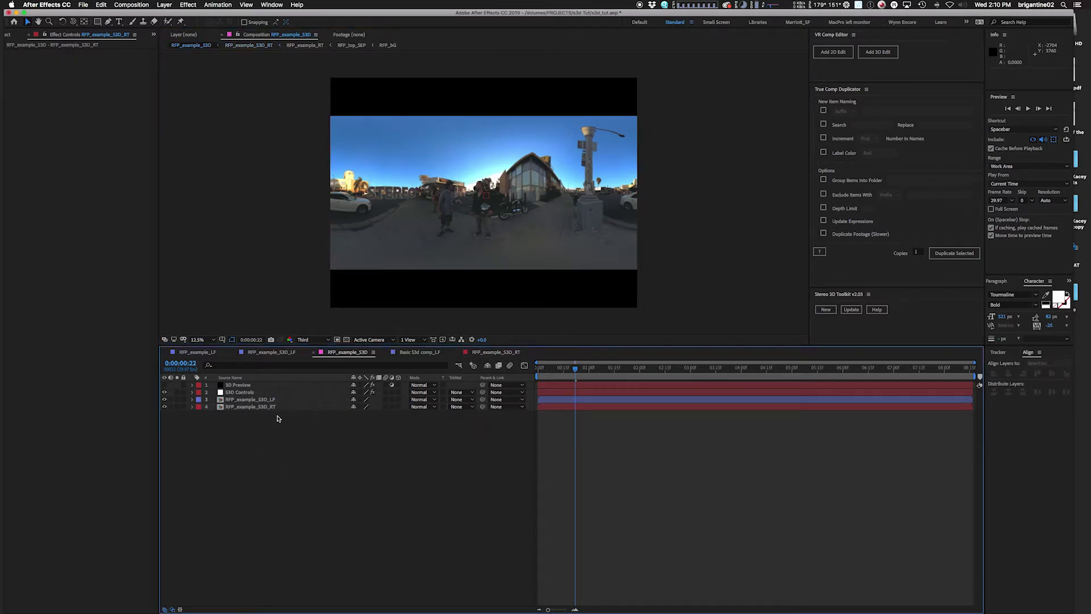
# Step: Change the RFP_example_S3D composition height to 5760 px
pyautogui.press('super+k')
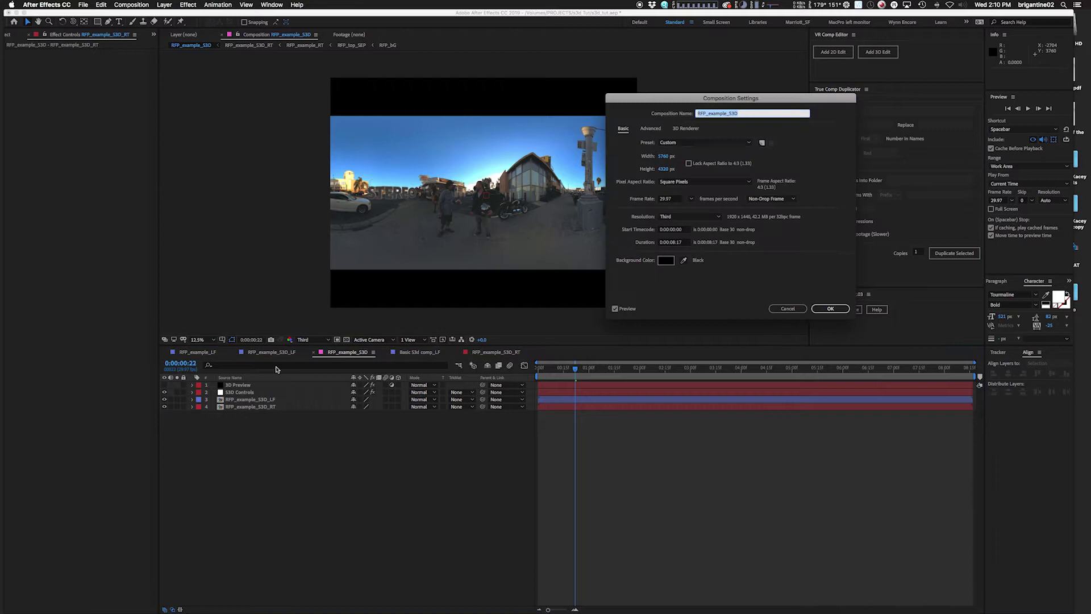
pyautogui.click(661, 169)
pyautogui.write('5760')
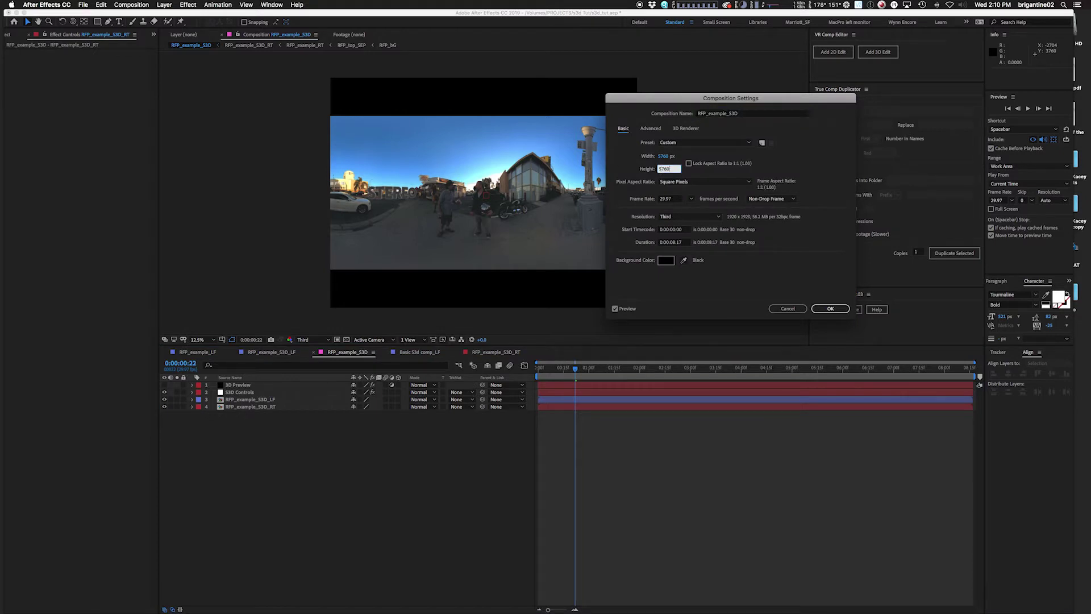
pyautogui.press('Return')
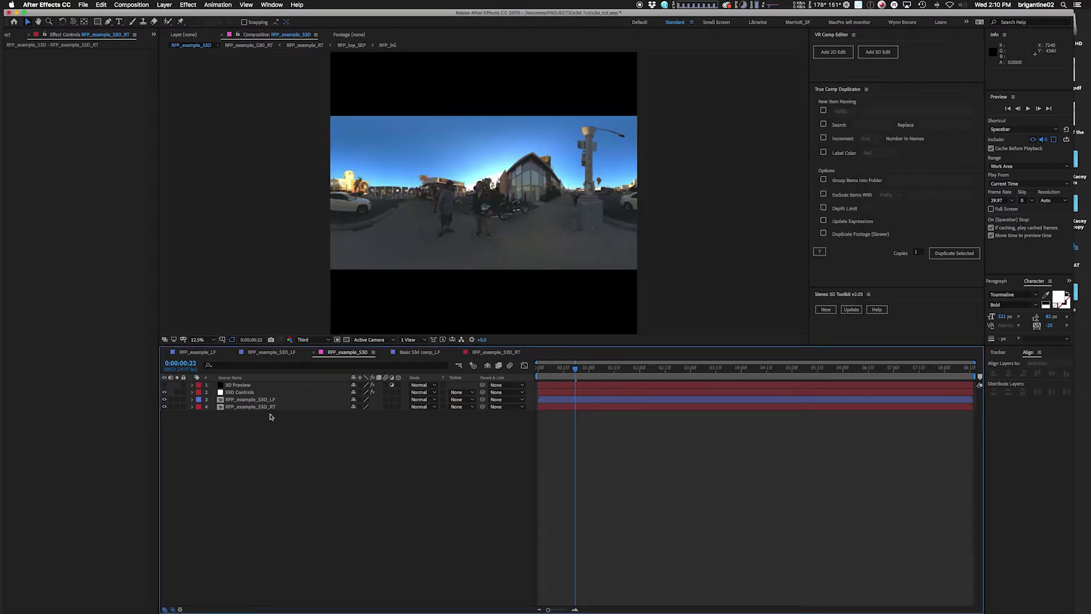
# Step: Set the left-eye RFP_example_S3D_LF layer's Y position to 1440
pyautogui.click(268, 400)
pyautogui.press('p')
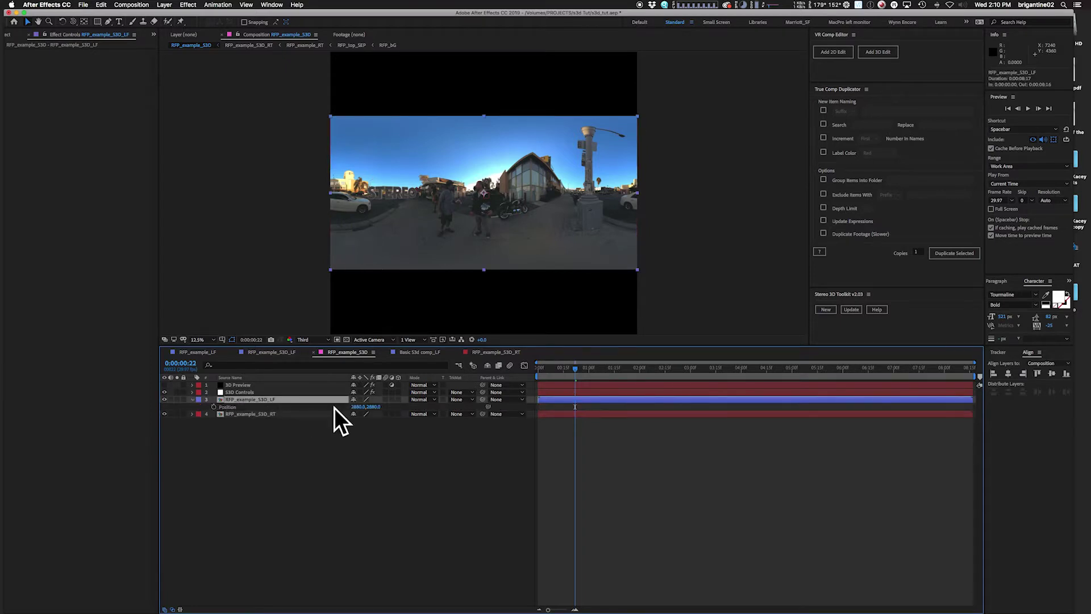
pyautogui.click(375, 408)
pyautogui.write('1440')
pyautogui.press('Return')
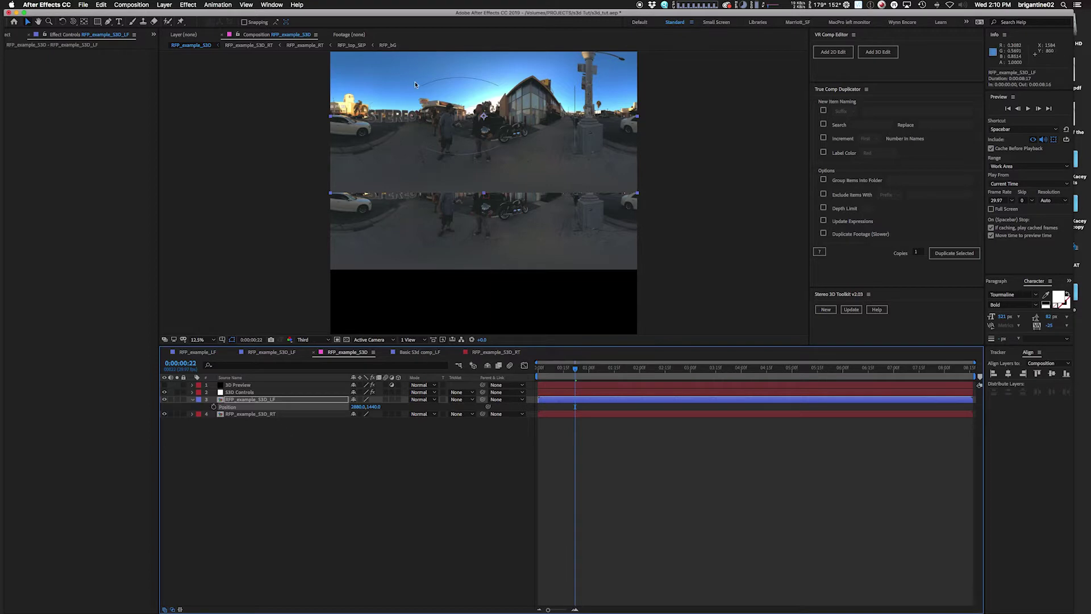
pyautogui.press(',')
# Step: Set the right-eye RFP_example_S3D_RT layer's Y position to 4320
pyautogui.click(285, 415)
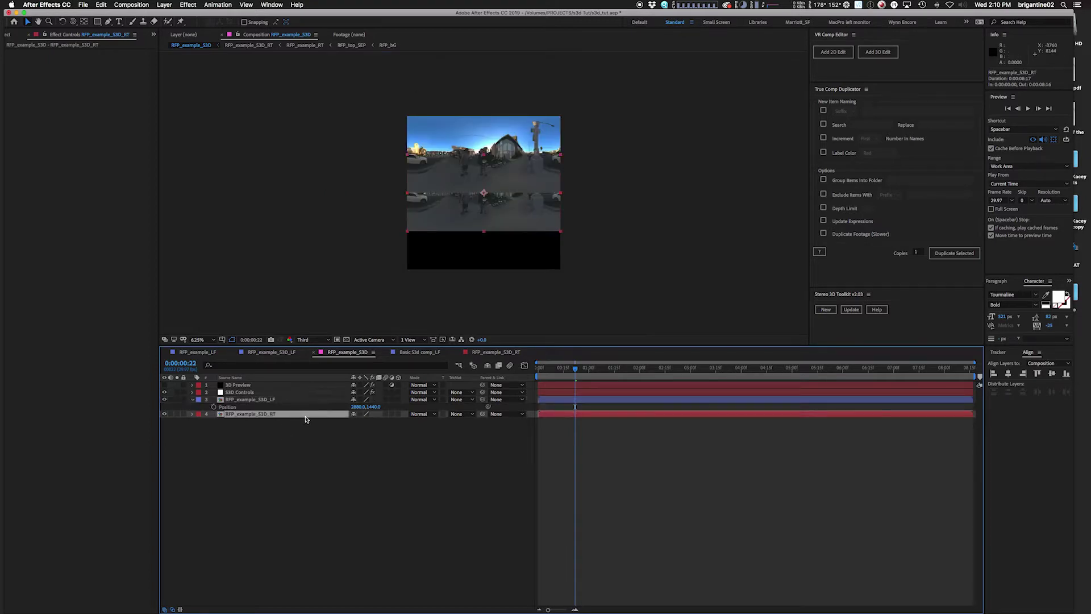
pyautogui.press('p')
pyautogui.click(375, 421)
pyautogui.write('4320')
pyautogui.press('Return')
pyautogui.click(375, 462)
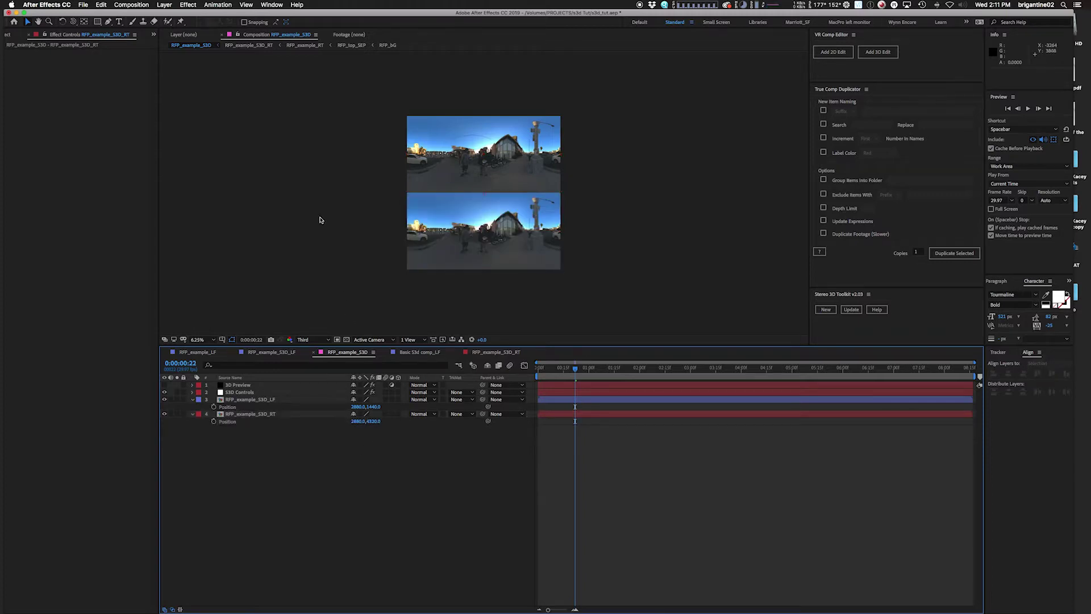
pyautogui.press('.')
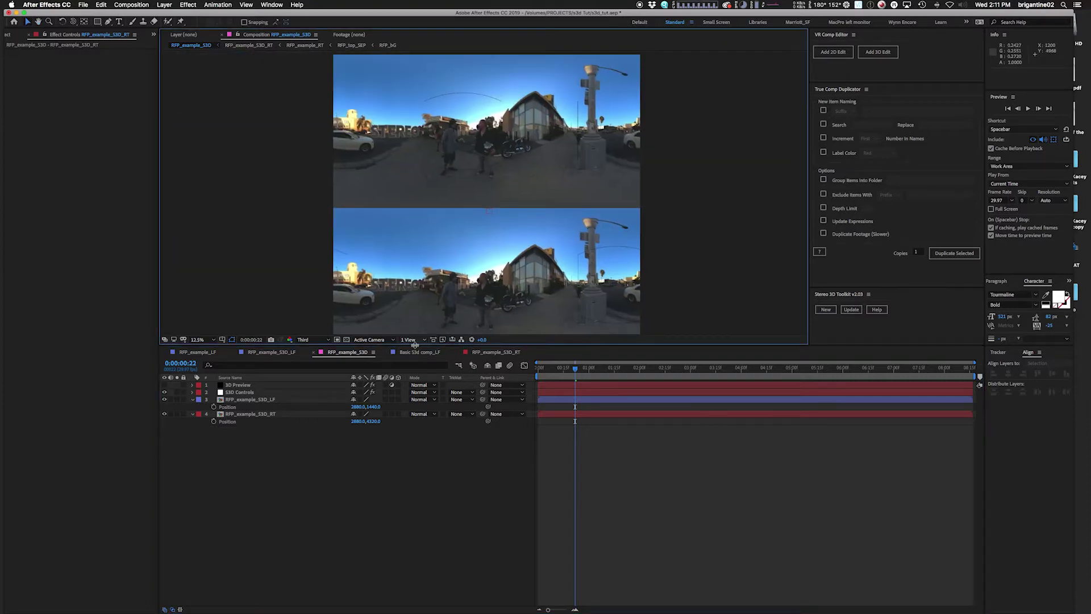
# Step: Enlarge the composition view and check the stacked upper left-eye and lower right-eye images
pyautogui.moveTo(416, 344); pyautogui.dragTo(414, 441)
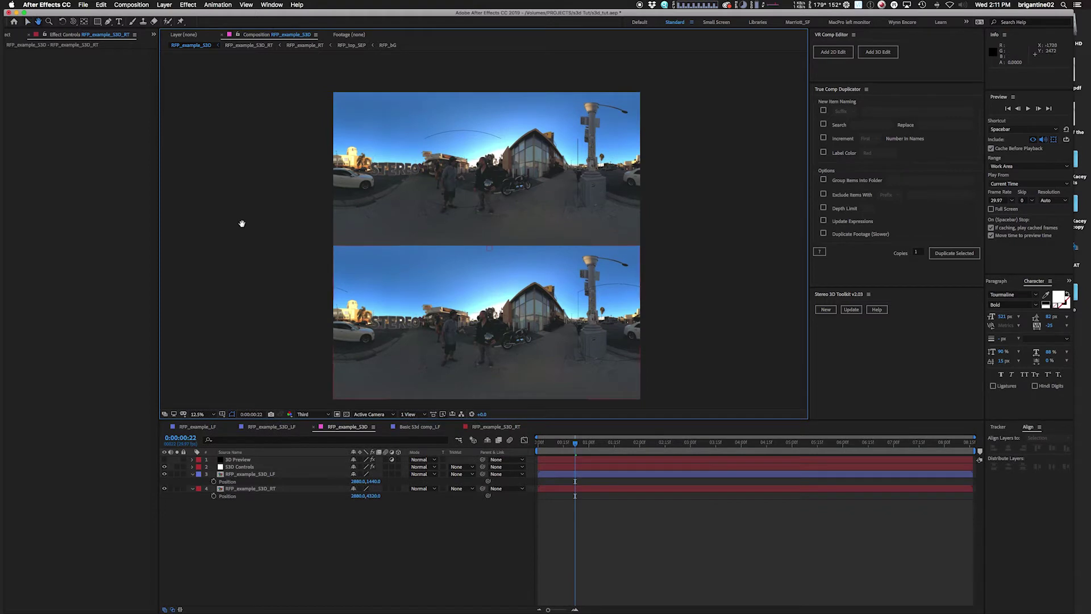
pyautogui.moveTo(241, 224); pyautogui.dragTo(254, 203)
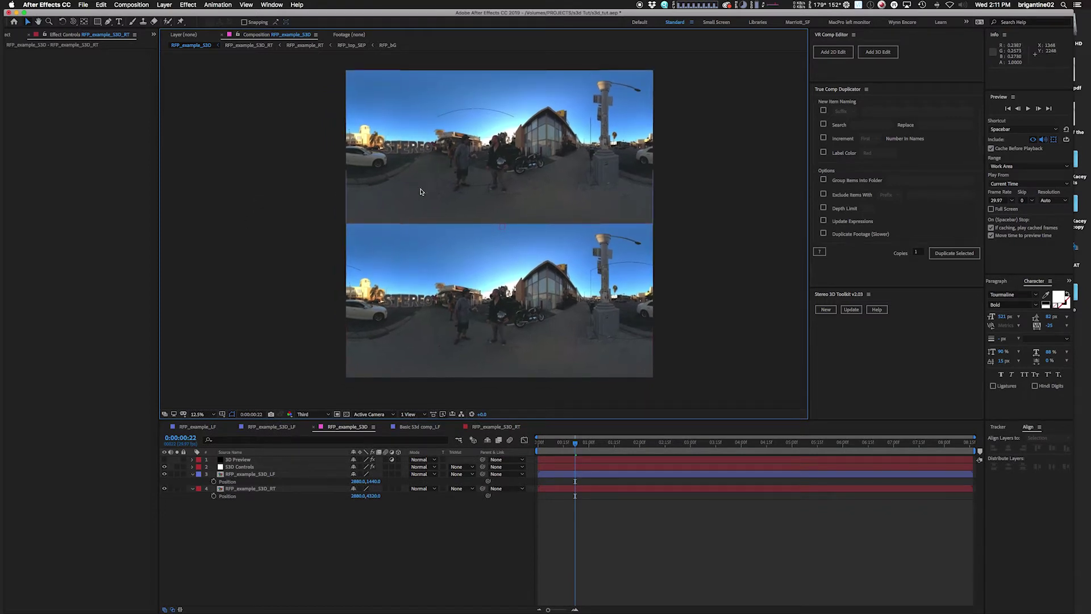
pyautogui.click(603, 322)
pyautogui.click(421, 145)
pyautogui.click(379, 302)
pyautogui.click(400, 186)
pyautogui.click(243, 556)
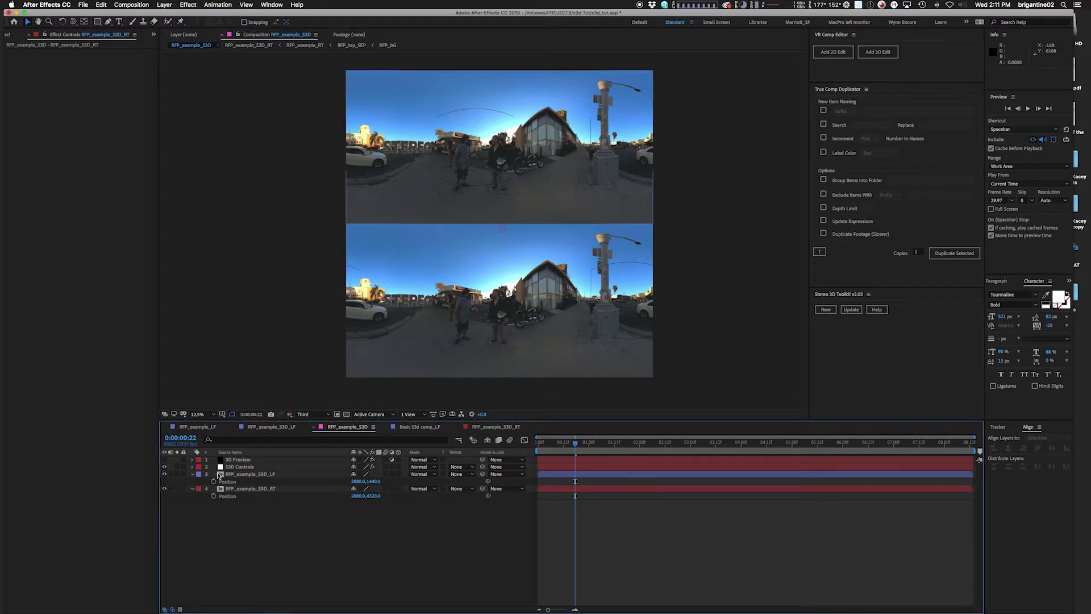
# Step: Hide the RFP_top_SEP background layer in the RFP_example_LF comp
pyautogui.doubleClick(220, 476)
pyautogui.doubleClick(223, 460)
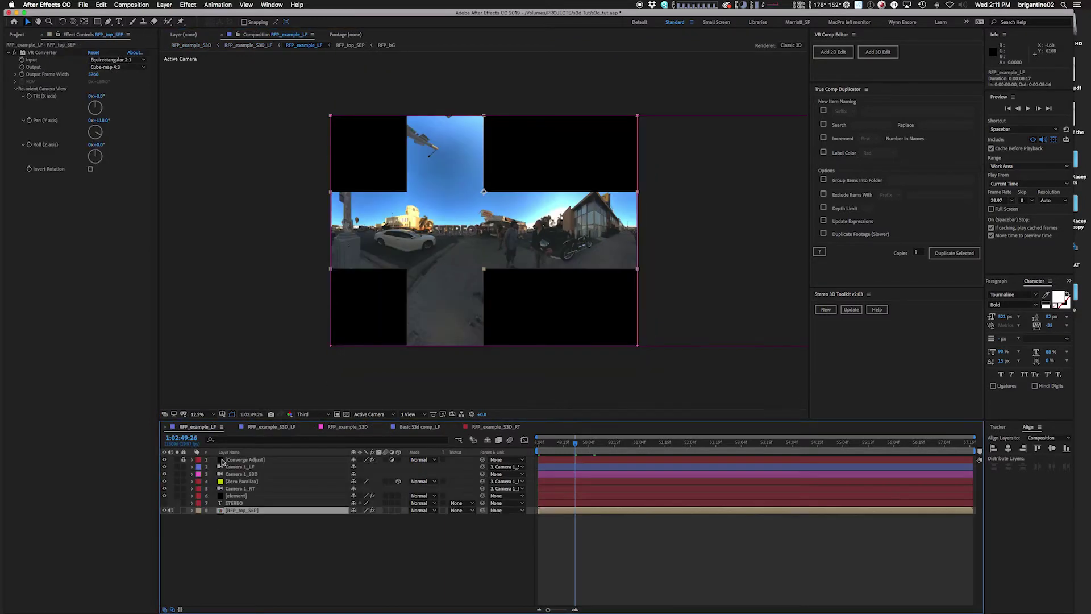
pyautogui.doubleClick(219, 512)
pyautogui.press('Tab')
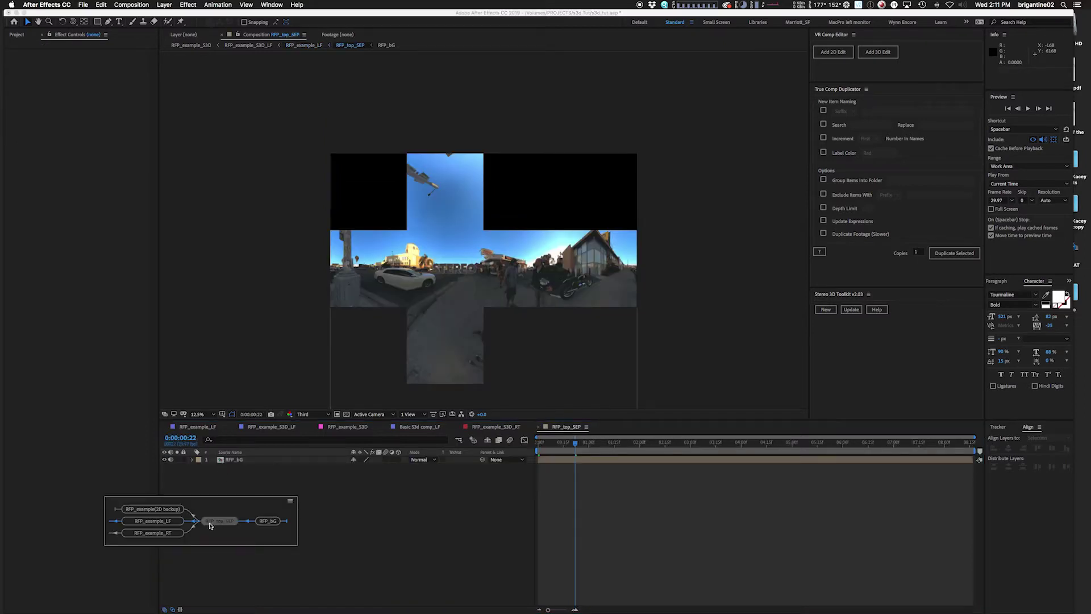
pyautogui.click(152, 521)
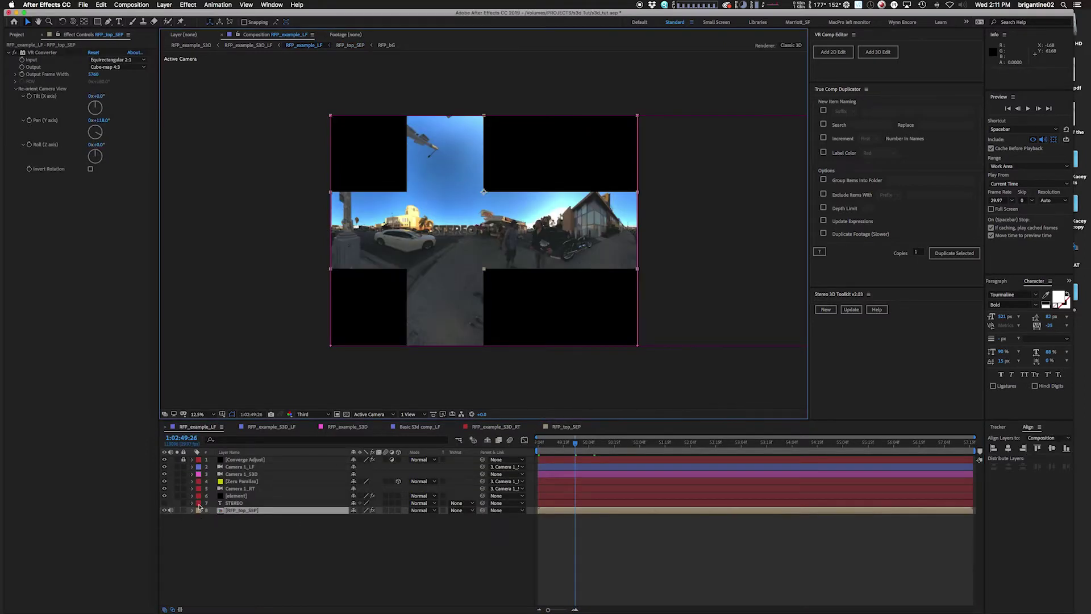
pyautogui.click(165, 512)
pyautogui.click(164, 510)
pyautogui.click(212, 555)
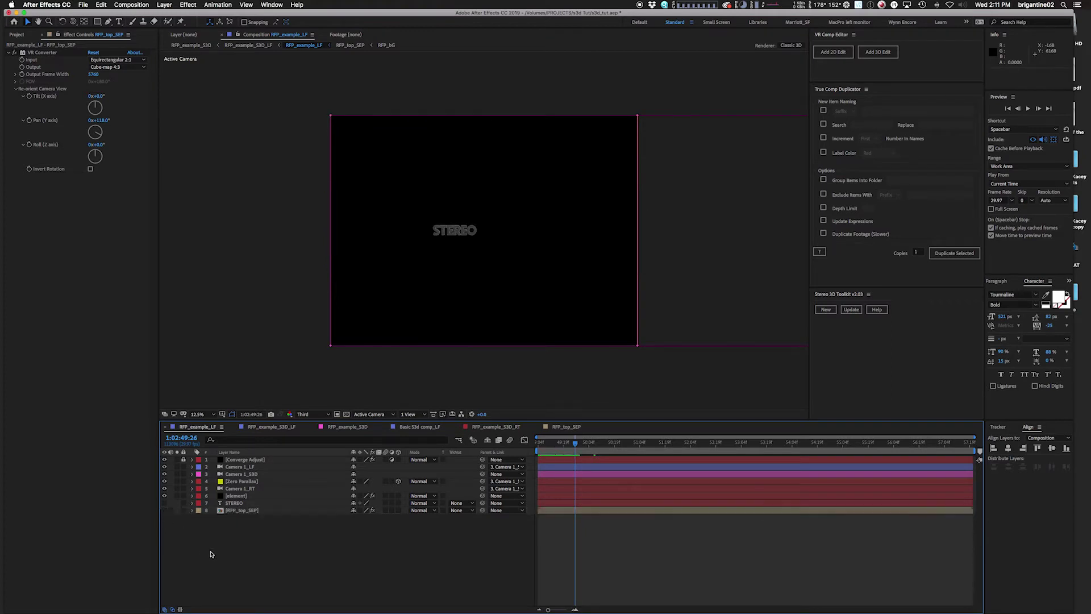
# Step: Navigate through RFP_example_S3D into the nested RFP_example_RT comp and select RFP_top_SEP
pyautogui.press('Tab')
pyautogui.click(282, 560)
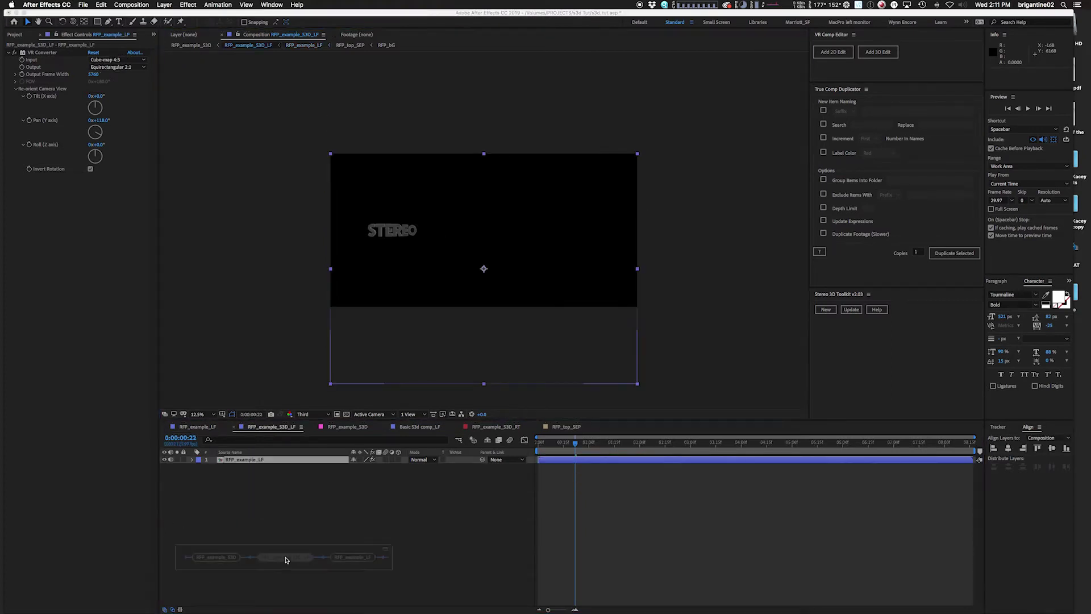
pyautogui.press('Tab')
pyautogui.click(165, 561)
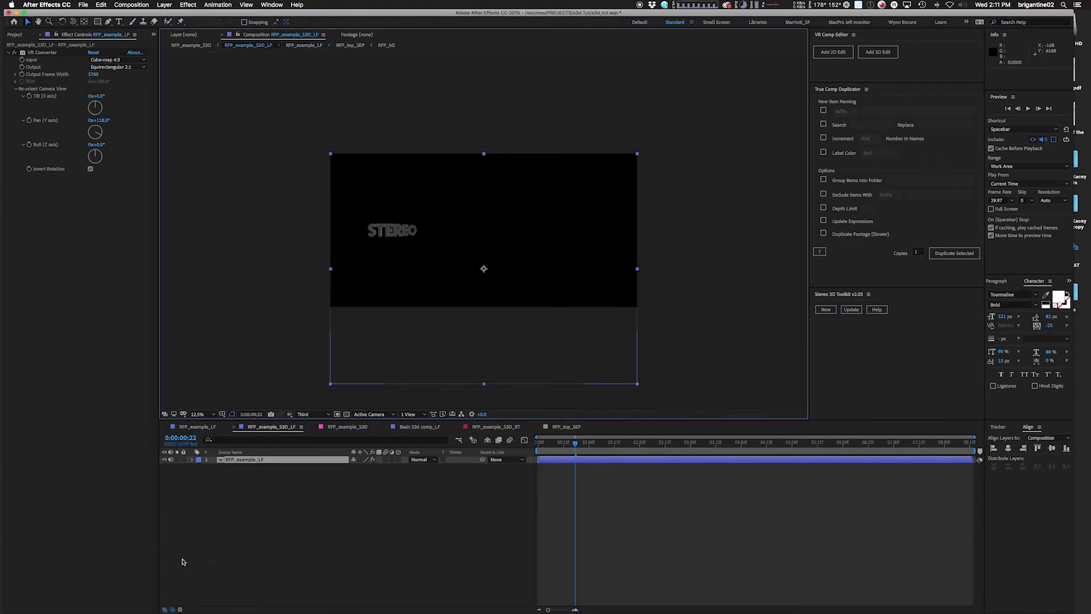
pyautogui.click(230, 489)
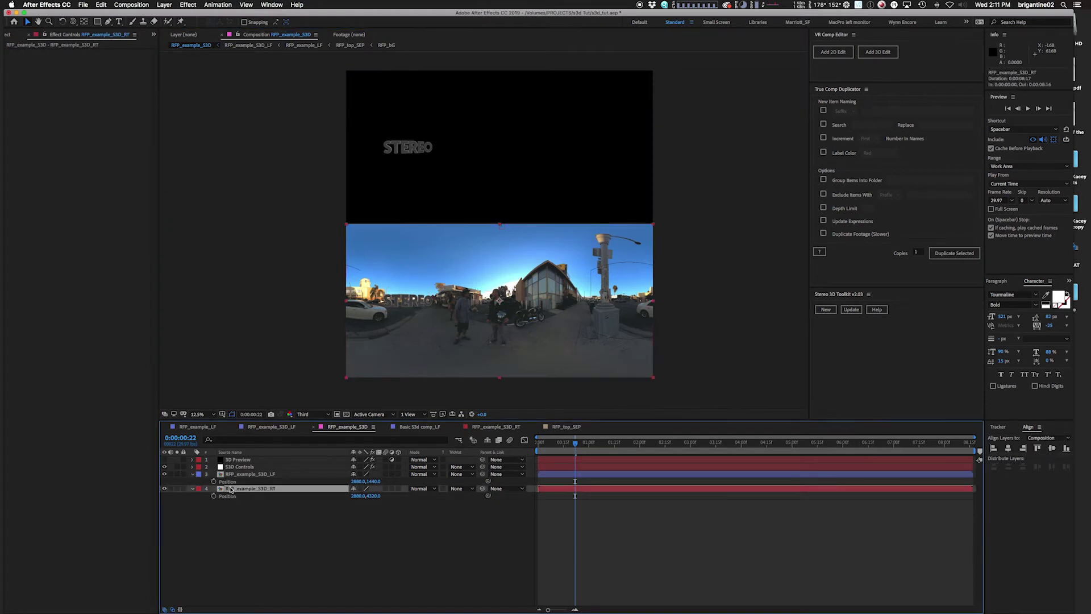
pyautogui.doubleClick(221, 489)
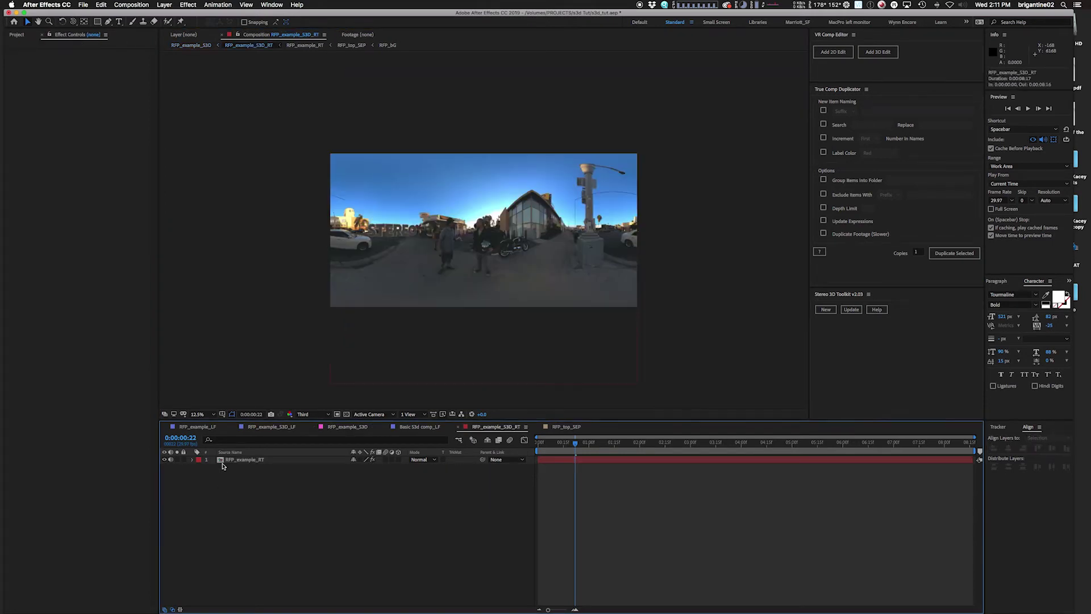
pyautogui.doubleClick(222, 459)
pyautogui.click(220, 512)
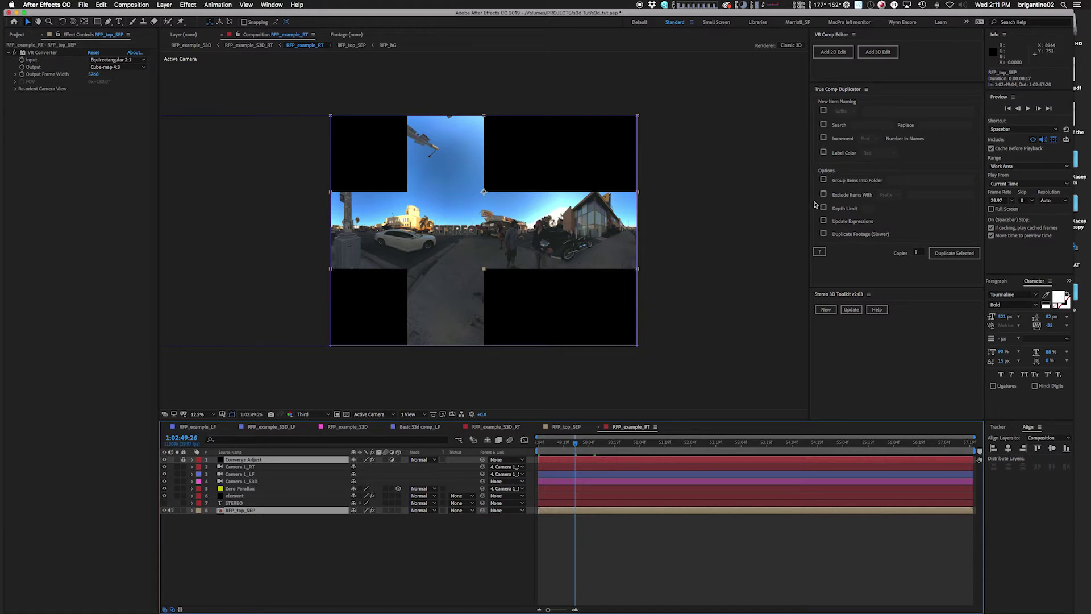
# Step: Duplicate RFP_top_SEP as RFP_bottom_SEP (replacing 'top') and swap it in as layer 8's source
pyautogui.rightClick(230, 512)
pyautogui.moveTo(301, 547)
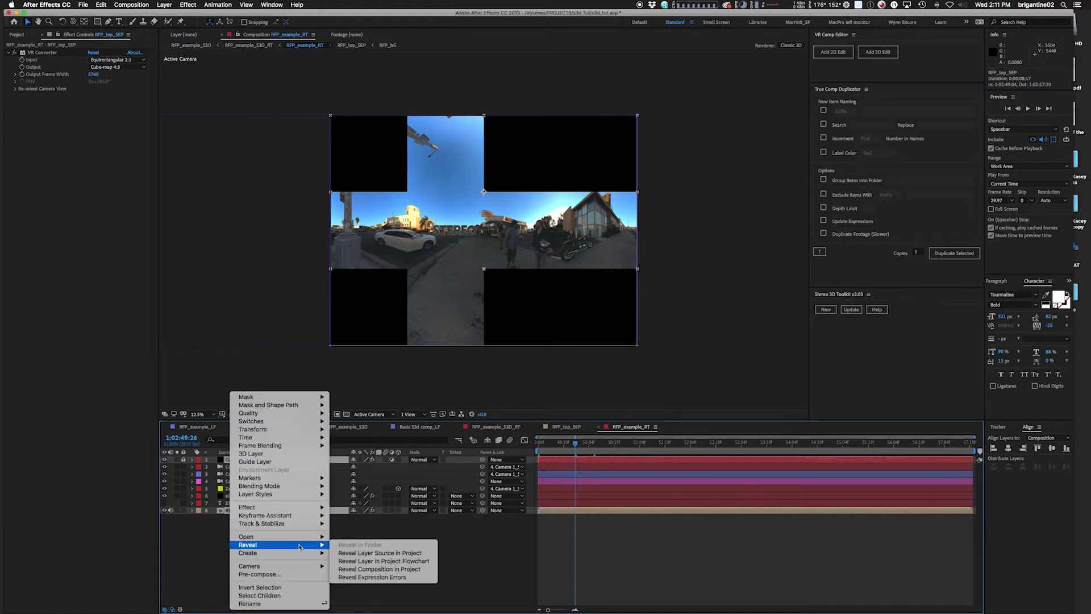
pyautogui.click(390, 552)
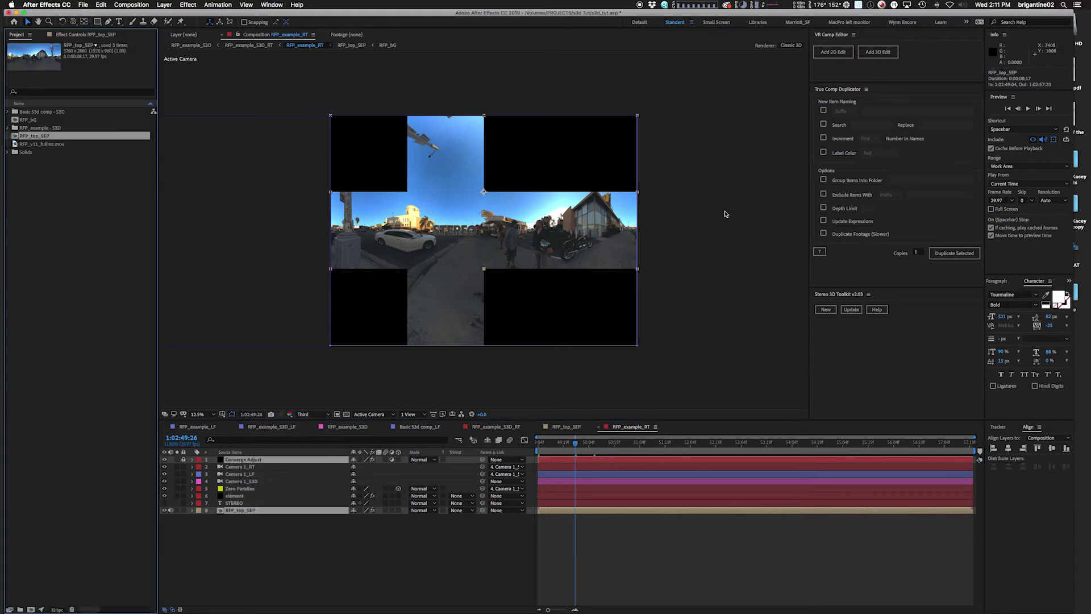
pyautogui.click(824, 124)
pyautogui.click(871, 125)
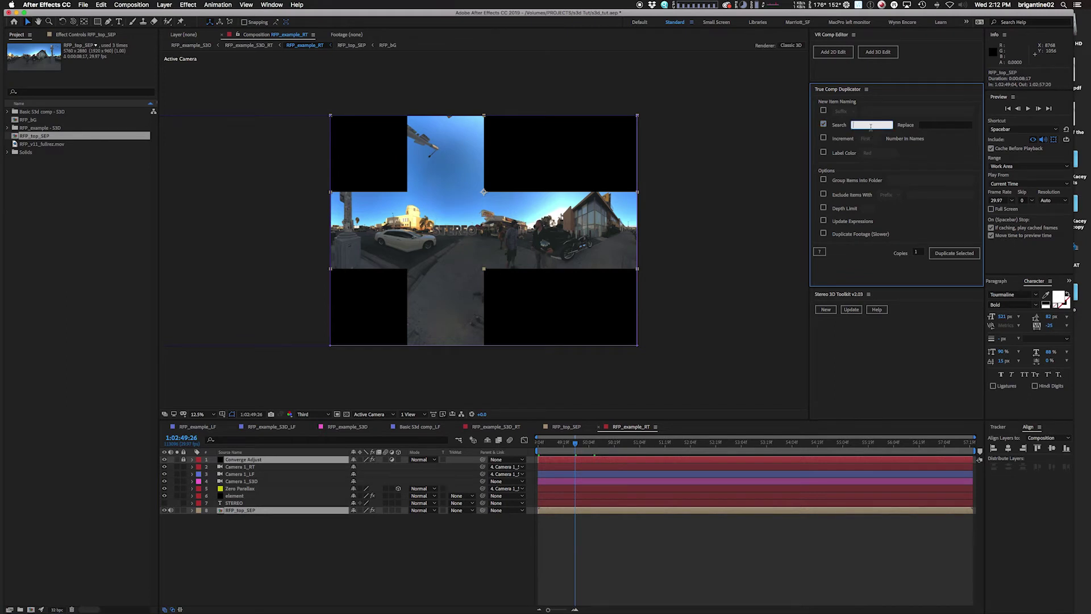
pyautogui.write('top')
pyautogui.click(946, 125)
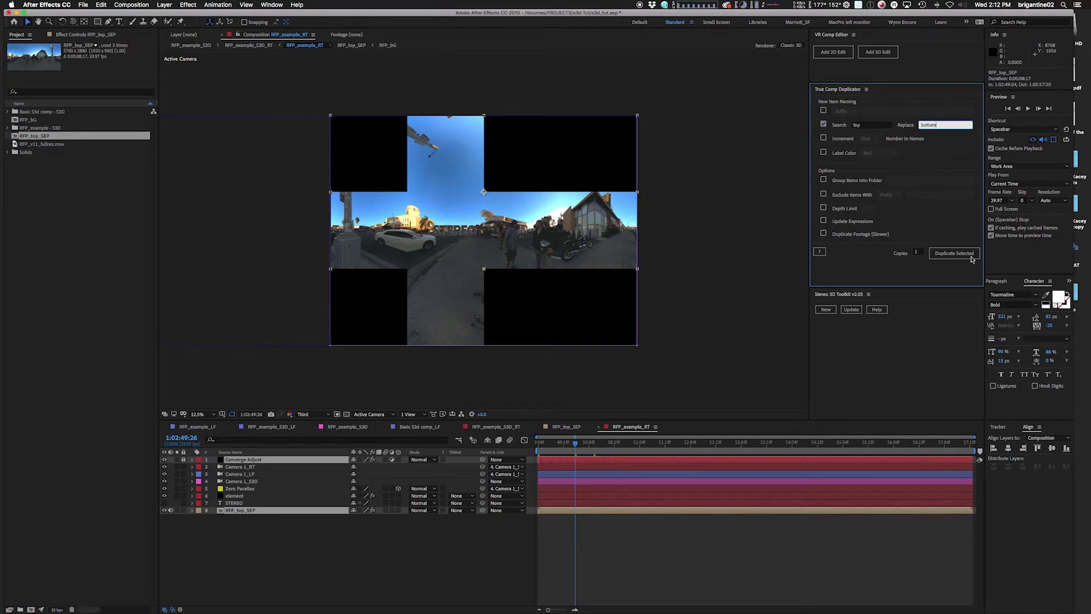
pyautogui.click(966, 253)
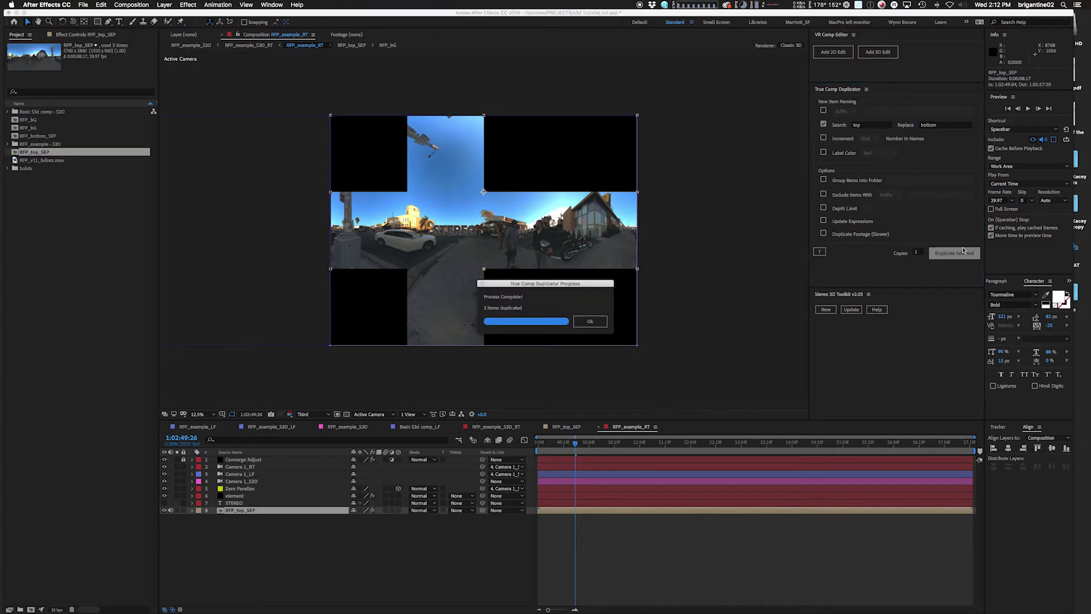
pyautogui.click(594, 326)
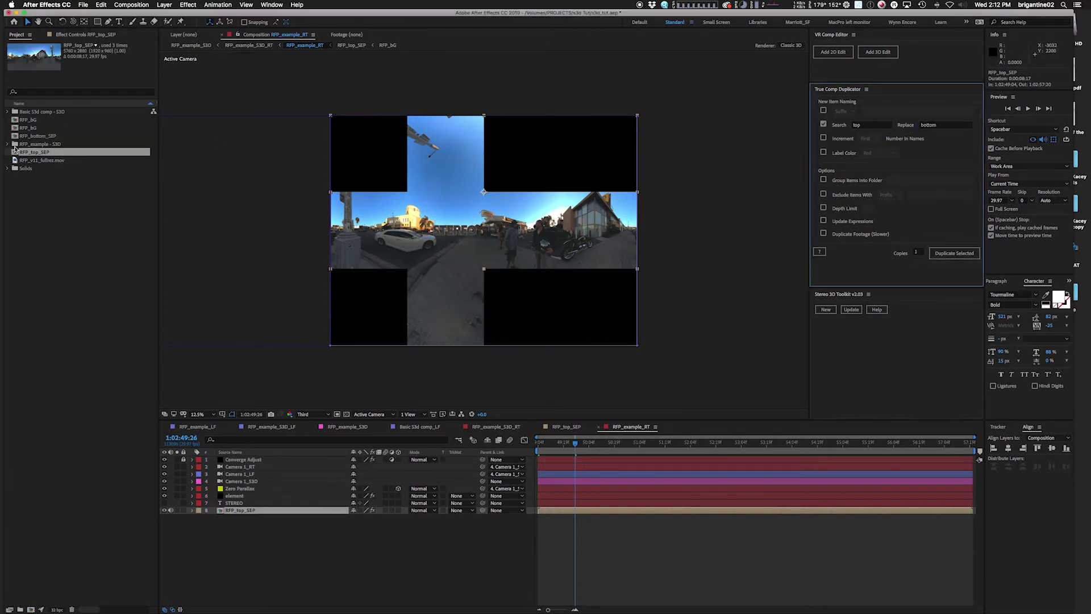
pyautogui.click(34, 136)
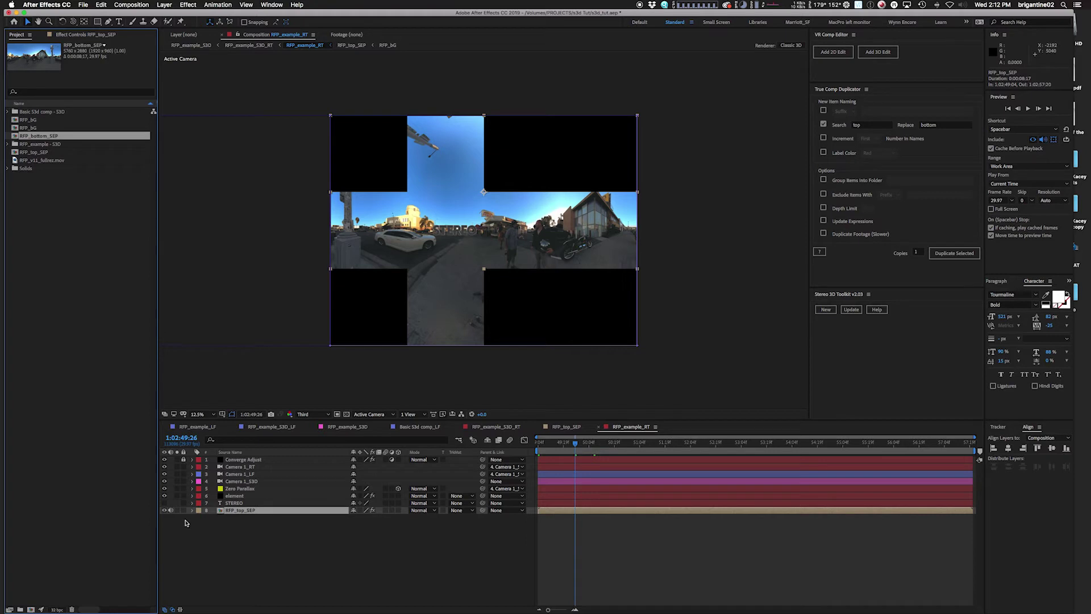
pyautogui.moveTo(16, 137); pyautogui.dragTo(243, 513)
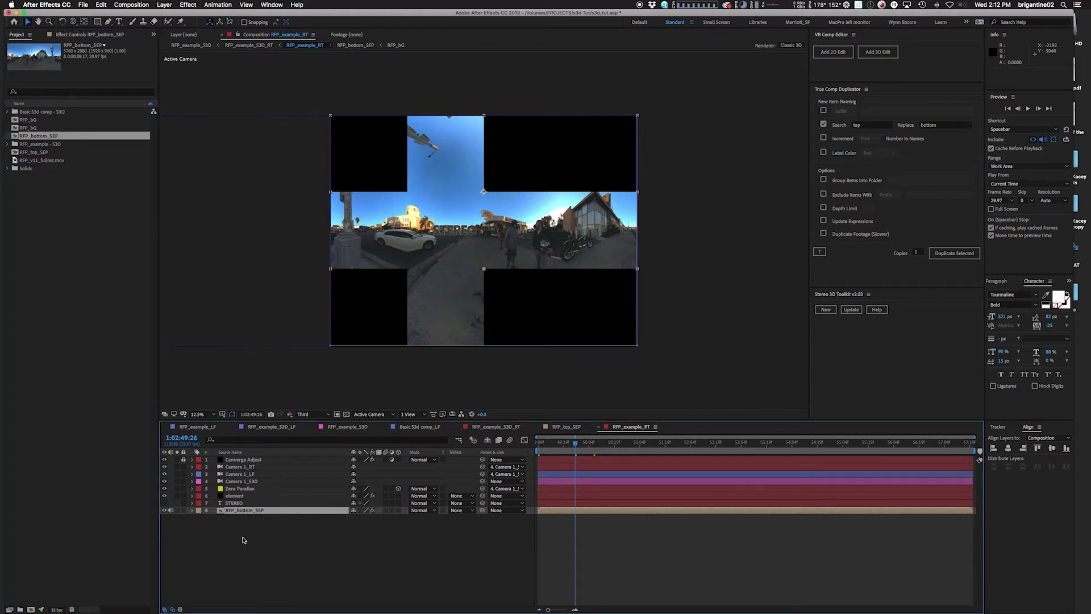
# Step: Set the RFP_bG layer's position inside RFP_bottom_SEP to 2880,0
pyautogui.click(244, 538)
pyautogui.doubleClick(243, 510)
pyautogui.click(221, 461)
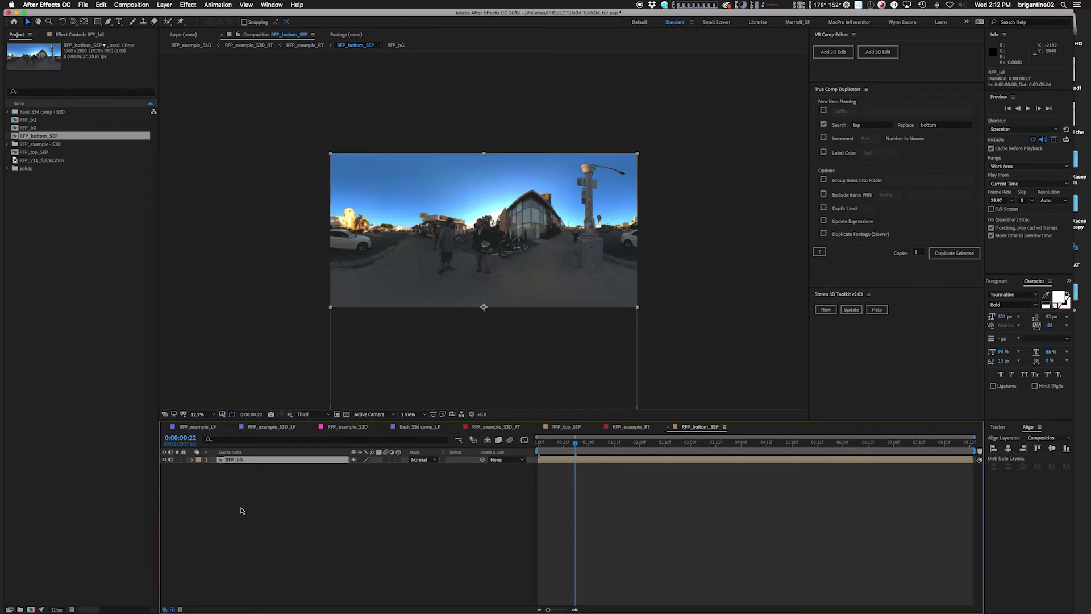
pyautogui.press('p')
pyautogui.click(374, 467)
pyautogui.write('0.0,0.0')
pyautogui.click(372, 497)
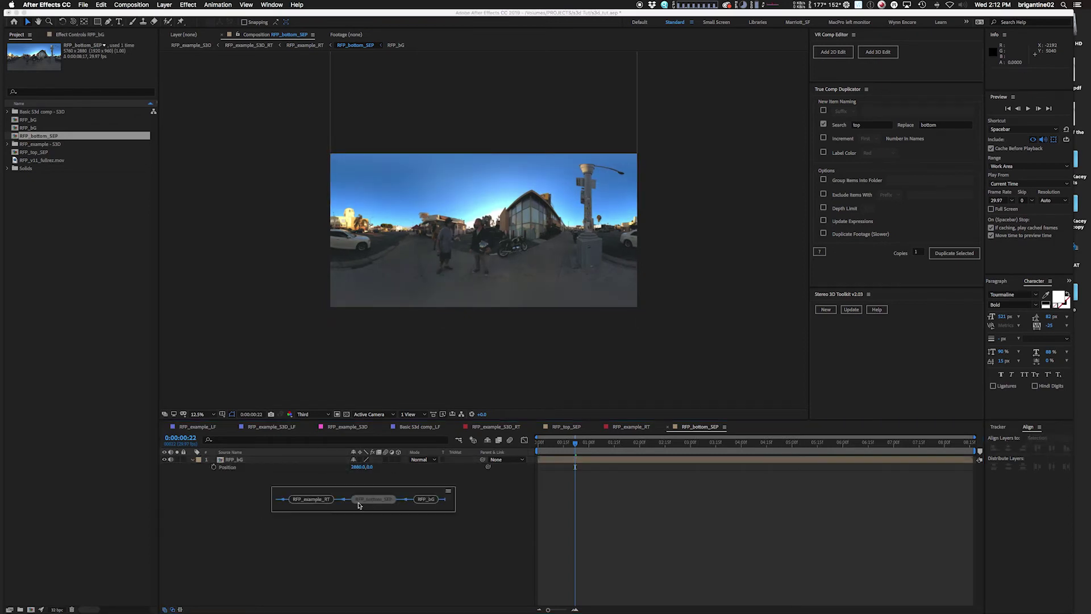
# Step: Hide the RFP_bottom_SEP layer in RFP_example_RT and go back up to RFP_example_S3D
pyautogui.hotkey('shift', 'Escape')
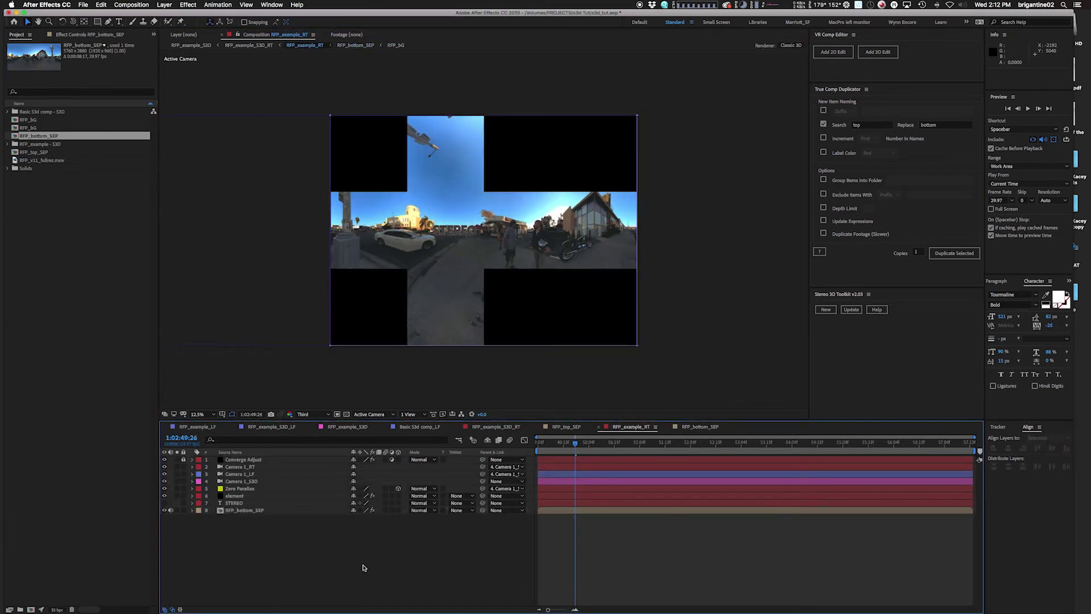
pyautogui.click(165, 510)
pyautogui.hotkey('shift', 'Escape')
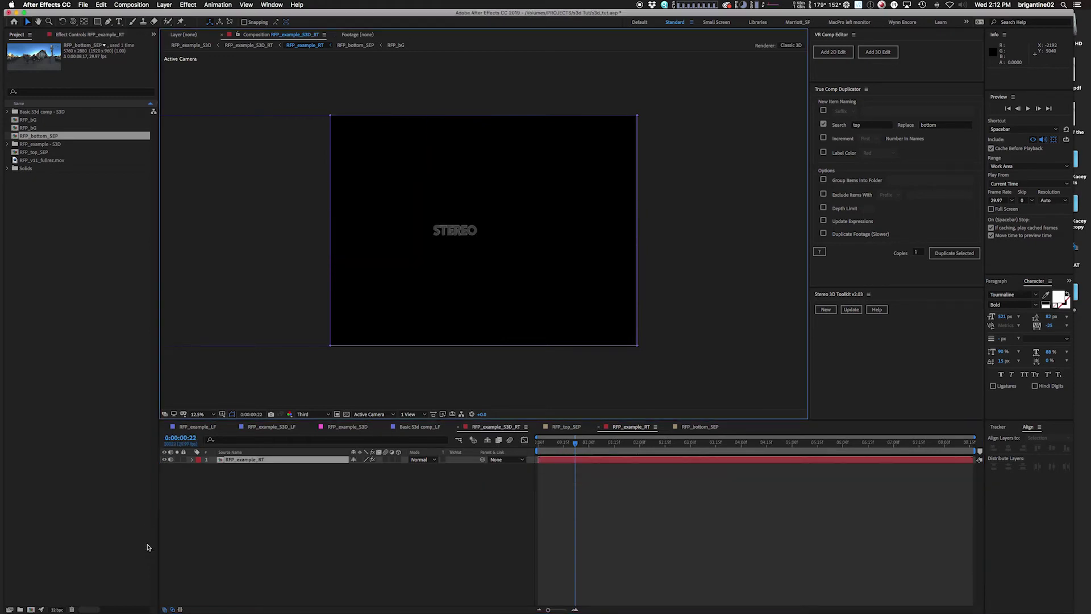
pyautogui.hotkey('shift', 'Escape')
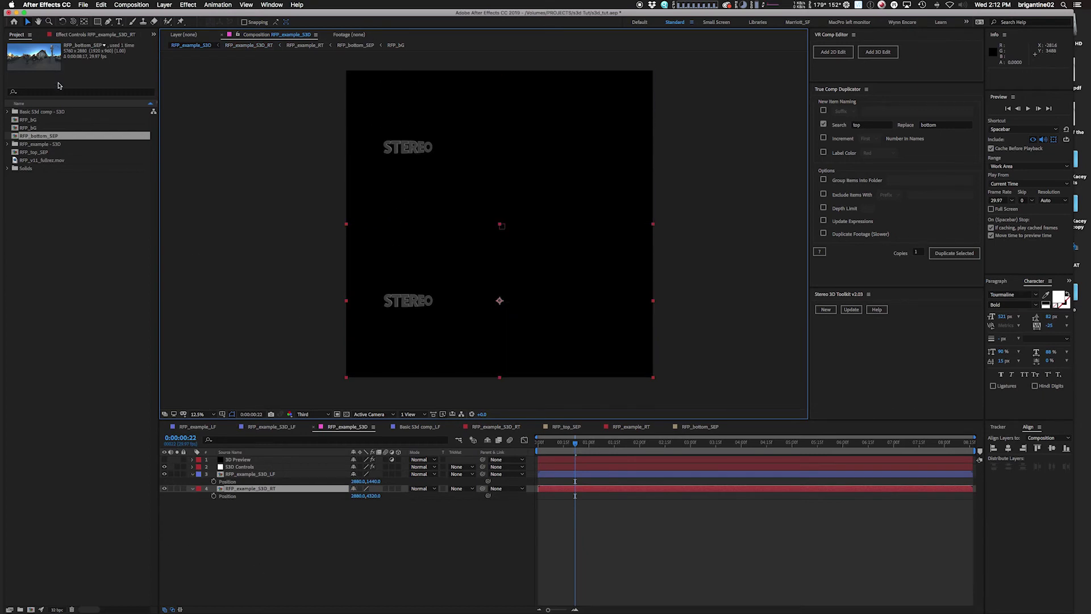
# Step: Add the RFP_bG plate from the Project panel as a layer in RFP_example_S3D
pyautogui.click(33, 121)
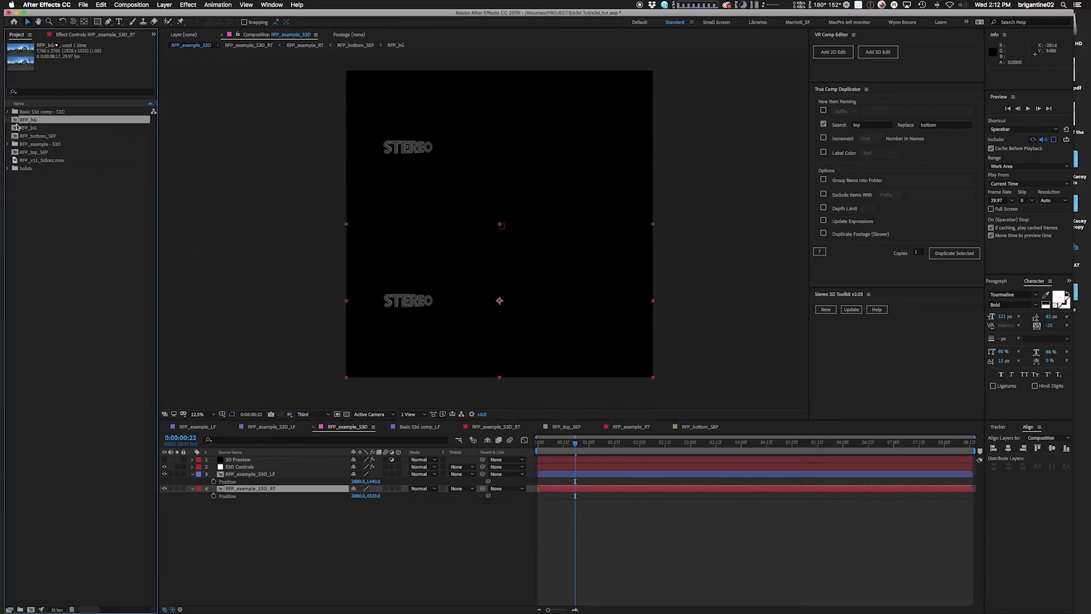
pyautogui.click(17, 129)
pyautogui.moveTo(16, 121); pyautogui.dragTo(312, 551)
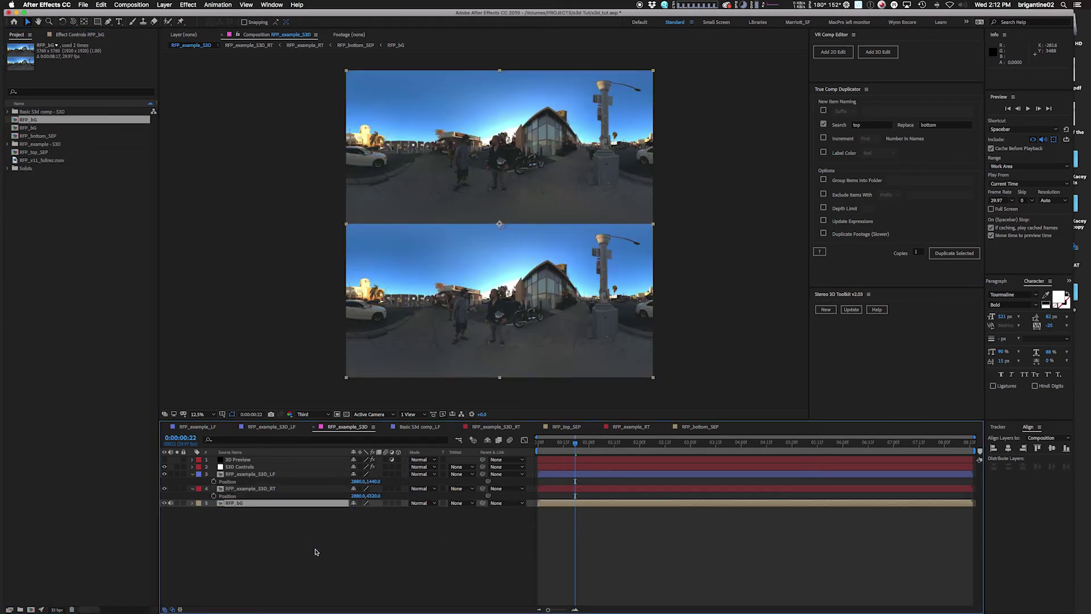
pyautogui.click(316, 552)
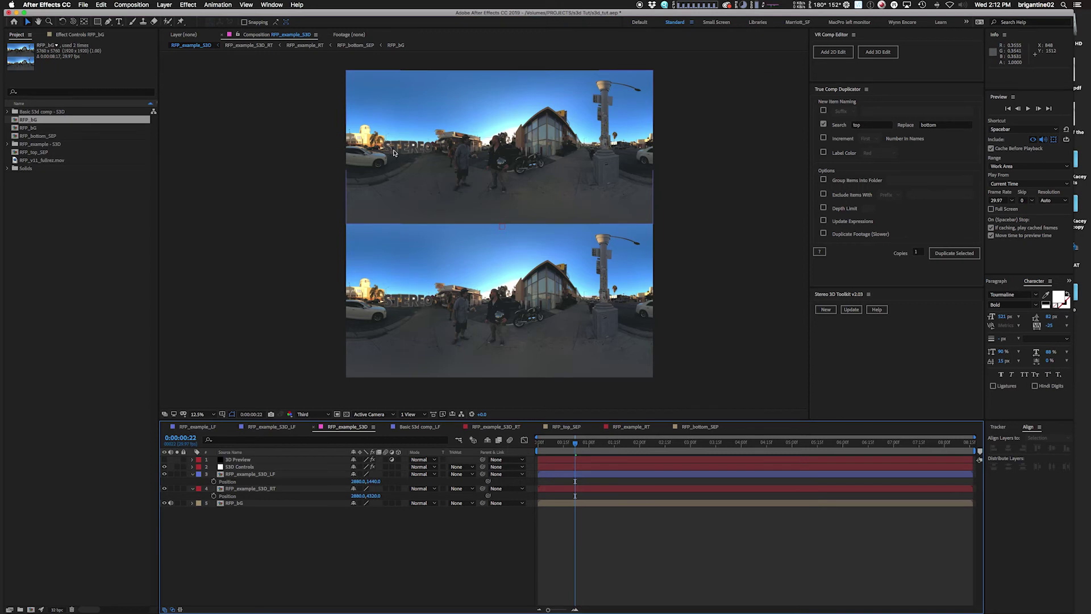
# Step: Set the S3D Controls Convergence Offset to 7.00
pyautogui.click(231, 467)
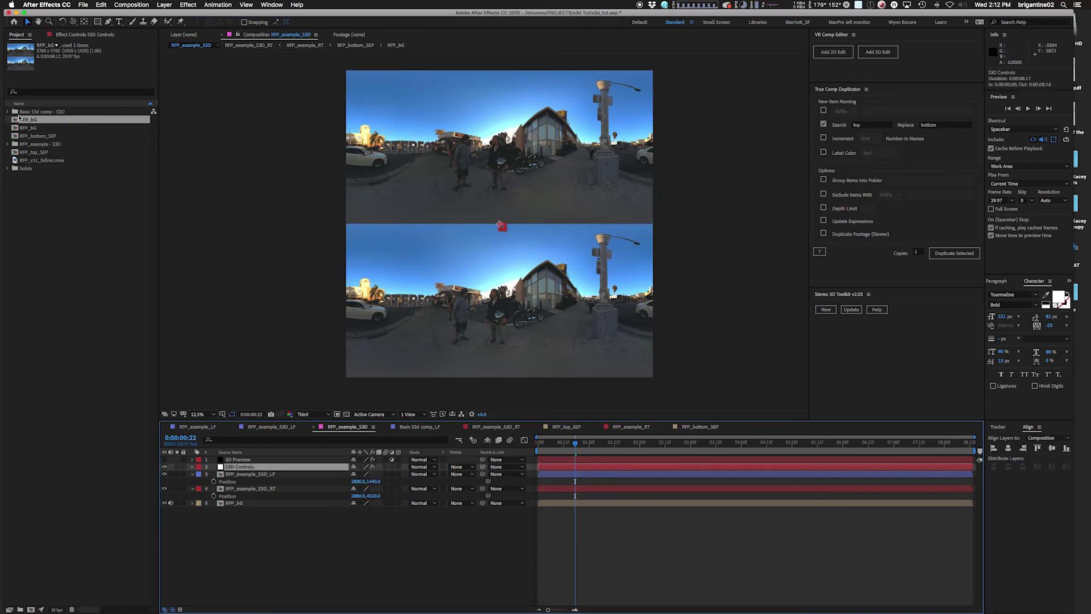
pyautogui.click(63, 36)
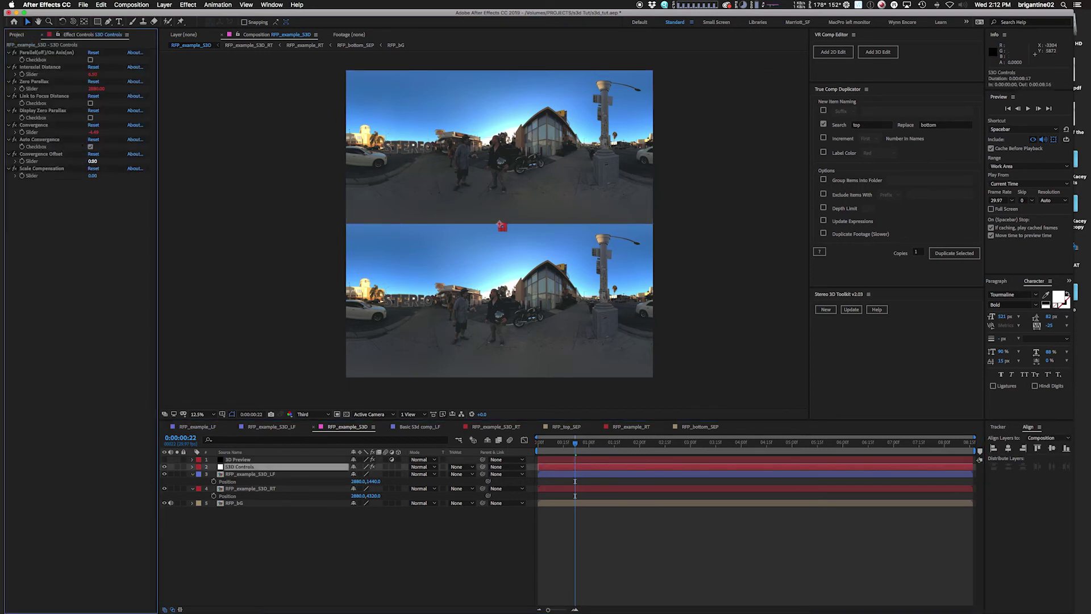
pyautogui.click(110, 164)
pyautogui.moveTo(96, 162); pyautogui.dragTo(73, 165)
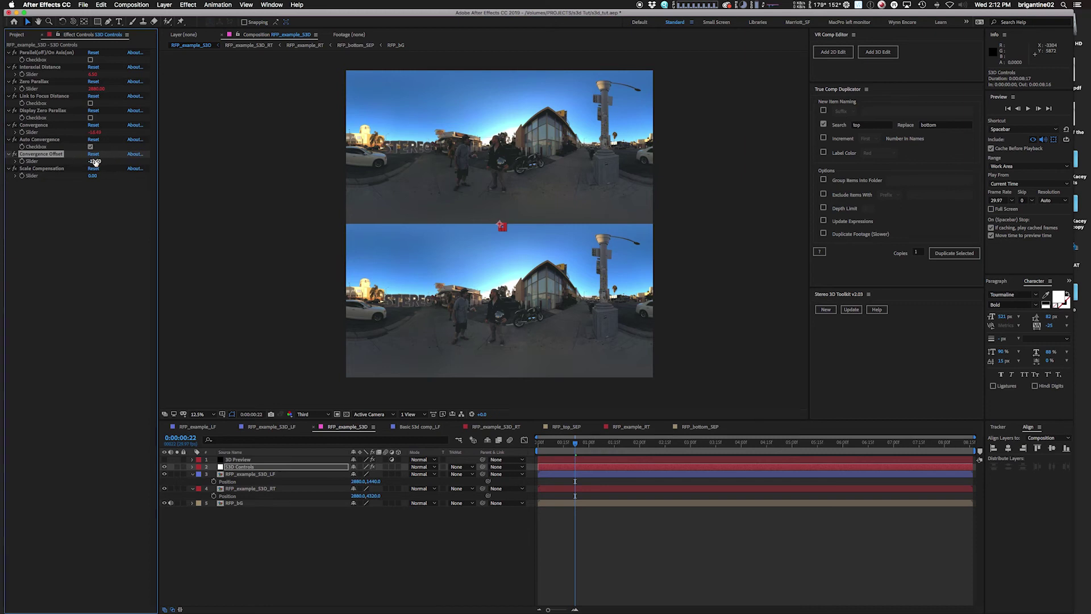
pyautogui.click(94, 162)
pyautogui.press('Return')
pyautogui.click(306, 561)
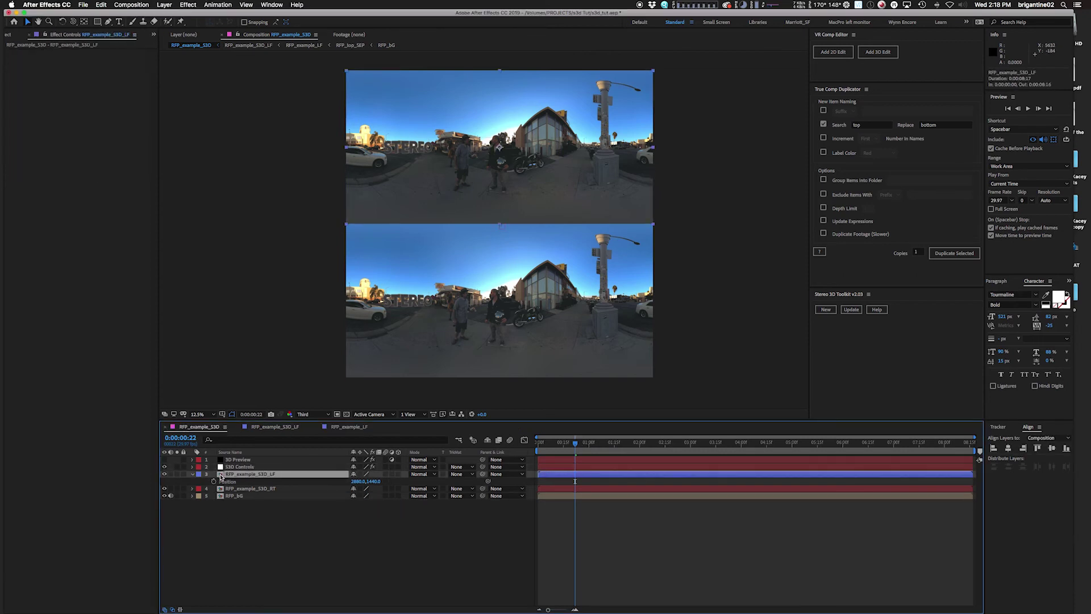
# Step: Rotate the left-eye STEREO element to -69° on Y and run the Stereo 3D Toolkit update
pyautogui.doubleClick(221, 475)
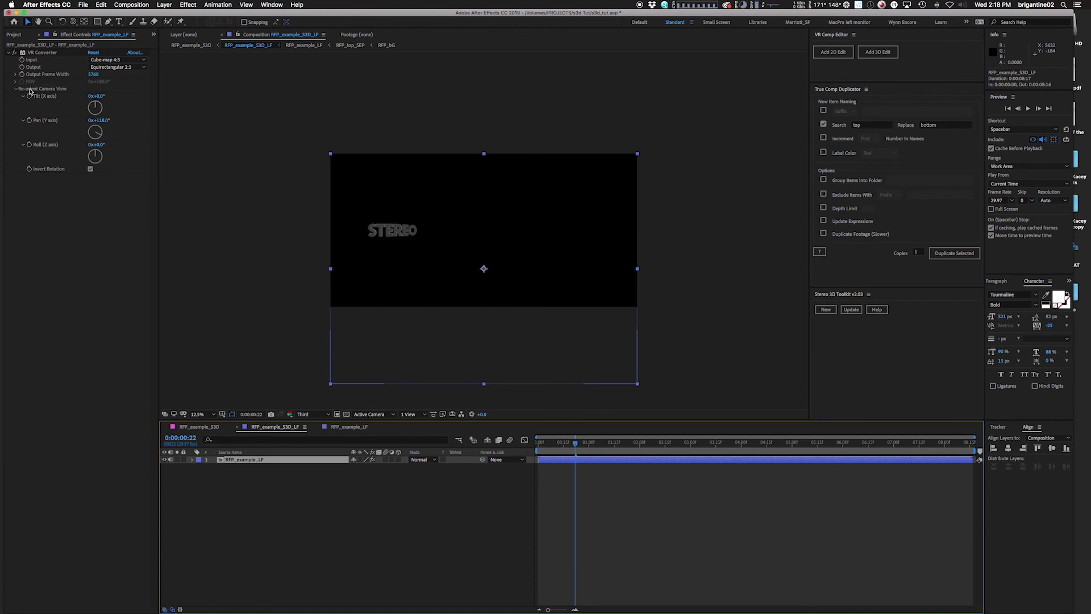
pyautogui.doubleClick(221, 460)
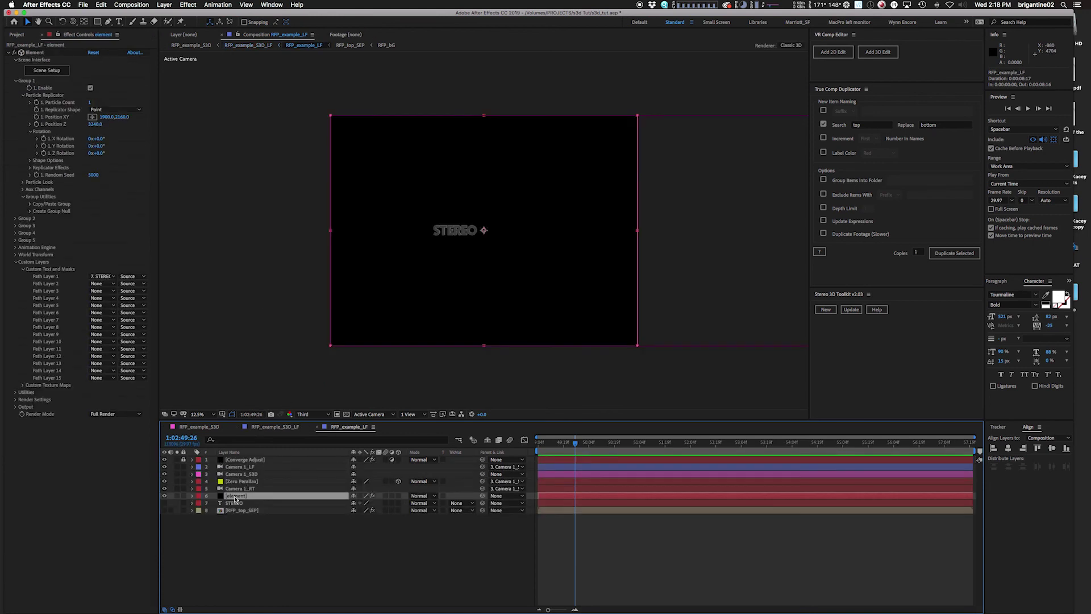
pyautogui.moveTo(96, 146); pyautogui.dragTo(73, 146)
pyautogui.click(199, 427)
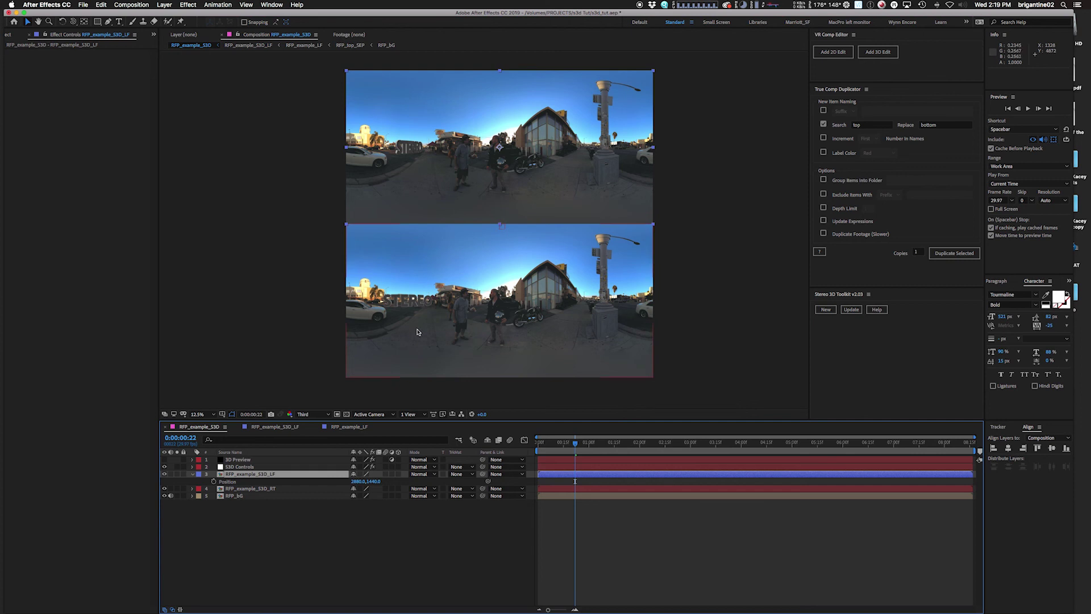
pyautogui.click(851, 310)
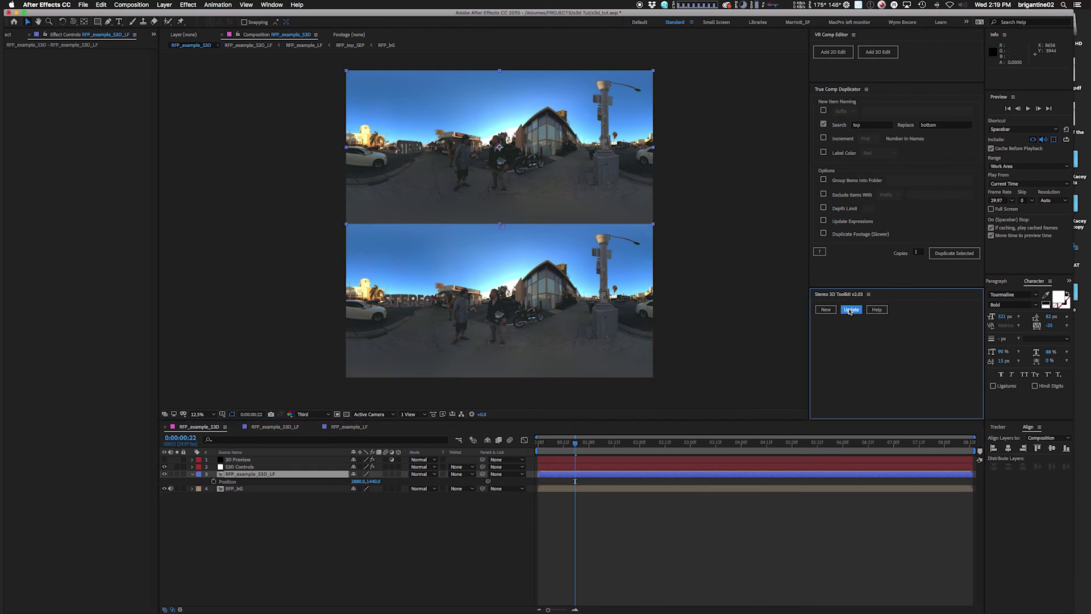
pyautogui.click(609, 198)
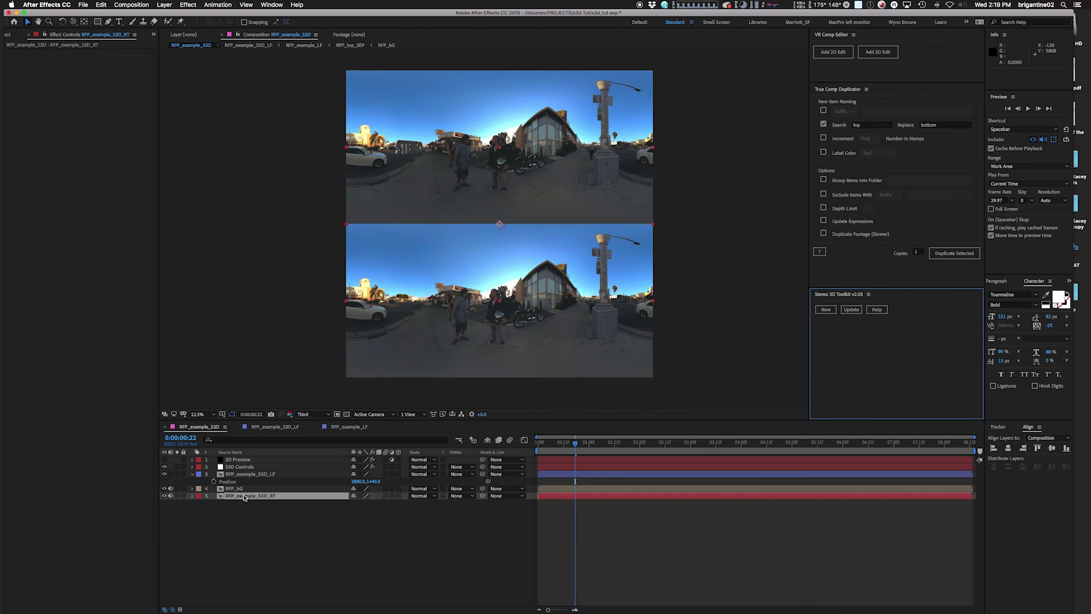
# Step: Move the right-eye layer above RFP_bG and set its Y position to 4320
pyautogui.moveTo(246, 496); pyautogui.dragTo(245, 490)
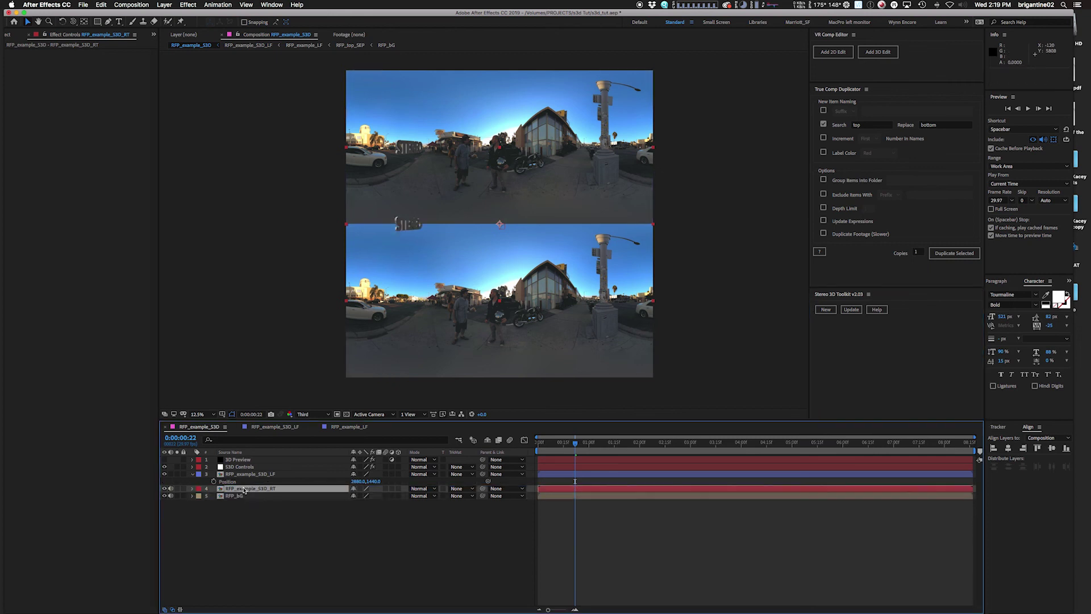
pyautogui.press('p')
pyautogui.click(375, 496)
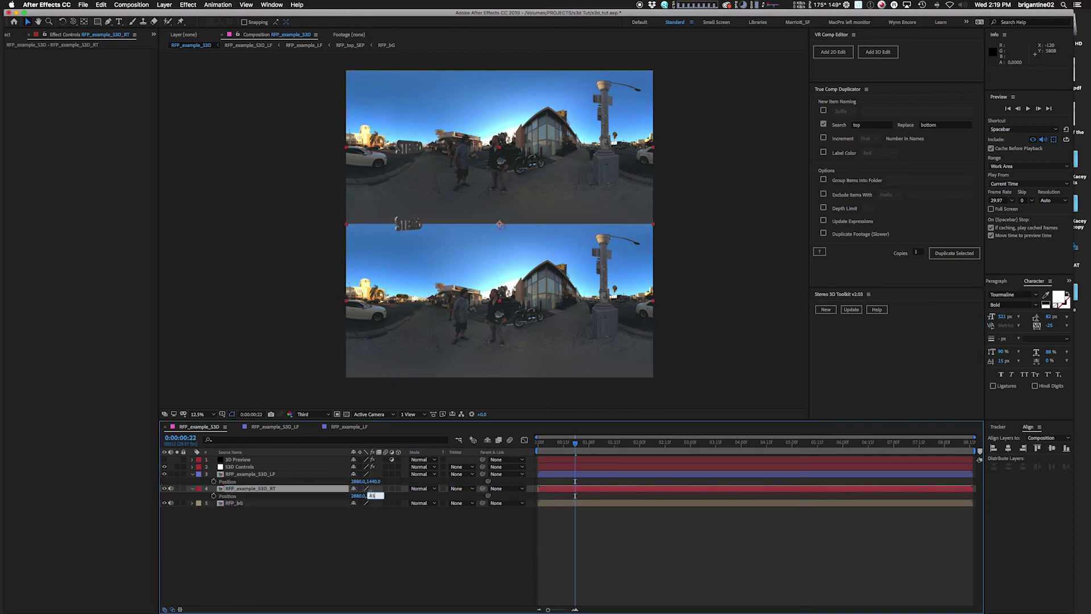
pyautogui.press('Return')
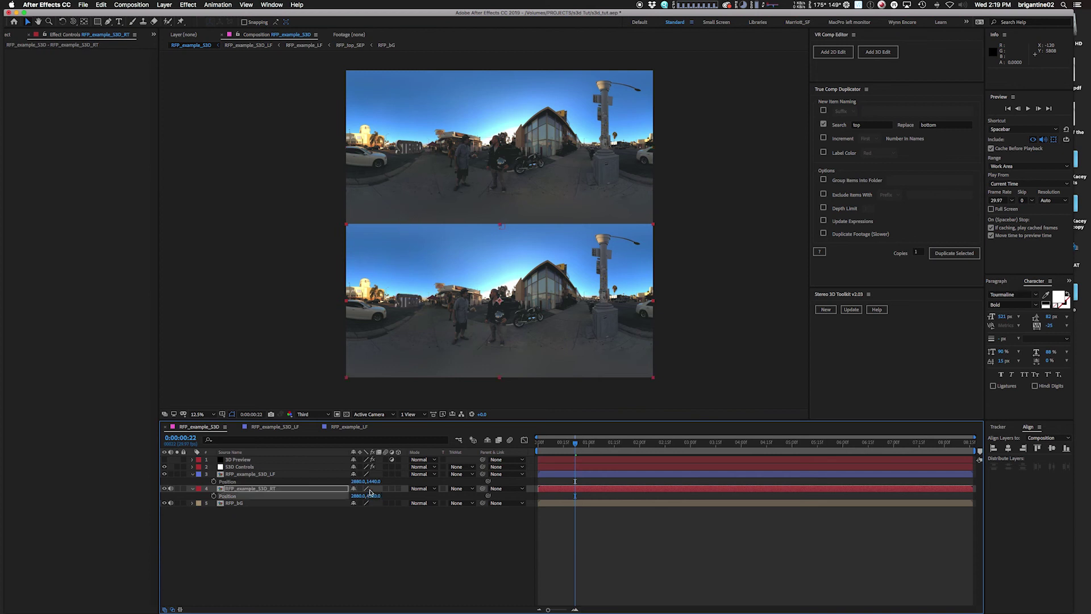